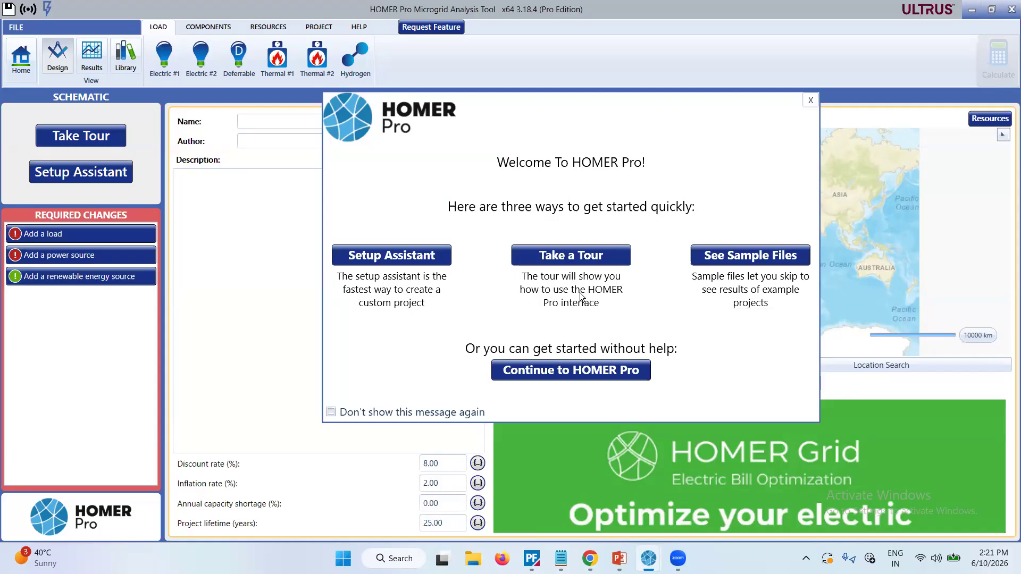
# Skip the welcome guidance and continue to the blank microgrid design.
pyautogui.click(560, 371)
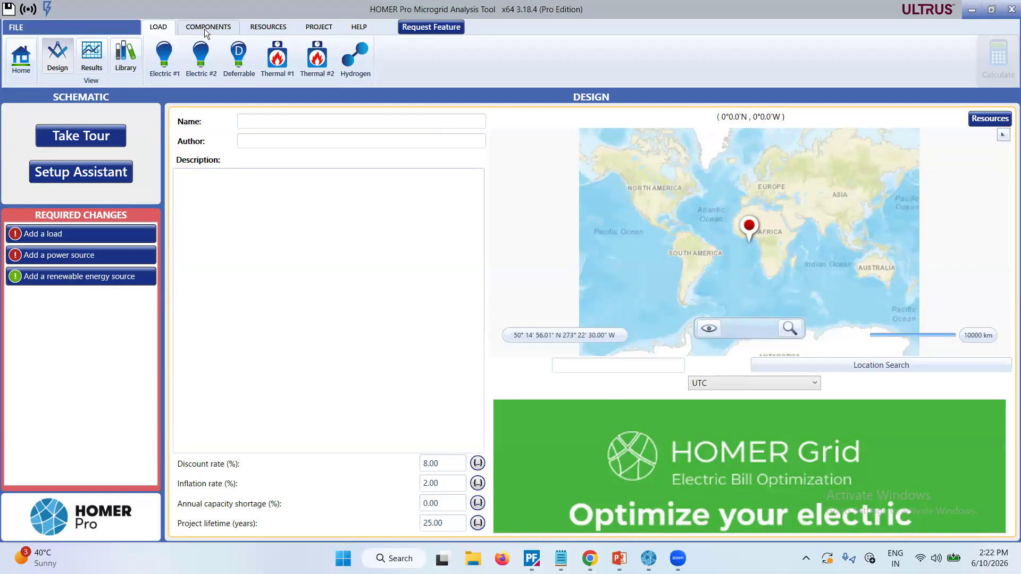
pyautogui.click(357, 27)
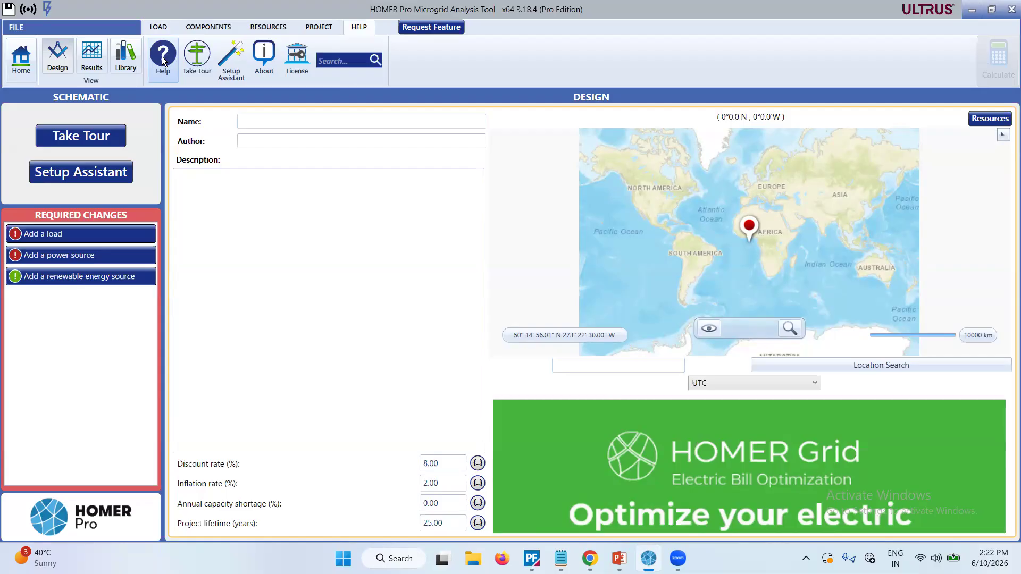
pyautogui.click(257, 30)
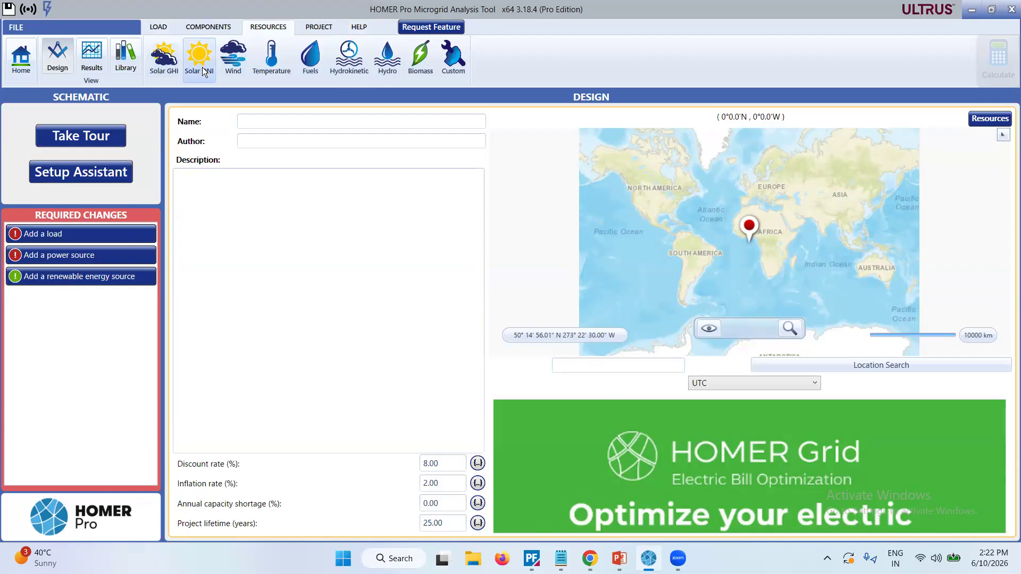
# Open the program help and search its topics for Hydrogen.
pyautogui.click(359, 28)
pyautogui.click(159, 59)
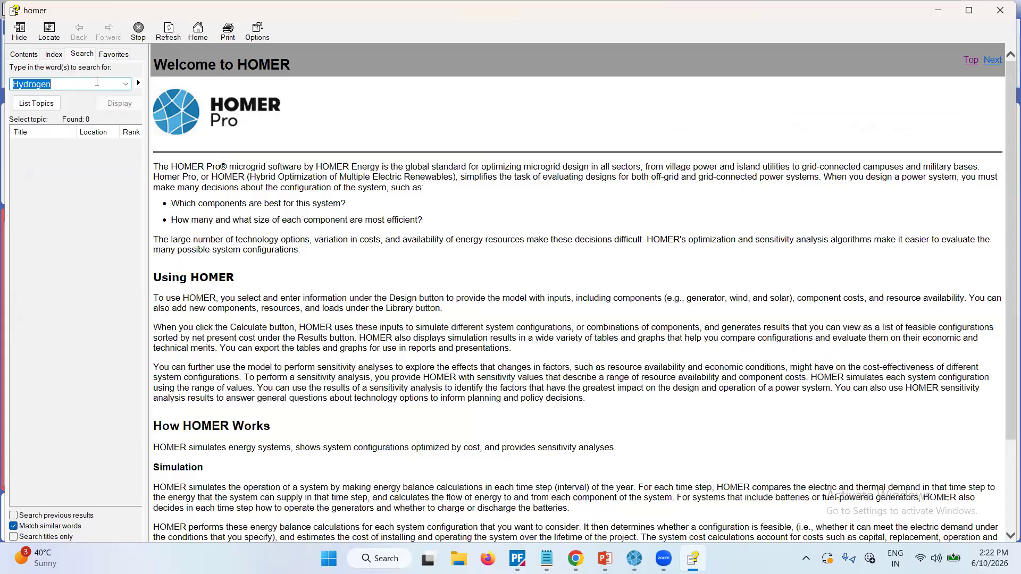
pyautogui.click(61, 86)
pyautogui.press('Return')
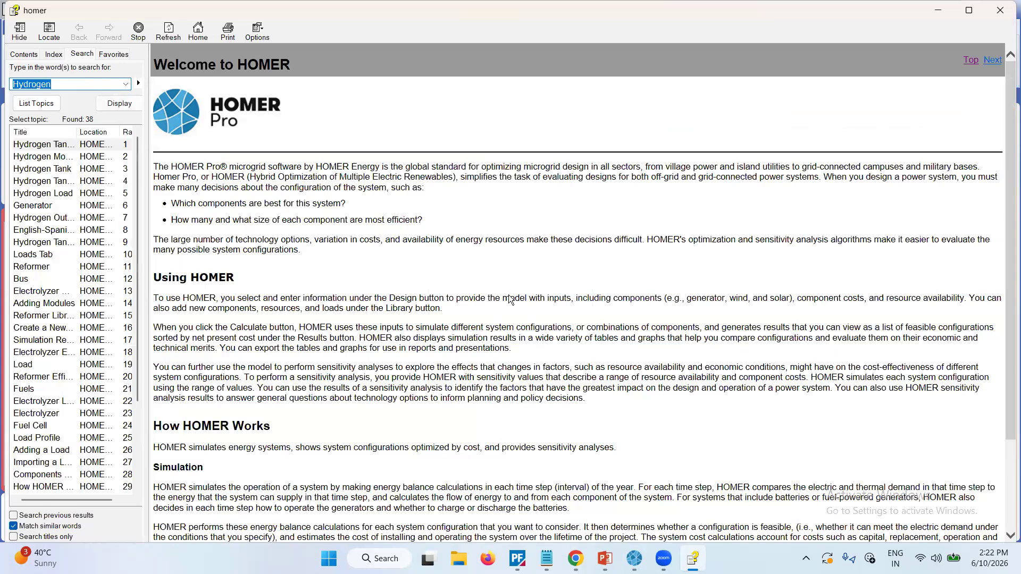
pyautogui.click(57, 83)
pyautogui.scroll(-3, 311, 336)
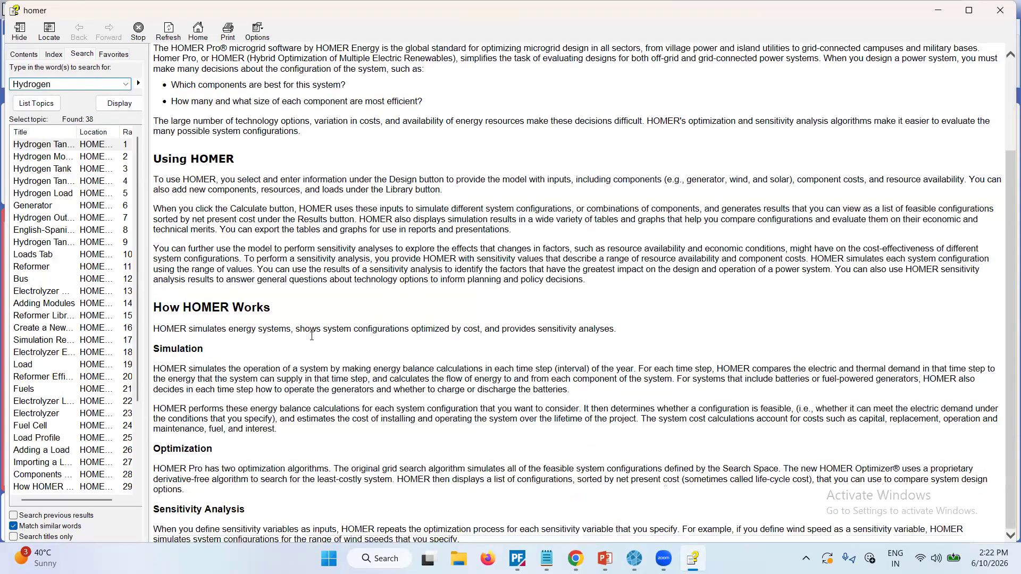
# Read the Hydrogen Module topic in the search results, and close the help.
pyautogui.click(51, 159)
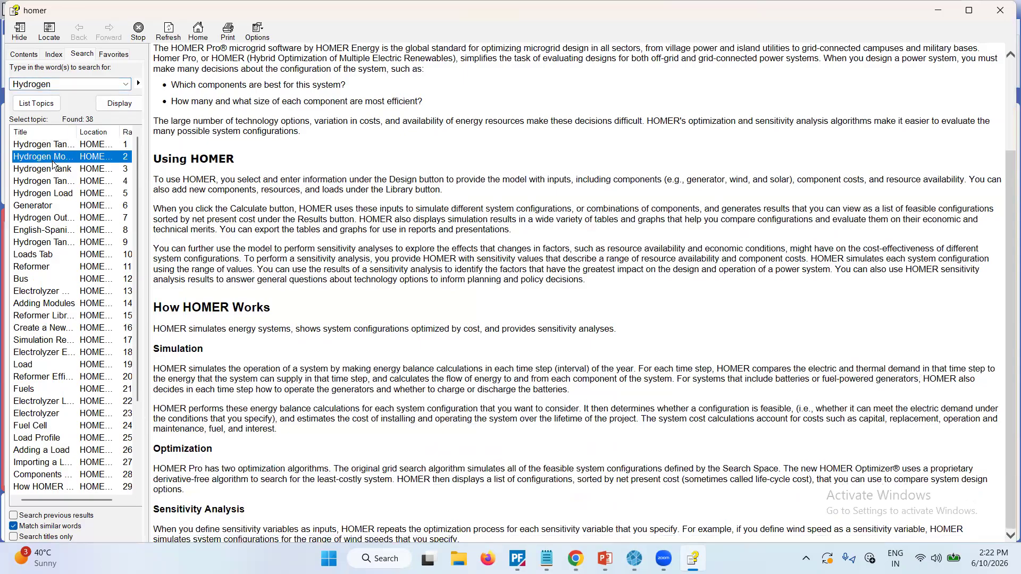
pyautogui.doubleClick(53, 166)
pyautogui.scroll(-3, 310, 279)
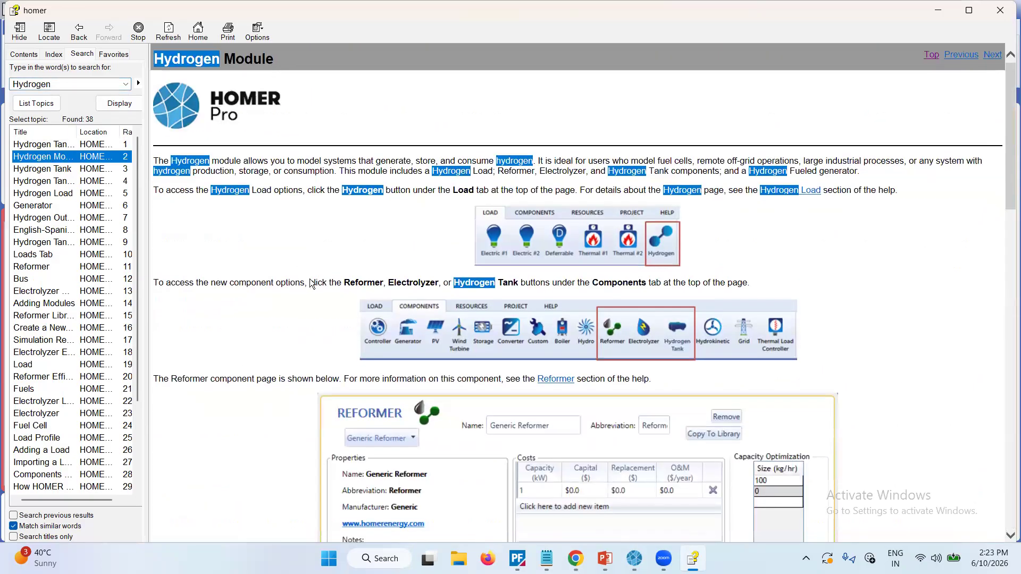
pyautogui.click(1000, 10)
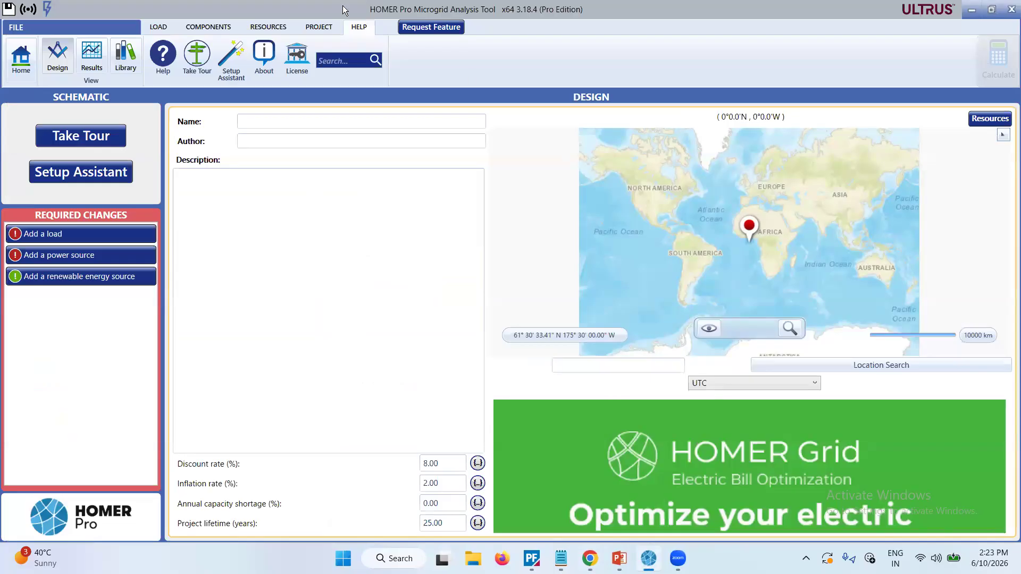
# Review the load types, system components, resources and project settings available for the design.
pyautogui.click(165, 28)
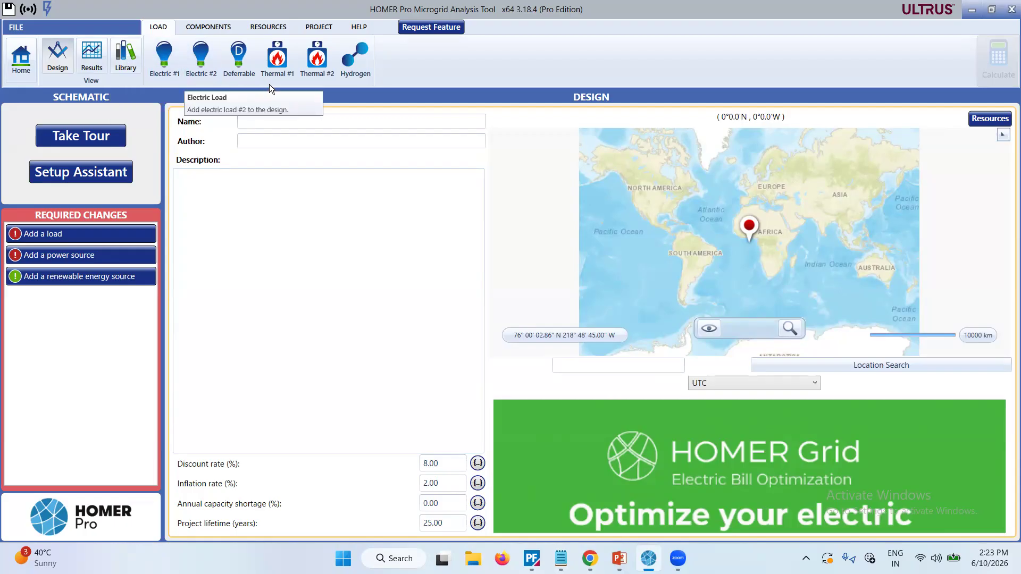
pyautogui.click(213, 26)
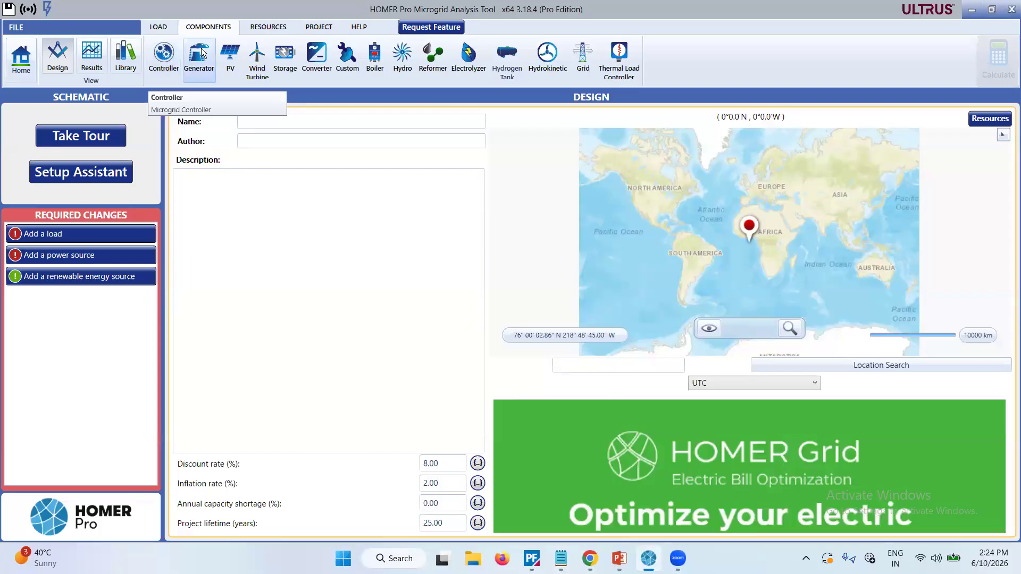
pyautogui.click(262, 29)
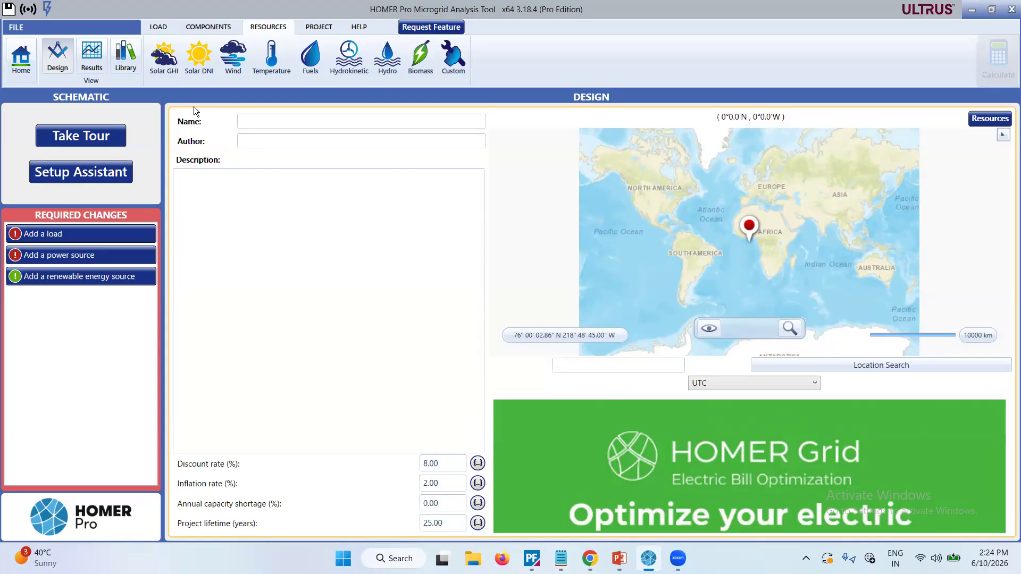
pyautogui.click(305, 30)
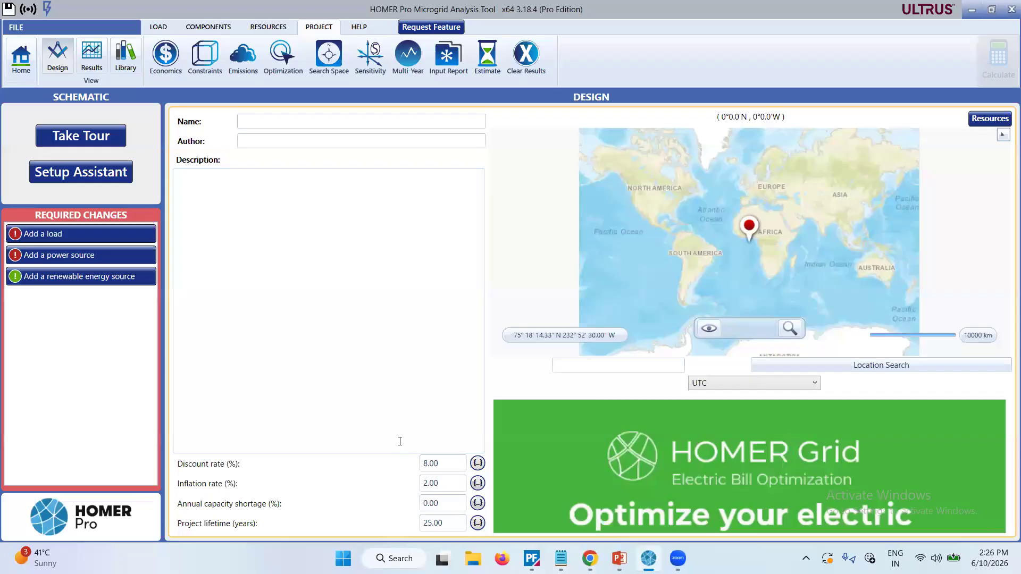
# Inspect the sensitivity value table for the nominal discount rate and leave it without changes.
pyautogui.click(477, 464)
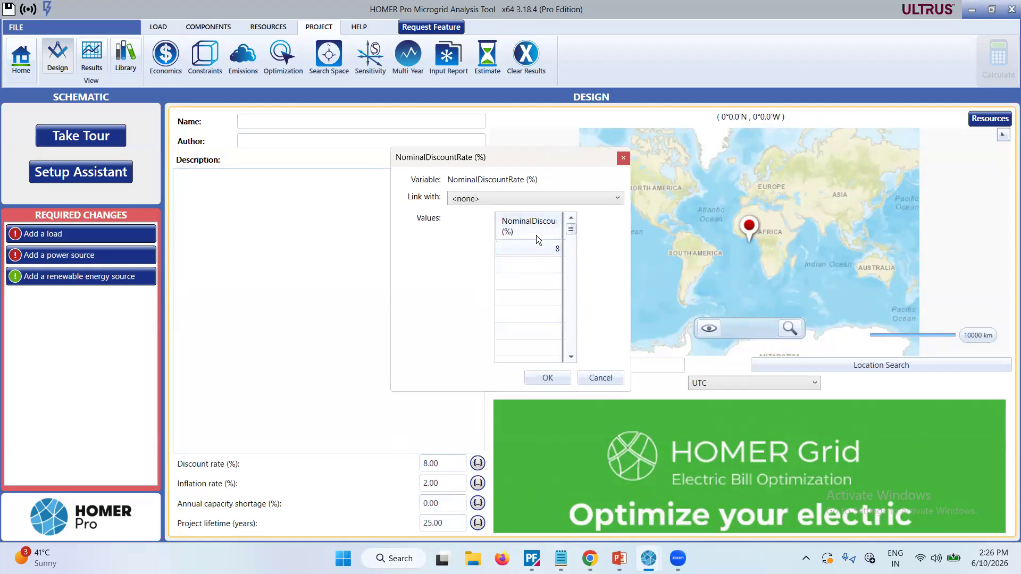
pyautogui.scroll(-1, 535, 307)
pyautogui.scroll(-4, 535, 307)
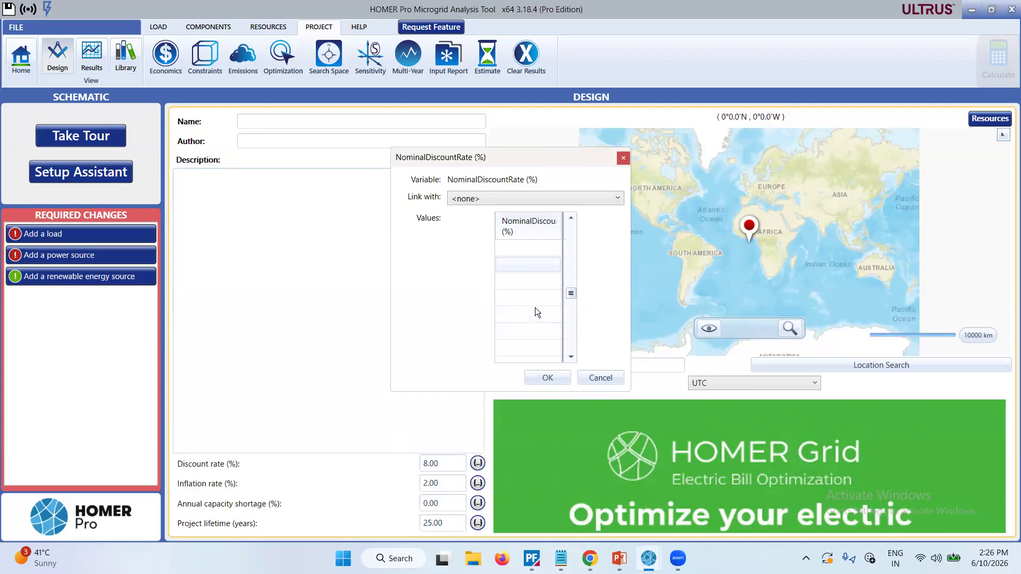
pyautogui.scroll(-3, 535, 312)
pyautogui.scroll(5, 535, 312)
pyautogui.scroll(3, 535, 307)
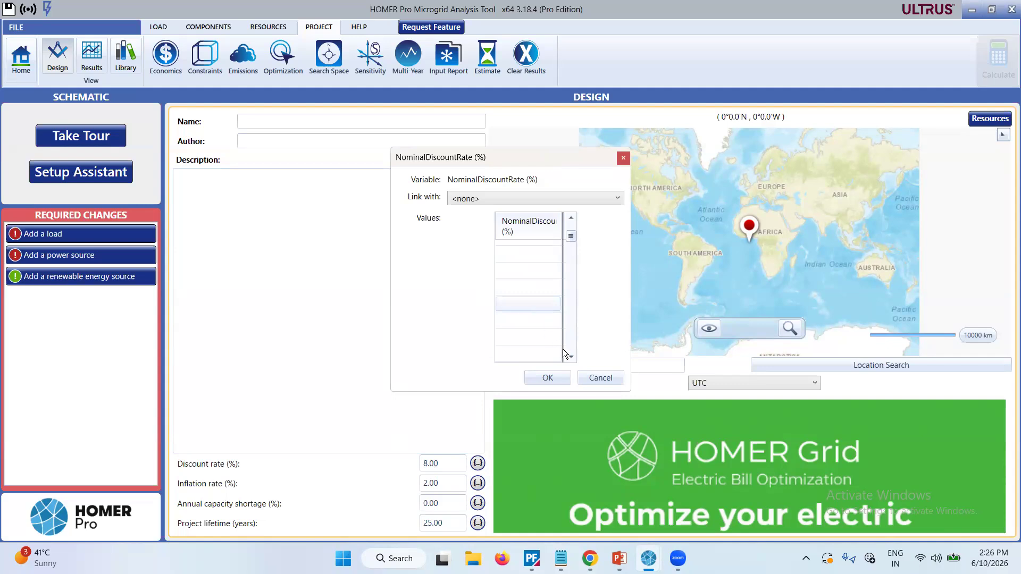
pyautogui.click(603, 378)
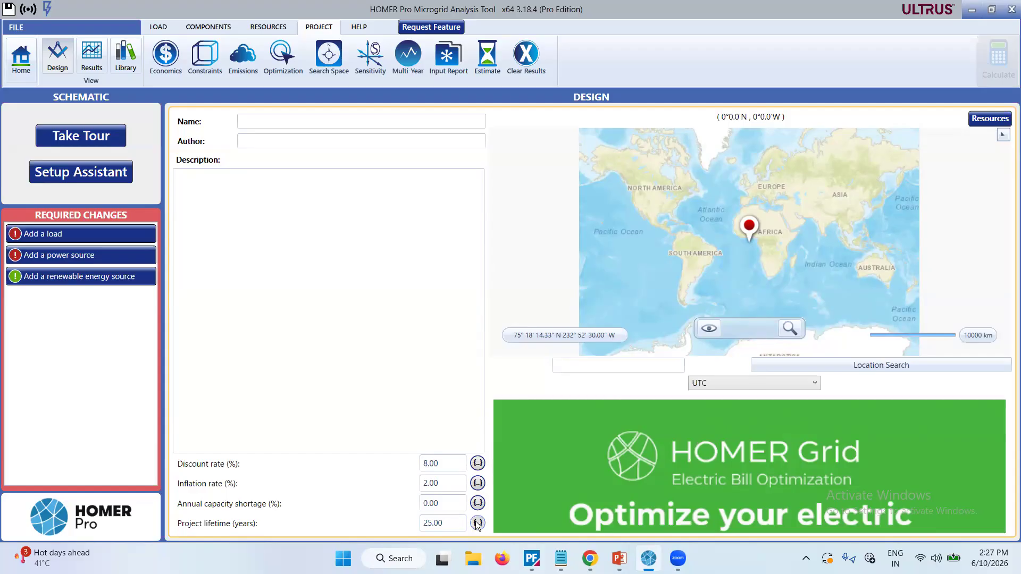
# Inspect the sensitivity value table for the project lifetime and leave it without changes.
pyautogui.click(478, 523)
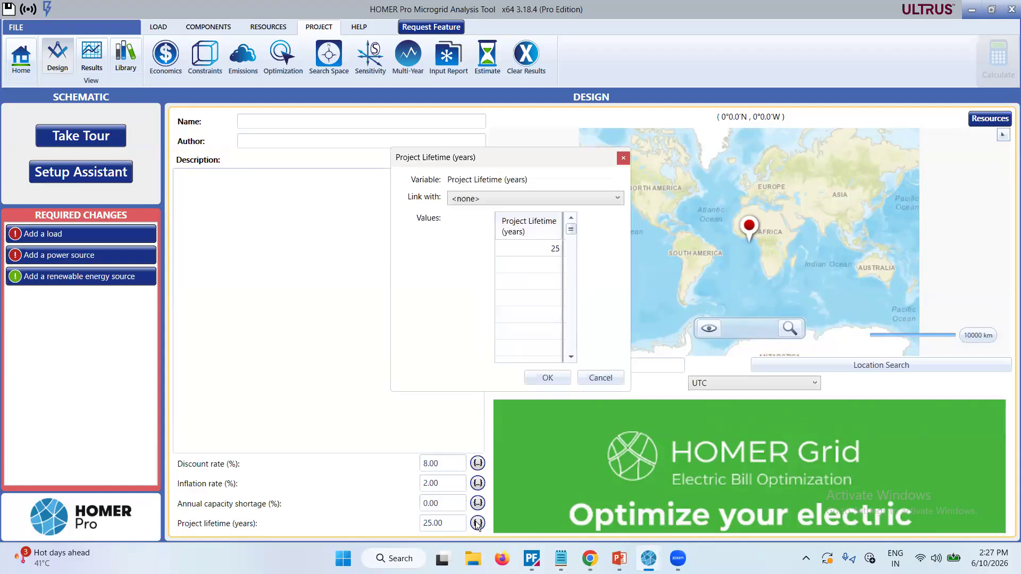
pyautogui.click(537, 263)
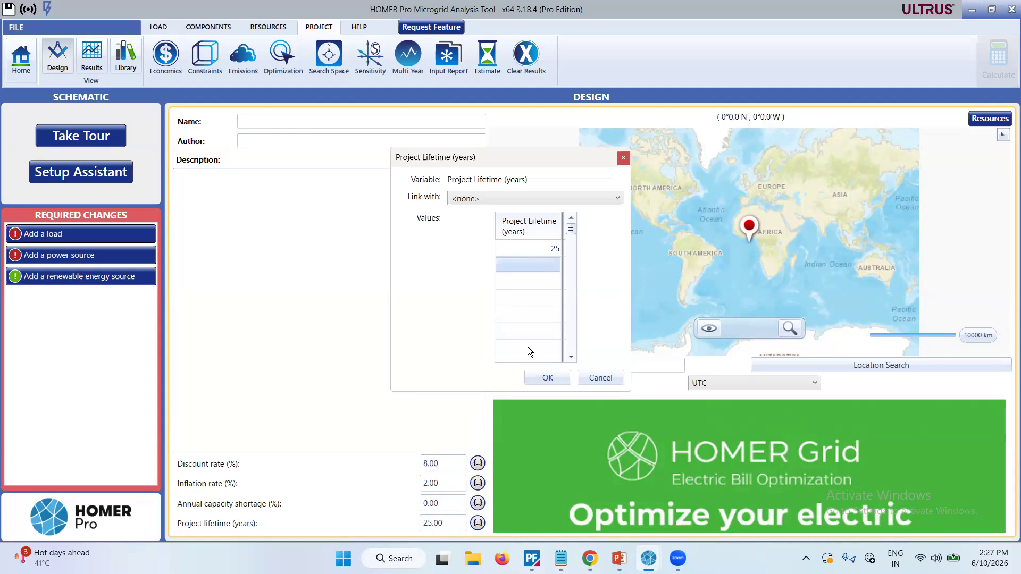
pyautogui.click(608, 377)
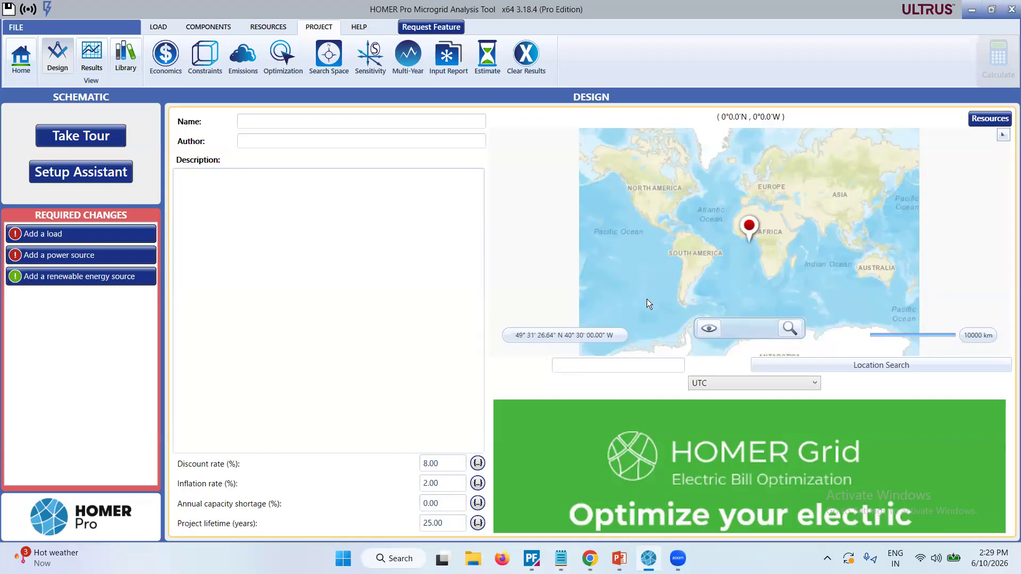
# Set the project location by searching the map for Delhi.
pyautogui.click(598, 368)
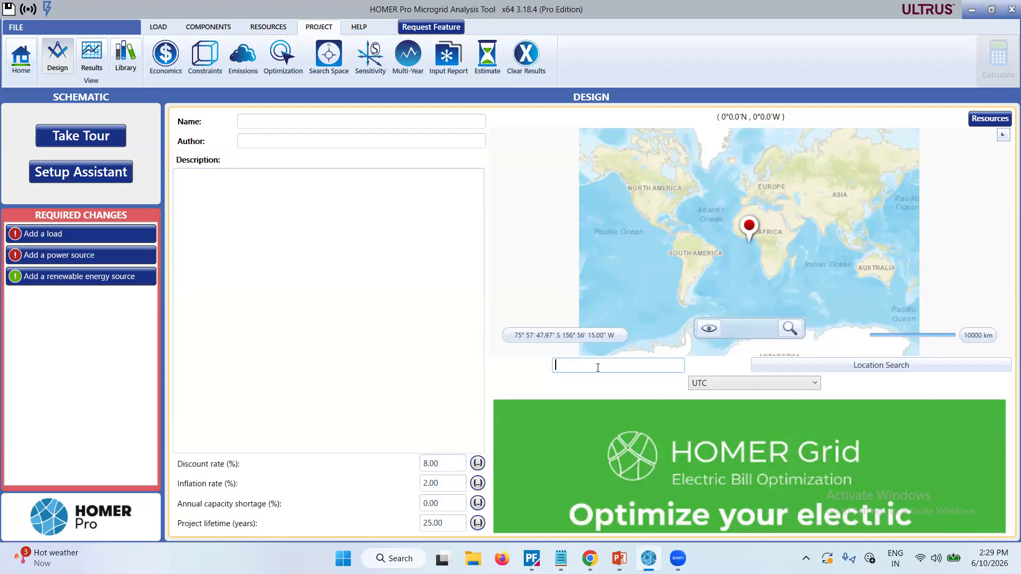
pyautogui.write('Delhi')
pyautogui.click(853, 371)
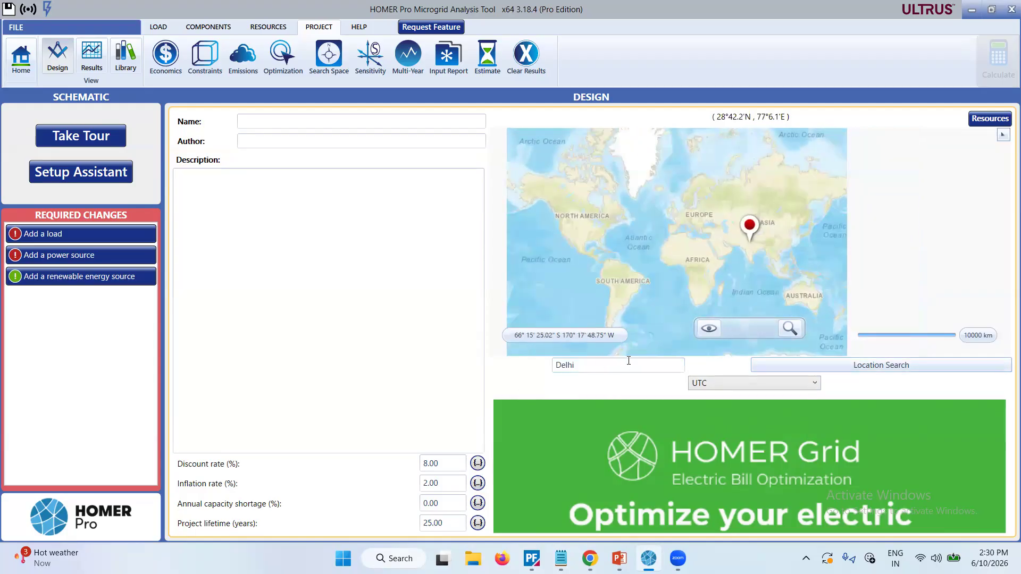
# Switch the location map to Aerial View and zoom in on the project marker to neighborhood level.
pyautogui.click(709, 328)
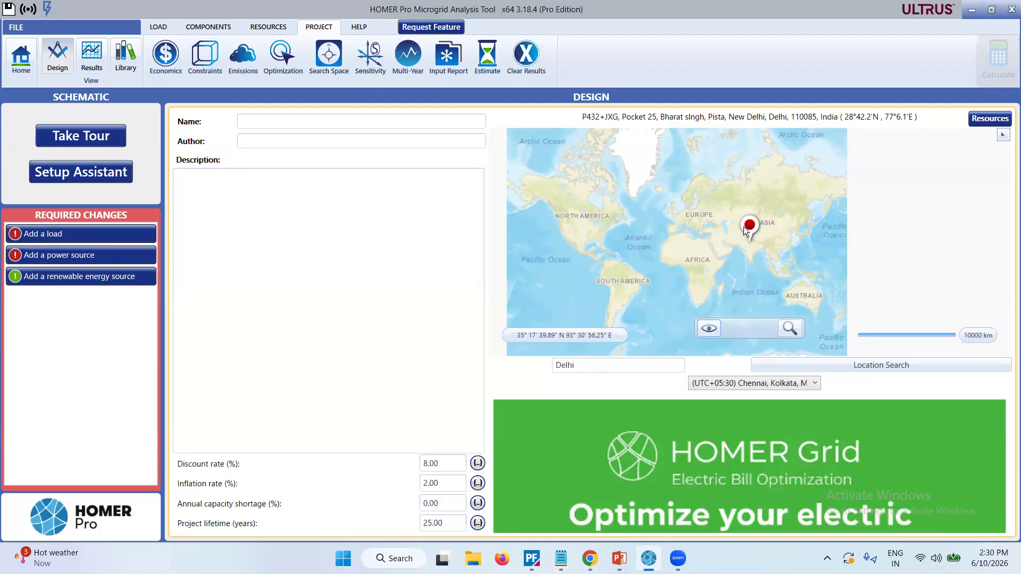
pyautogui.click(709, 330)
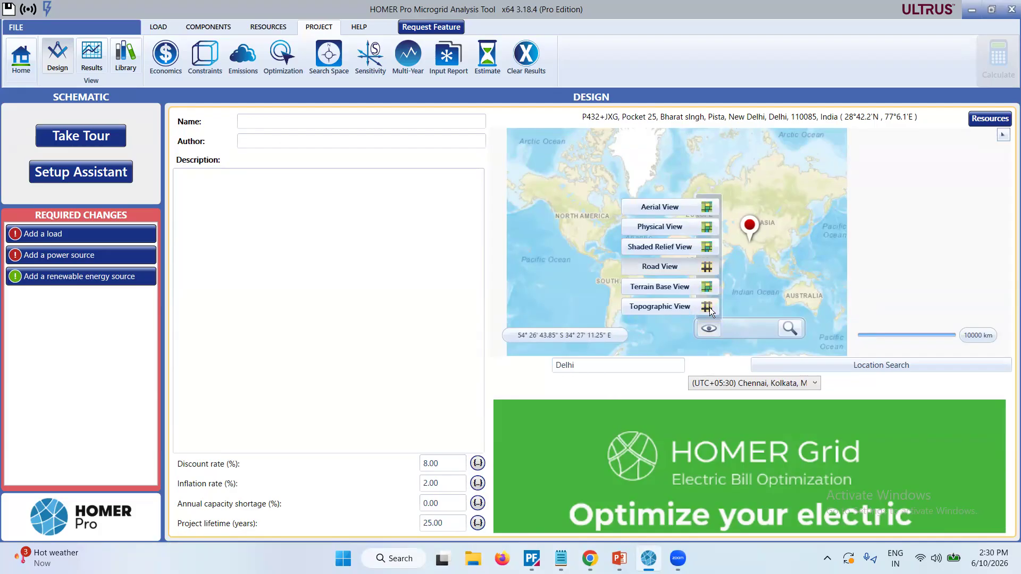
pyautogui.click(708, 206)
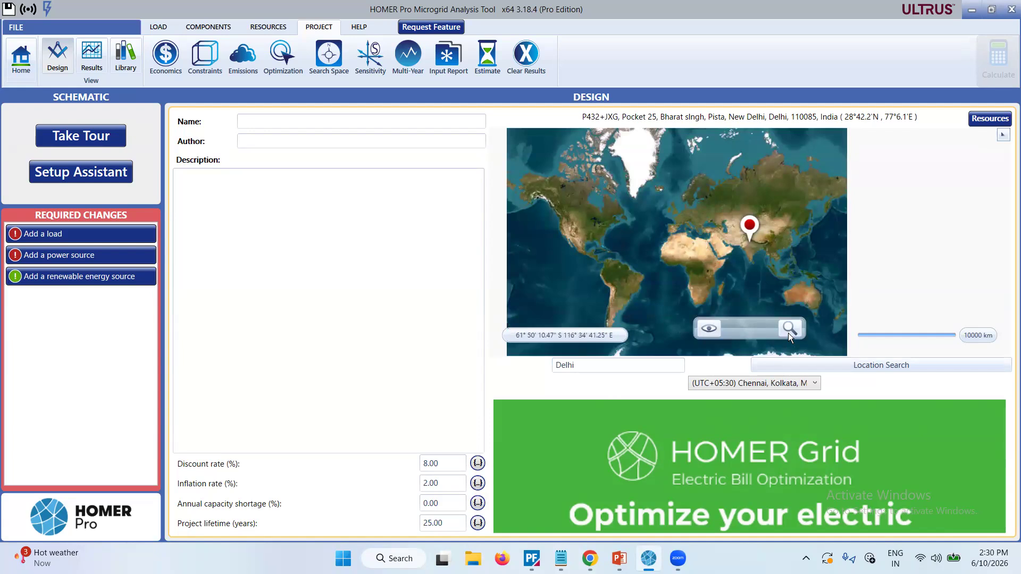
pyautogui.moveTo(788, 333)
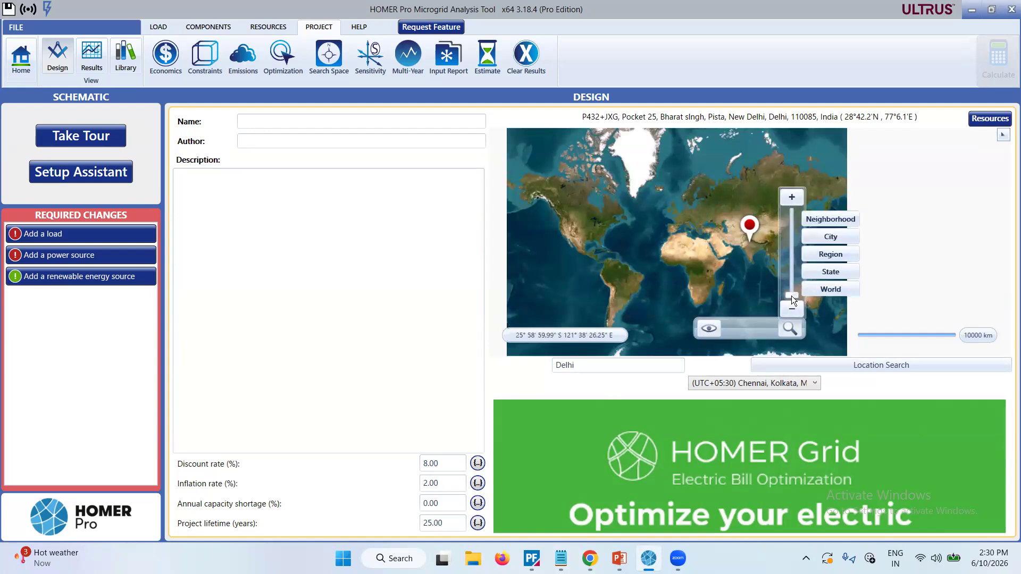
pyautogui.moveTo(791, 296); pyautogui.dragTo(789, 226)
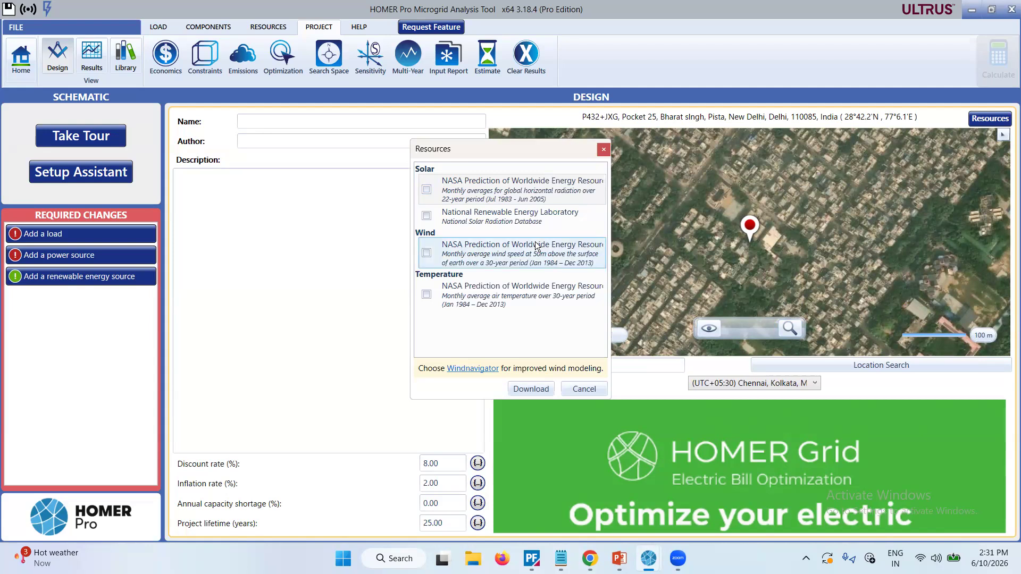
# Download the NASA monthly average solar global horizontal radiation data for the project location.
pyautogui.click(427, 190)
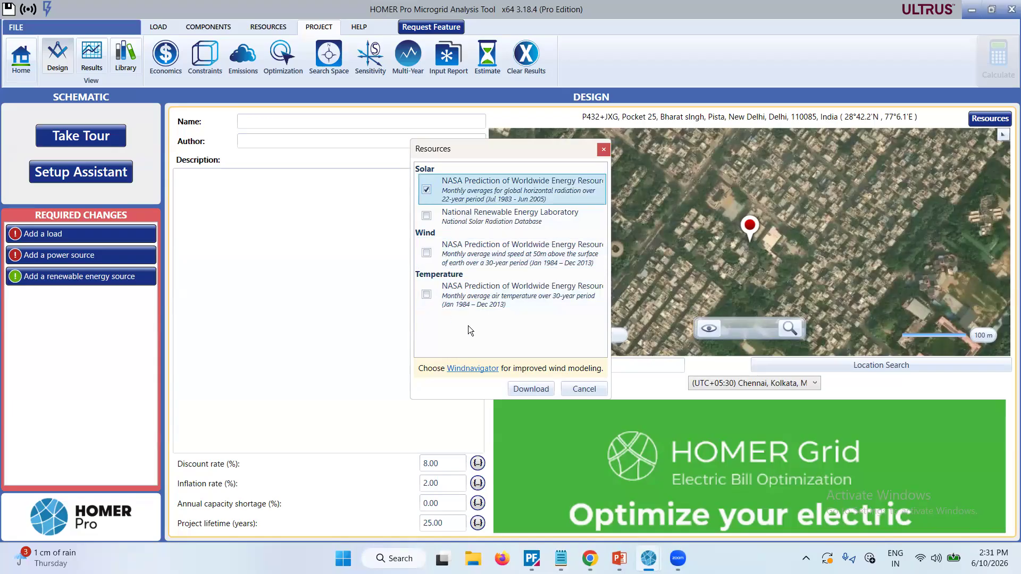
pyautogui.click(530, 389)
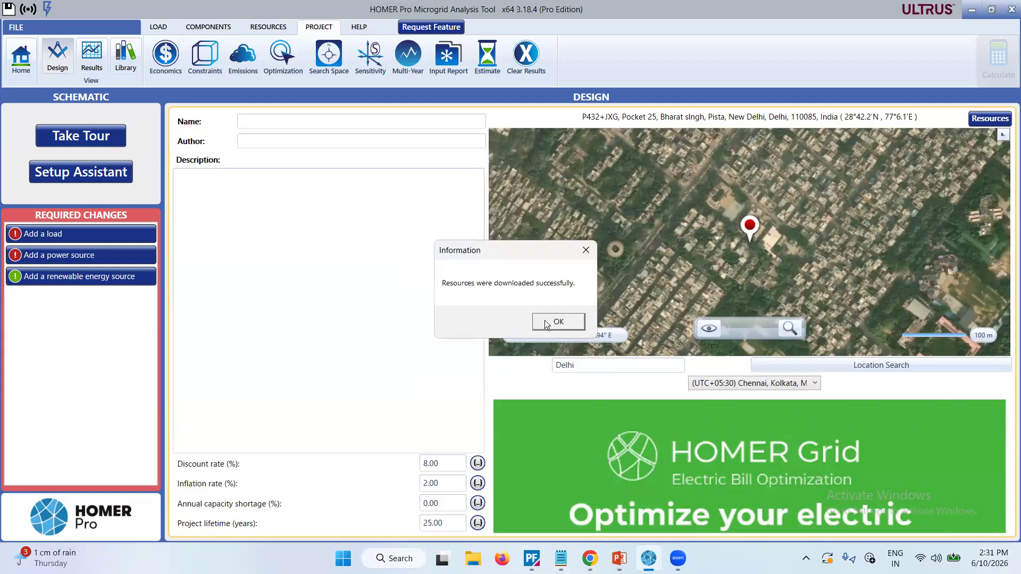
pyautogui.click(546, 325)
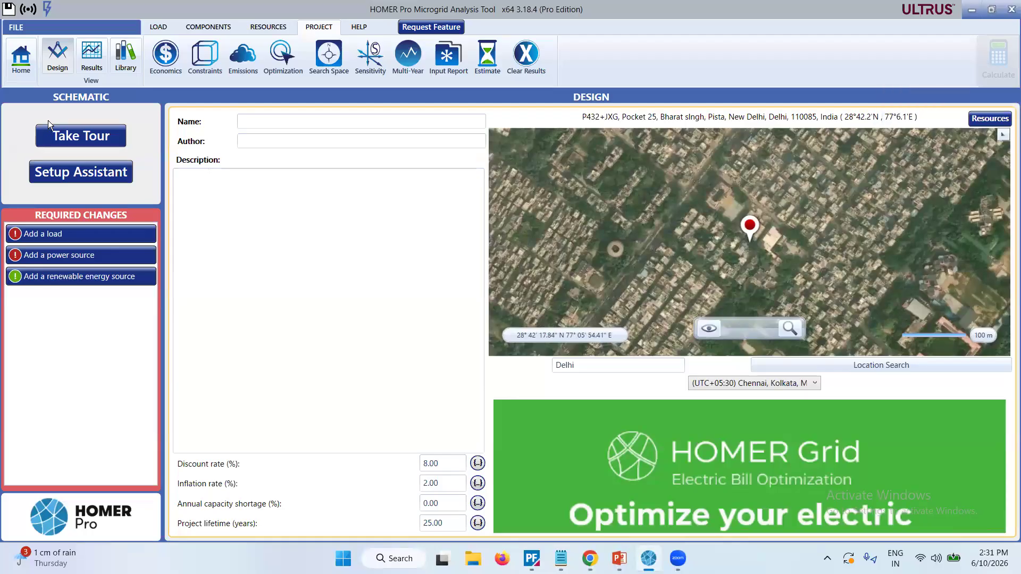
# Add an electric load created from the synthetic Residential profile with January as the peak month.
pyautogui.click(162, 29)
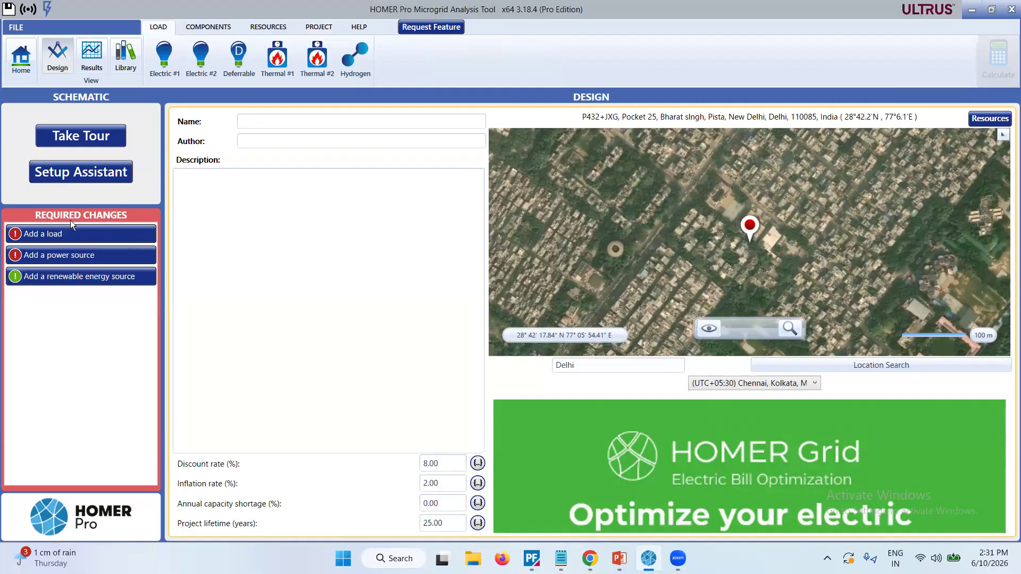
pyautogui.click(47, 234)
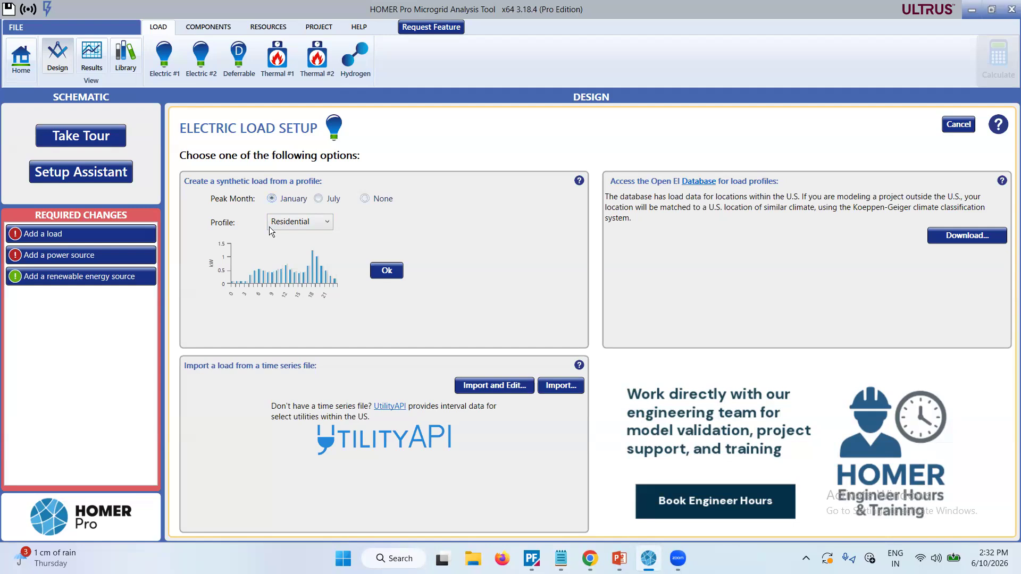
pyautogui.click(307, 227)
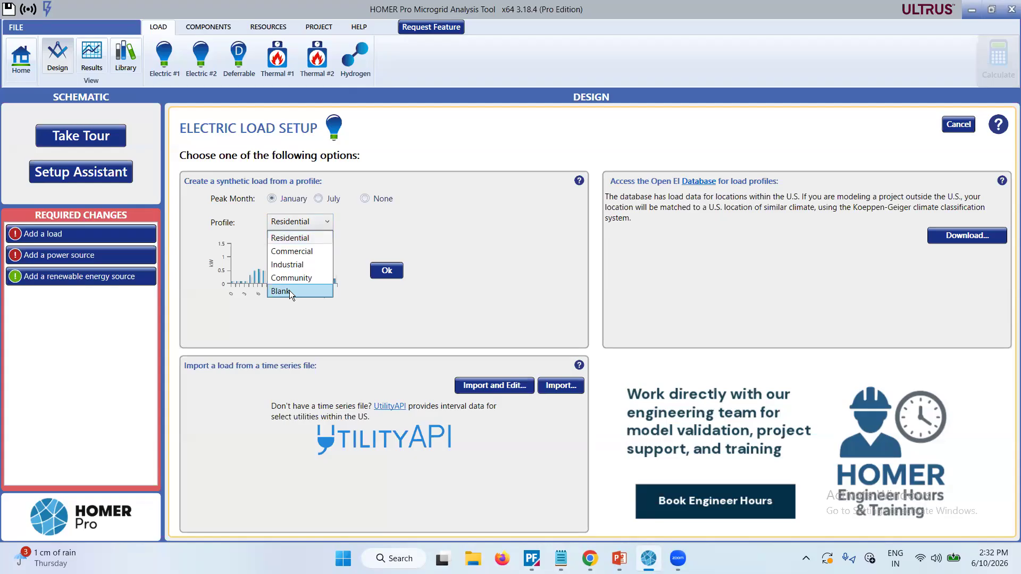
pyautogui.click(380, 272)
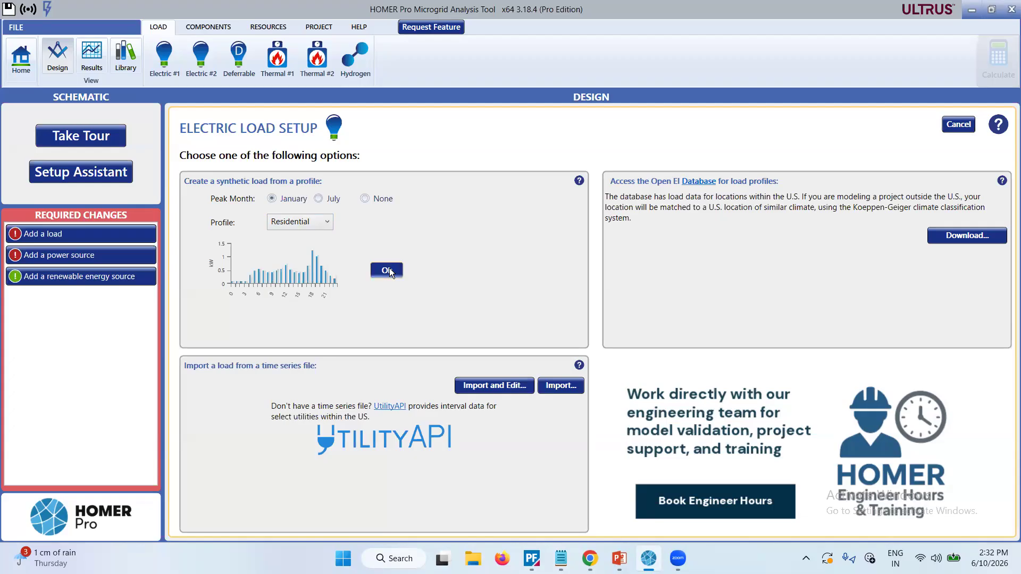
pyautogui.click(389, 271)
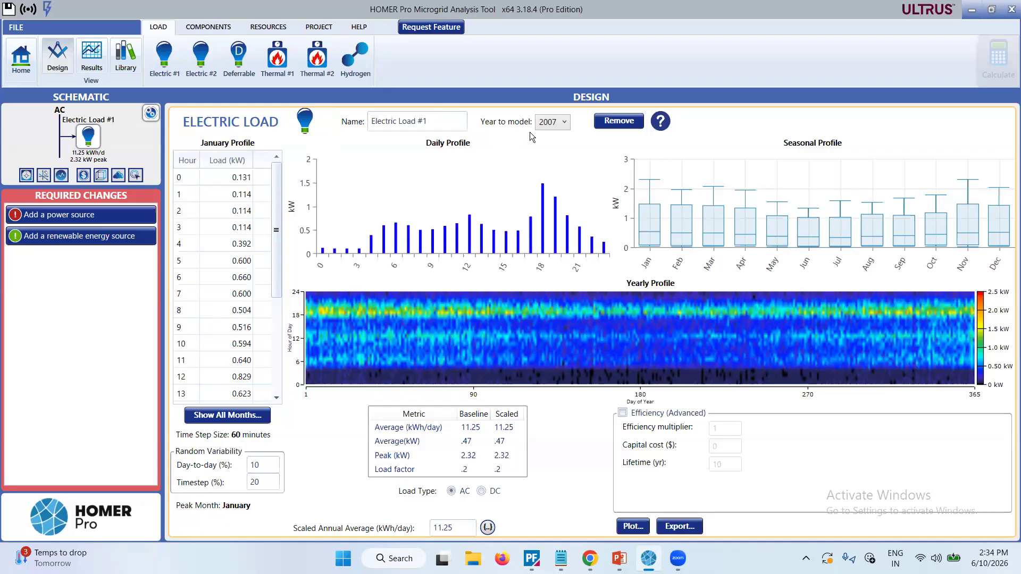
# Try 2022 as the electric load's year to model and settle on 2026.
pyautogui.click(564, 127)
pyautogui.moveTo(564, 200); pyautogui.dragTo(565, 276)
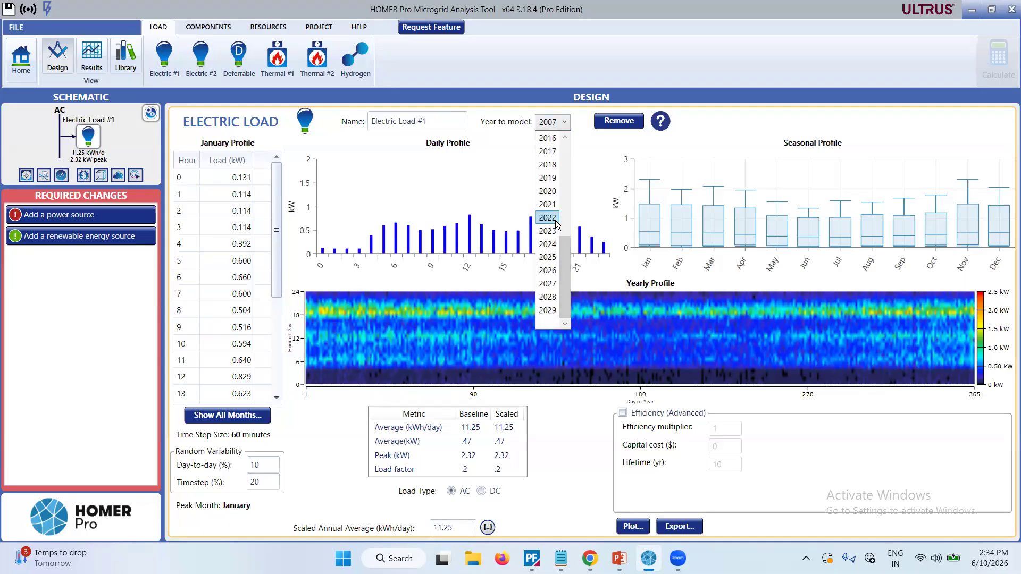
pyautogui.click(548, 217)
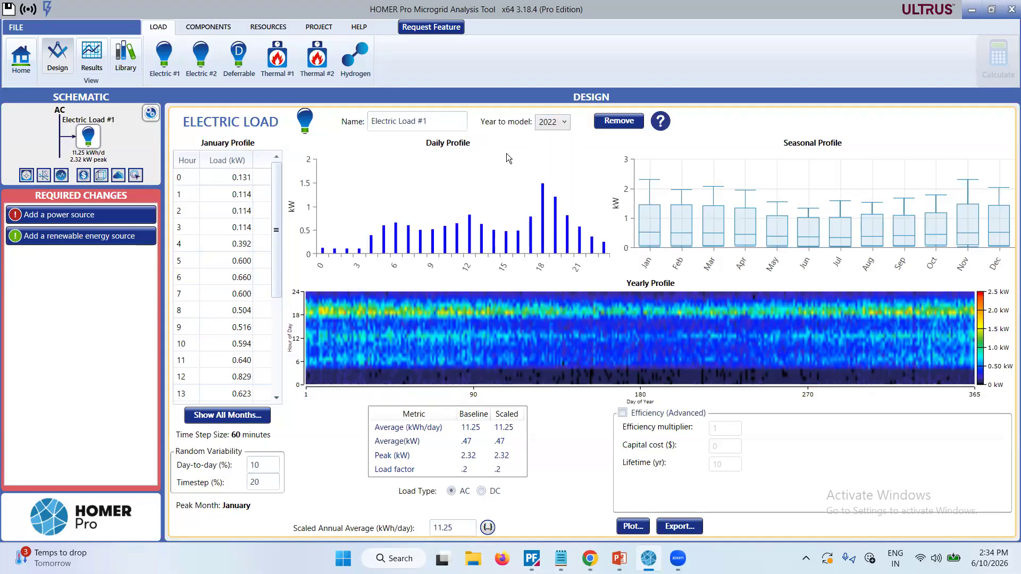
pyautogui.click(565, 122)
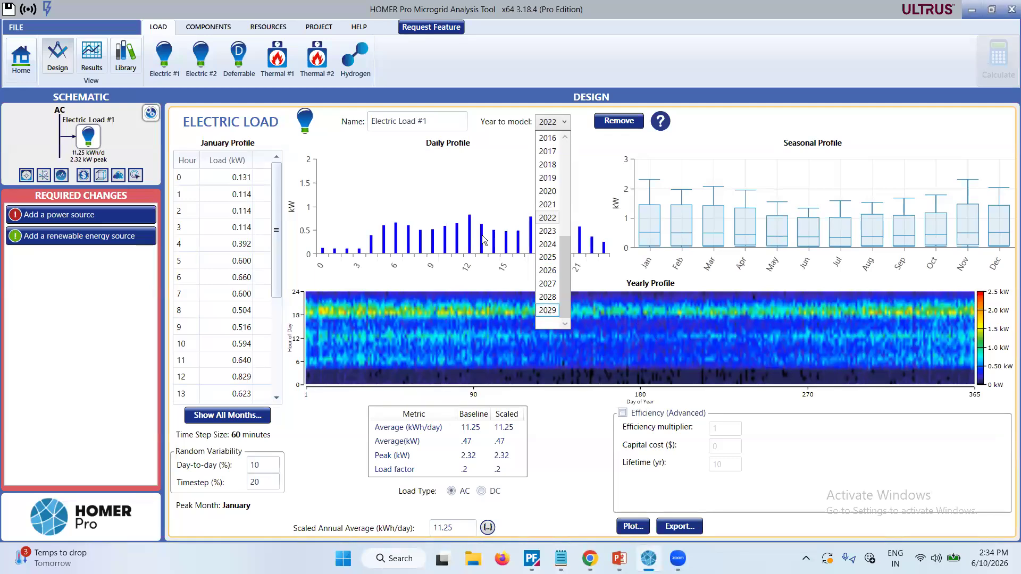
pyautogui.click(547, 270)
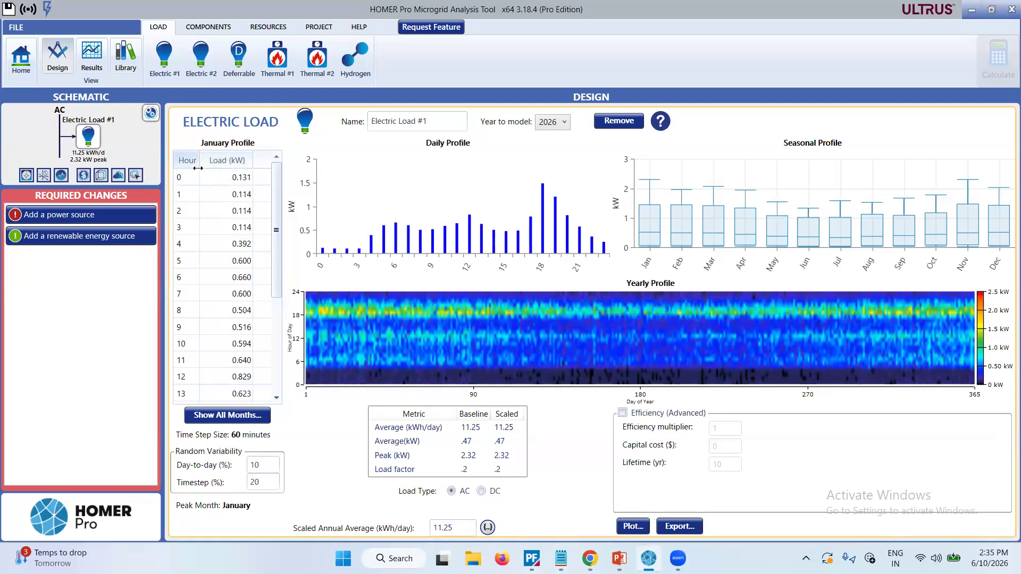
# Set the January profile load for hour 20 to 0.9112 kW.
pyautogui.scroll(-3, 197, 293)
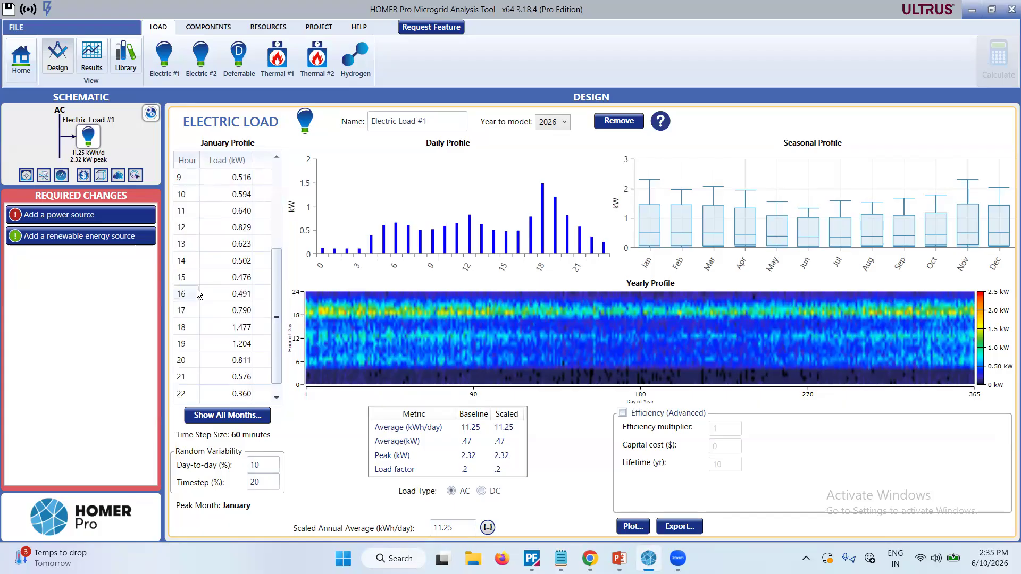
pyautogui.scroll(-1, 197, 294)
pyautogui.scroll(4, 196, 294)
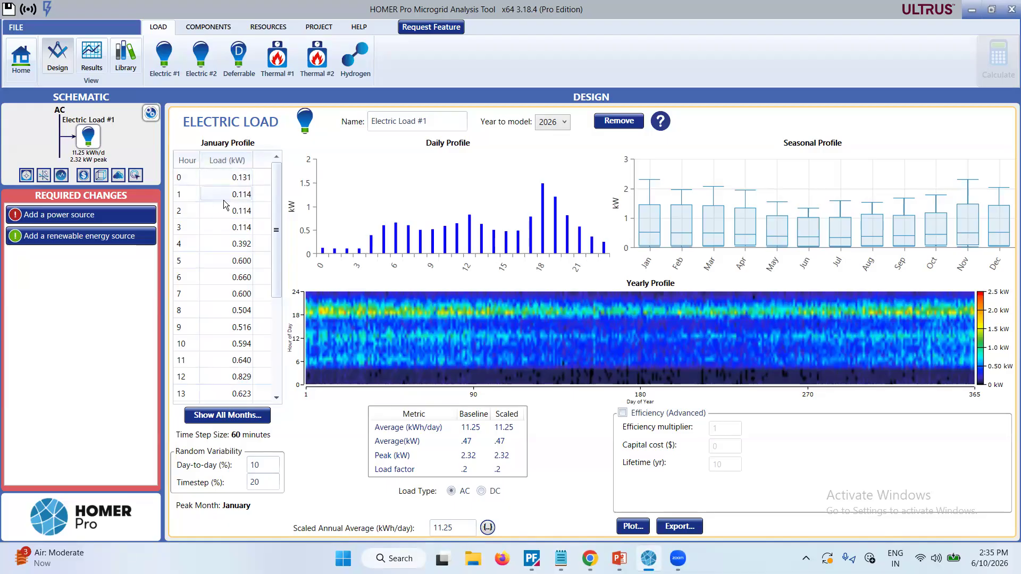
pyautogui.scroll(-4, 235, 342)
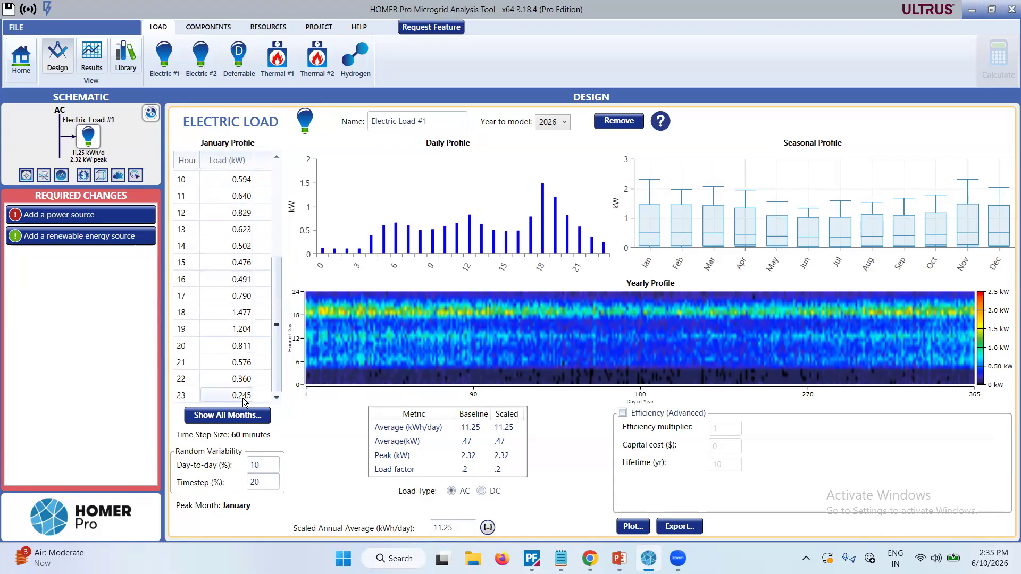
pyautogui.scroll(4, 248, 311)
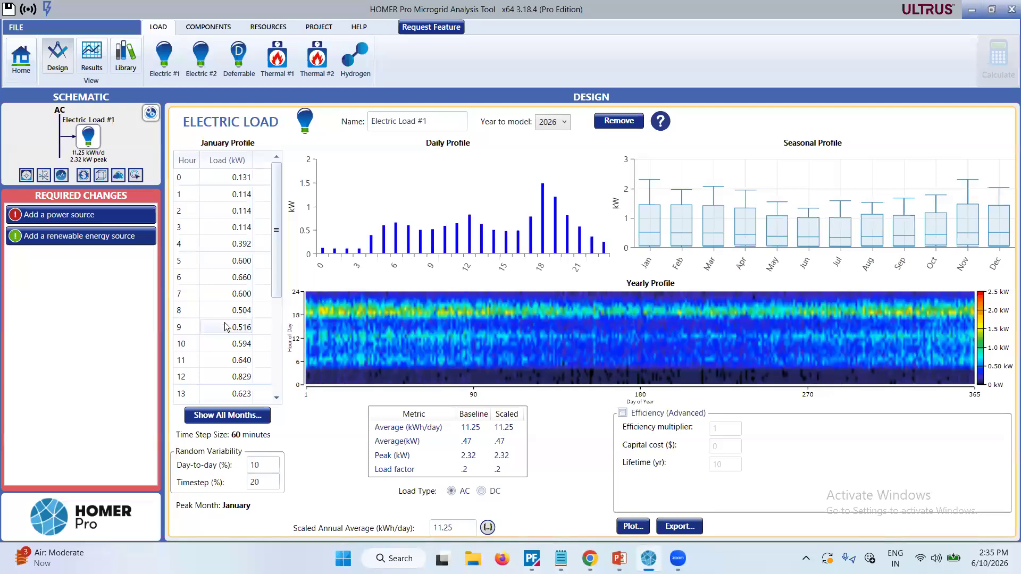
pyautogui.scroll(-4, 225, 327)
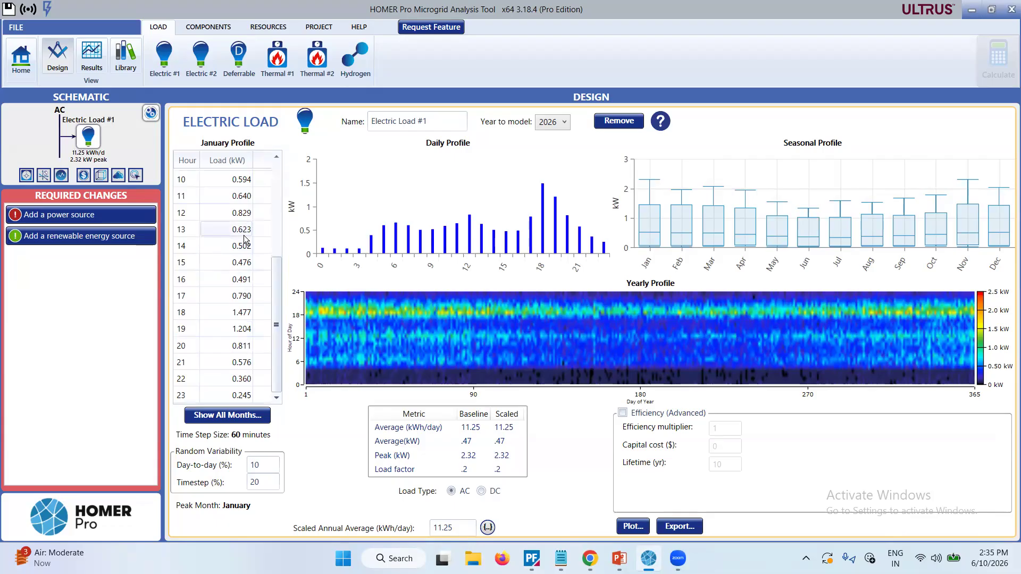
pyautogui.click(238, 351)
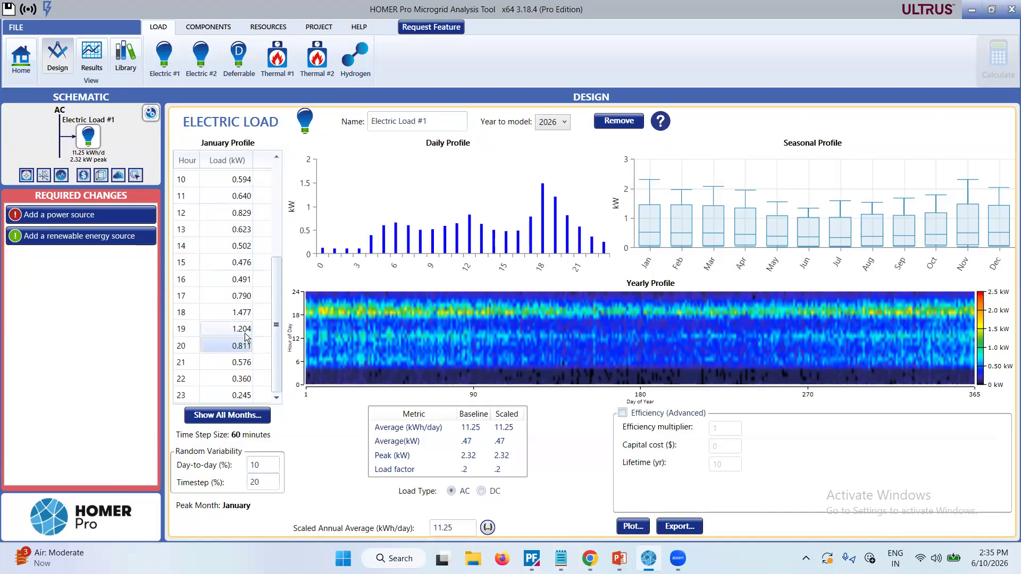
pyautogui.click(238, 348)
pyautogui.click(235, 347)
pyautogui.press('BackSpace')
pyautogui.write('9112')
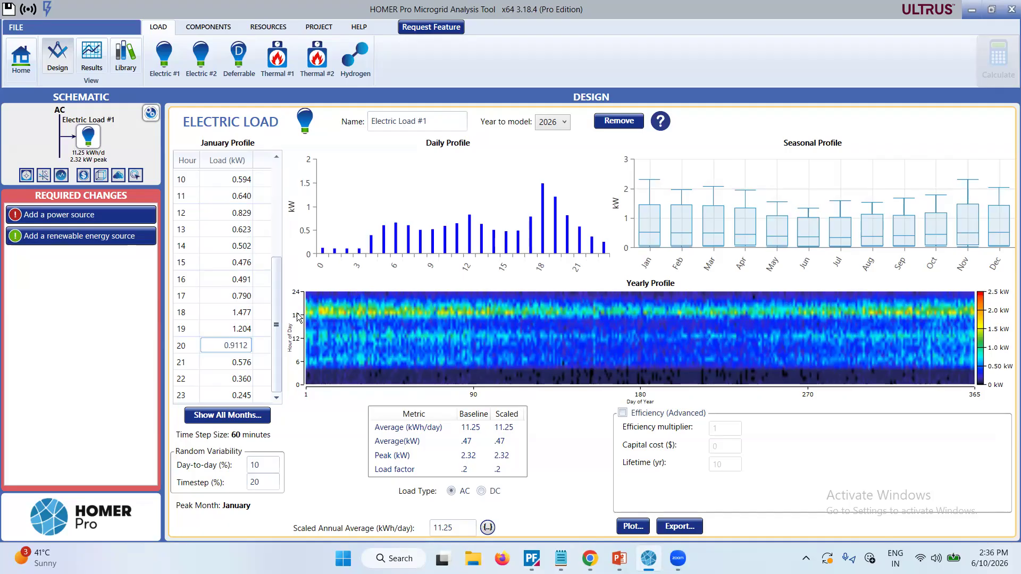
pyautogui.press('Return')
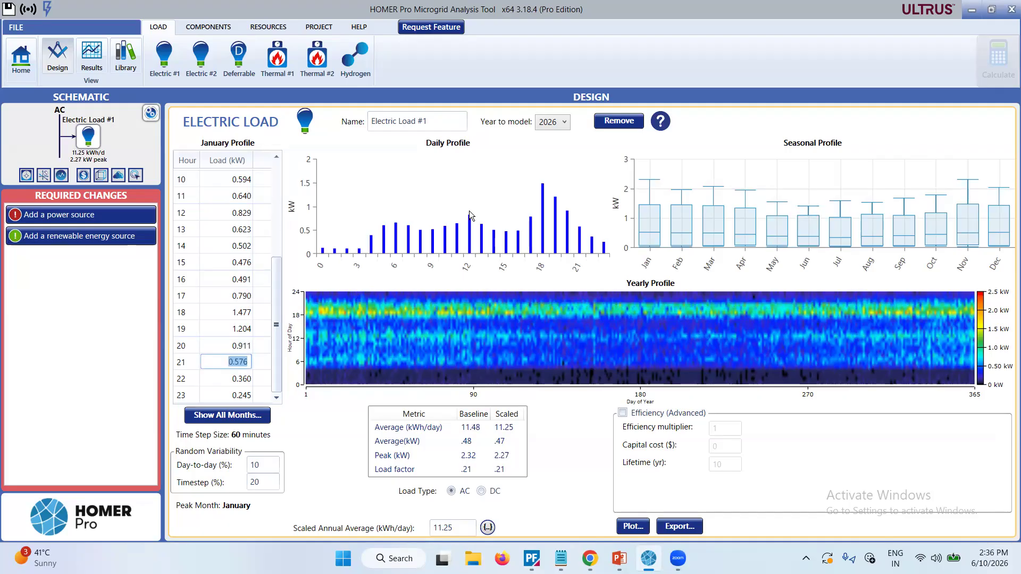
# Examine the daily, seasonal and yearly profile charts of the electric load.
pyautogui.moveTo(639, 312)
pyautogui.moveTo(555, 216)
pyautogui.moveTo(645, 228)
pyautogui.moveTo(679, 239)
pyautogui.moveTo(807, 233)
pyautogui.moveTo(564, 319)
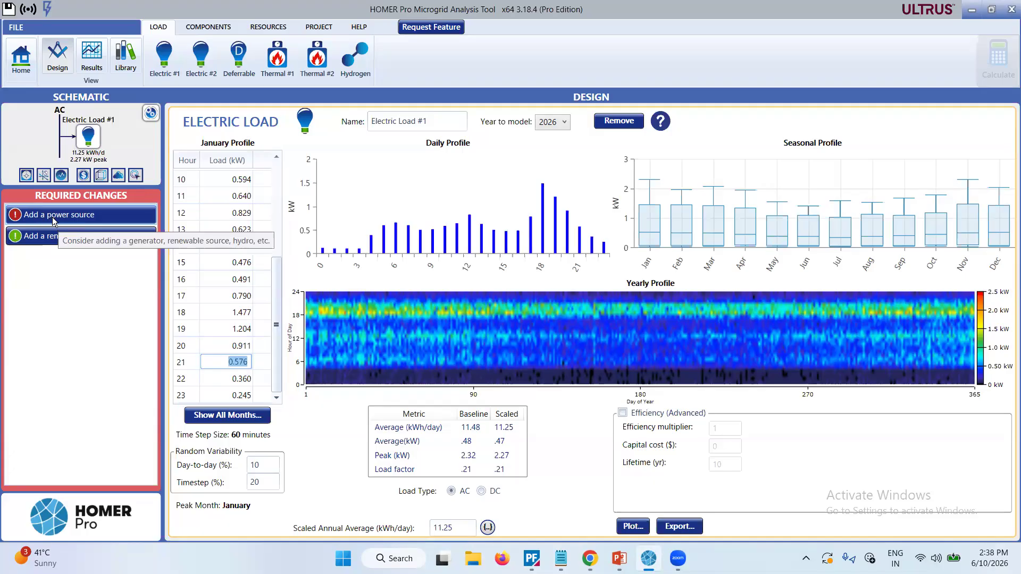
# Open the generator setup for the required power source and look through the selectable generator types, keeping Autosize Genset.
pyautogui.click(216, 24)
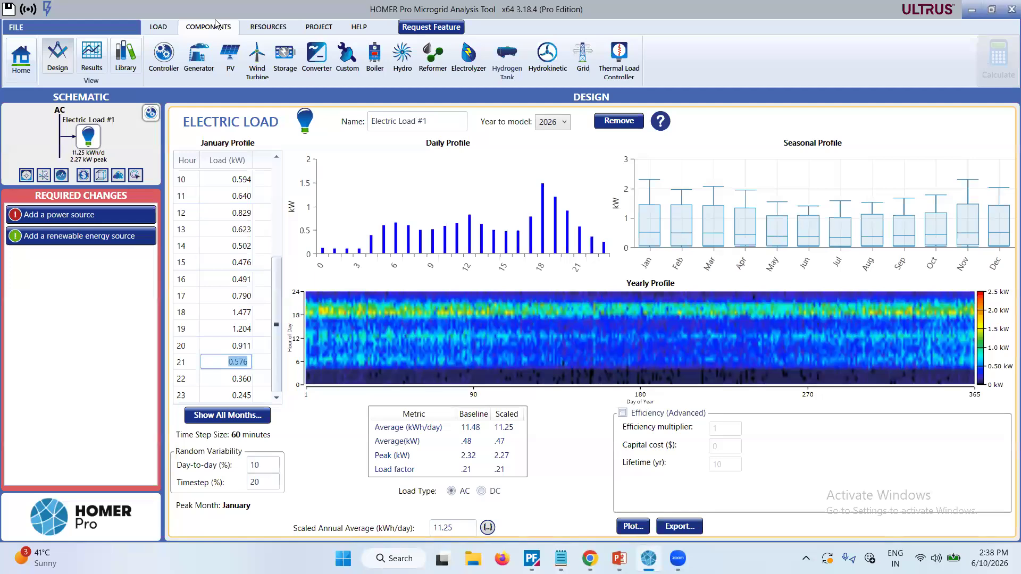
pyautogui.click(42, 217)
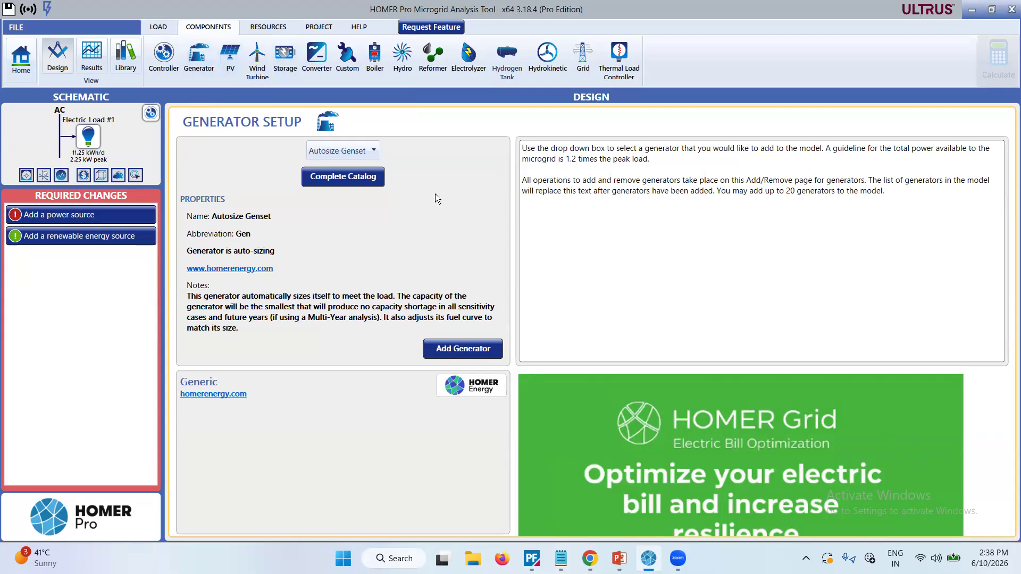
pyautogui.click(373, 152)
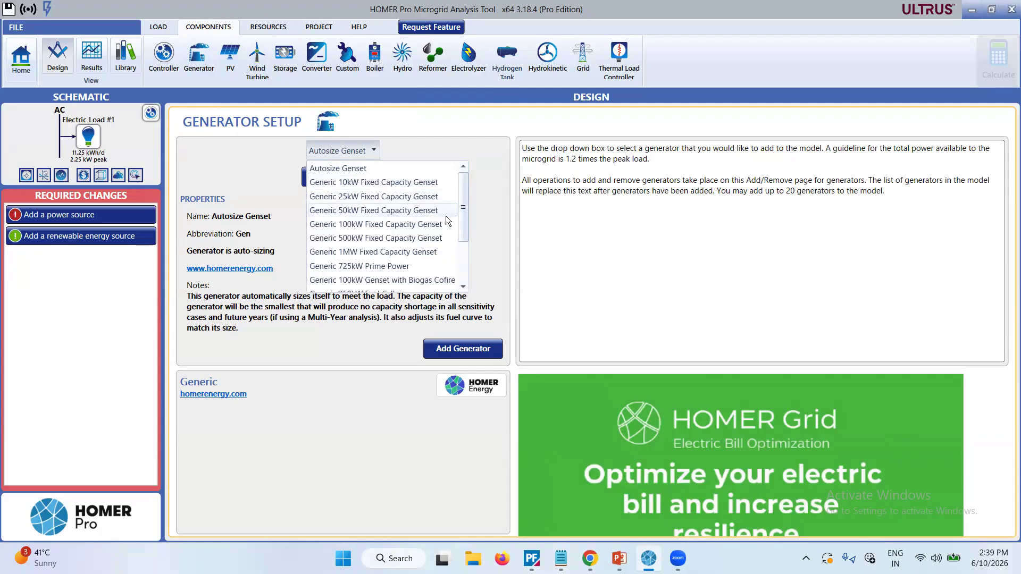
pyautogui.moveTo(462, 216)
pyautogui.mouseDown()
pyautogui.moveTo(462, 273)
pyautogui.moveTo(458, 205)
pyautogui.mouseUp()
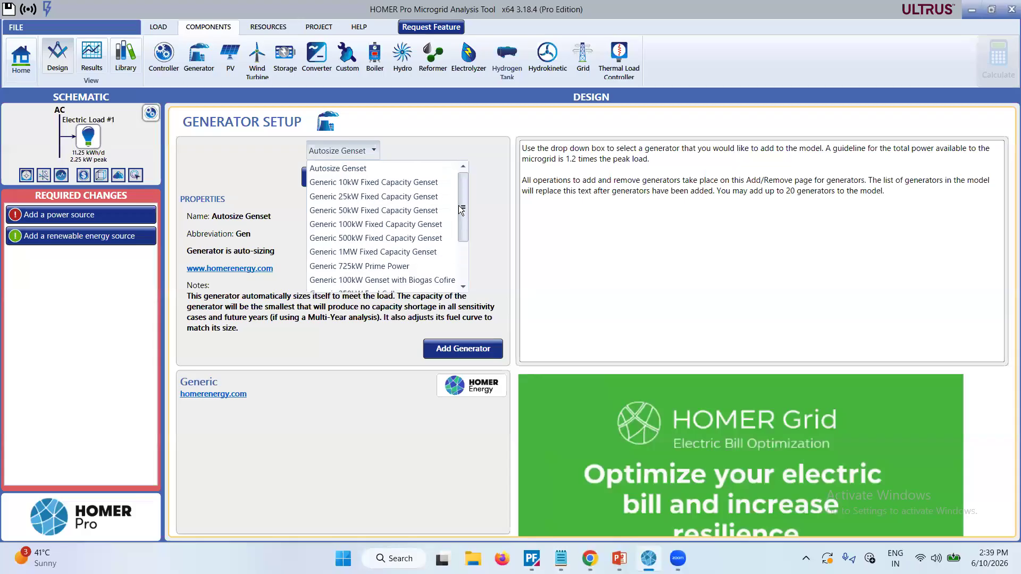
pyautogui.click(485, 205)
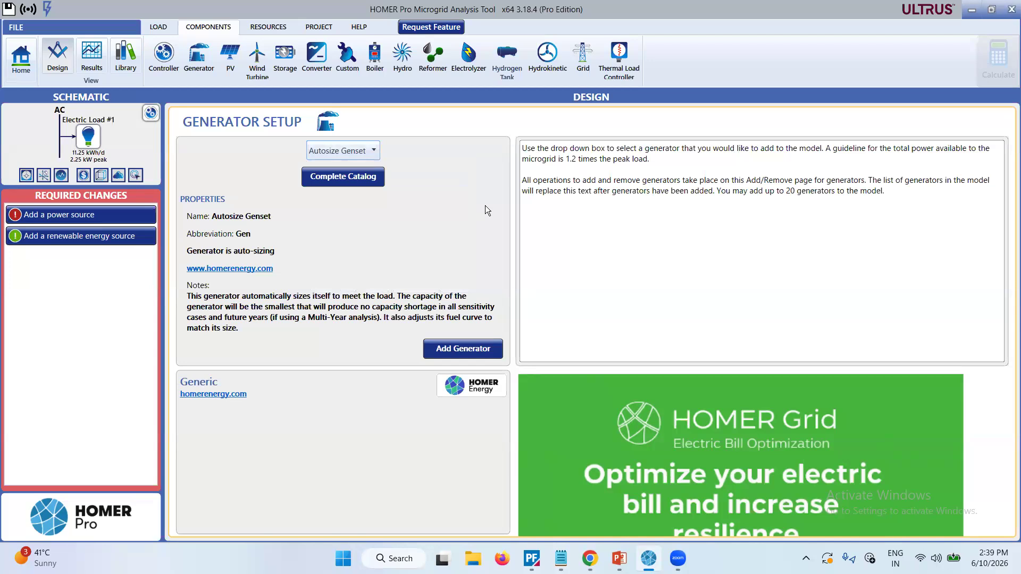
pyautogui.click(377, 151)
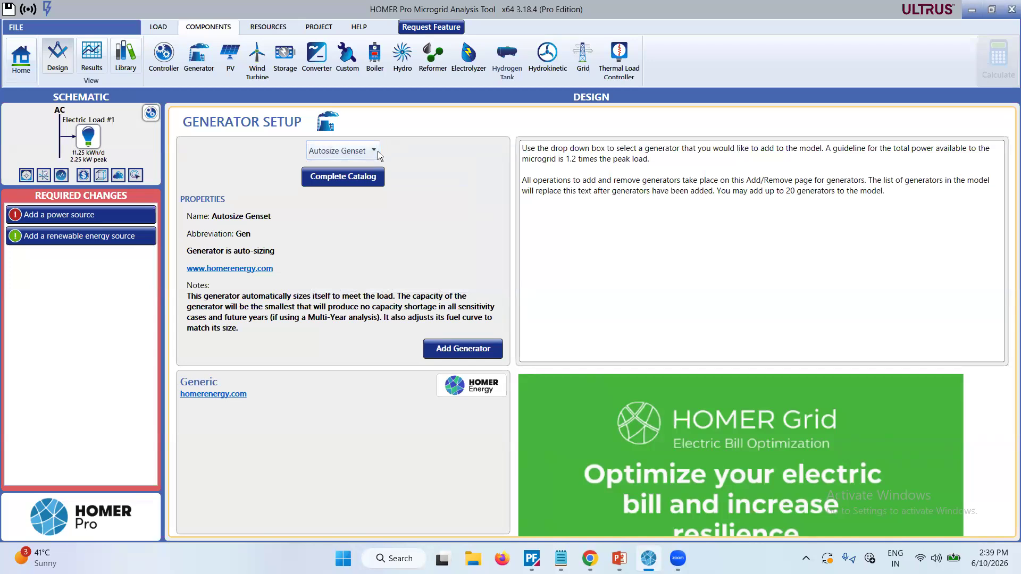
pyautogui.click(464, 149)
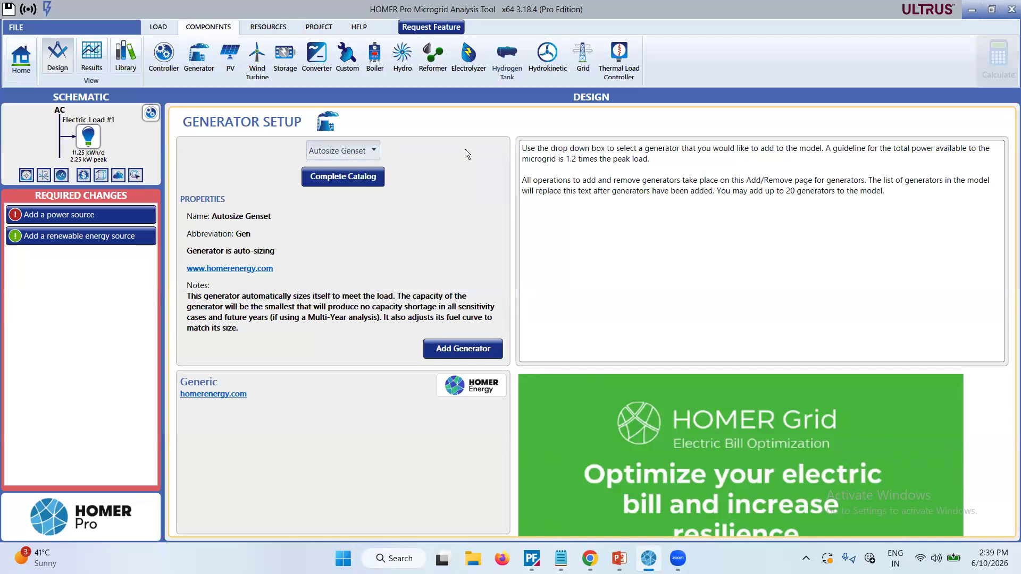
# Browse the complete generator catalog at full size for names, manufacturers, capacities and fuels, and close it without choosing a model.
pyautogui.click(366, 176)
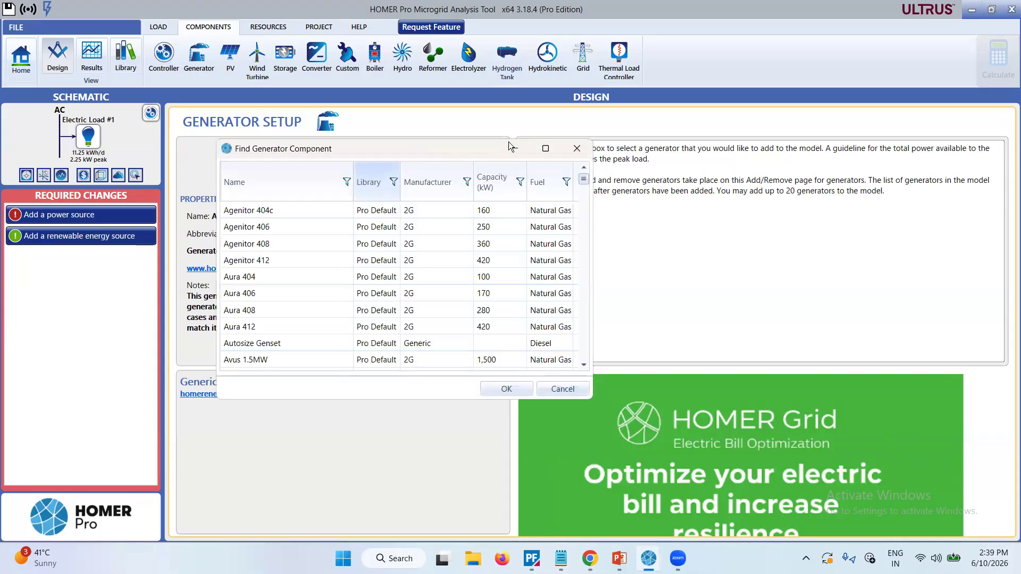
pyautogui.click(546, 147)
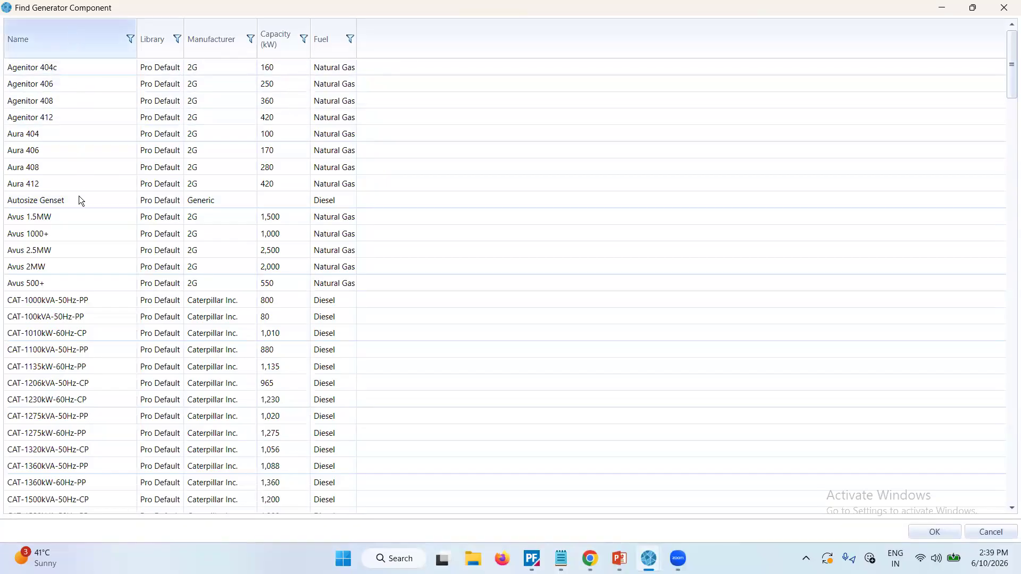
pyautogui.scroll(-12, 81, 289)
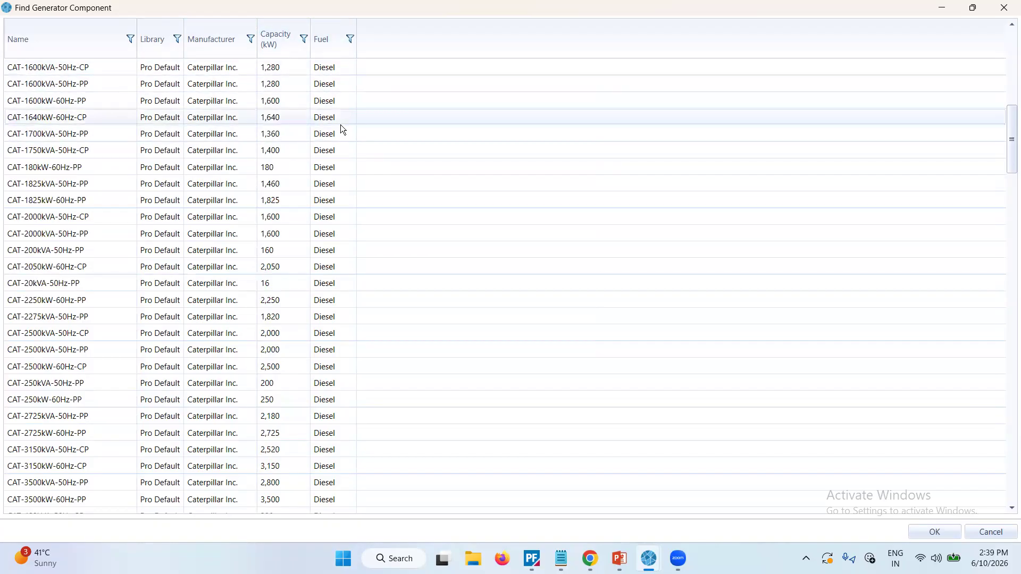
pyautogui.scroll(-15, 340, 124)
pyautogui.scroll(5, 341, 124)
pyautogui.scroll(1, 341, 124)
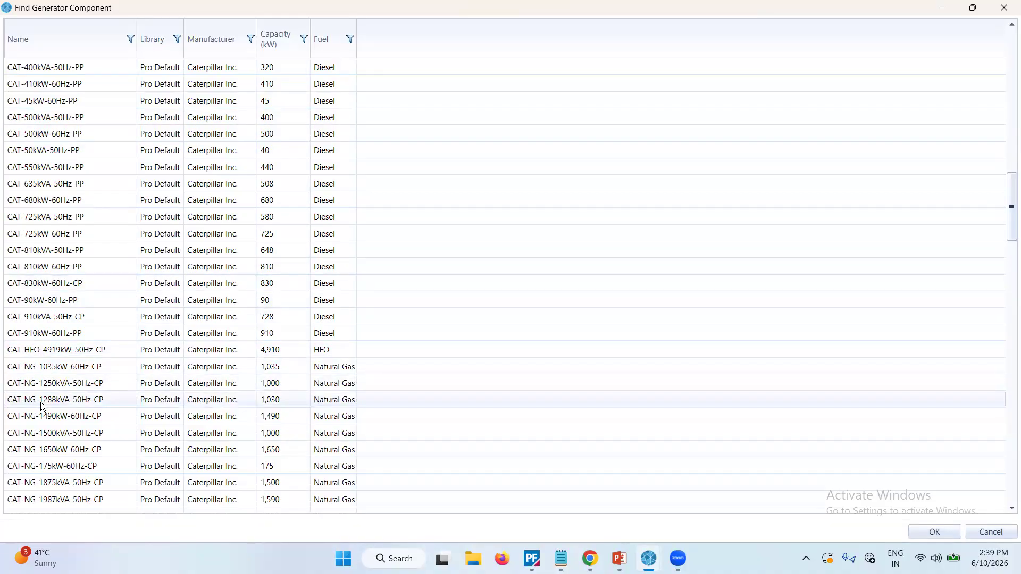
pyautogui.scroll(-5, 230, 338)
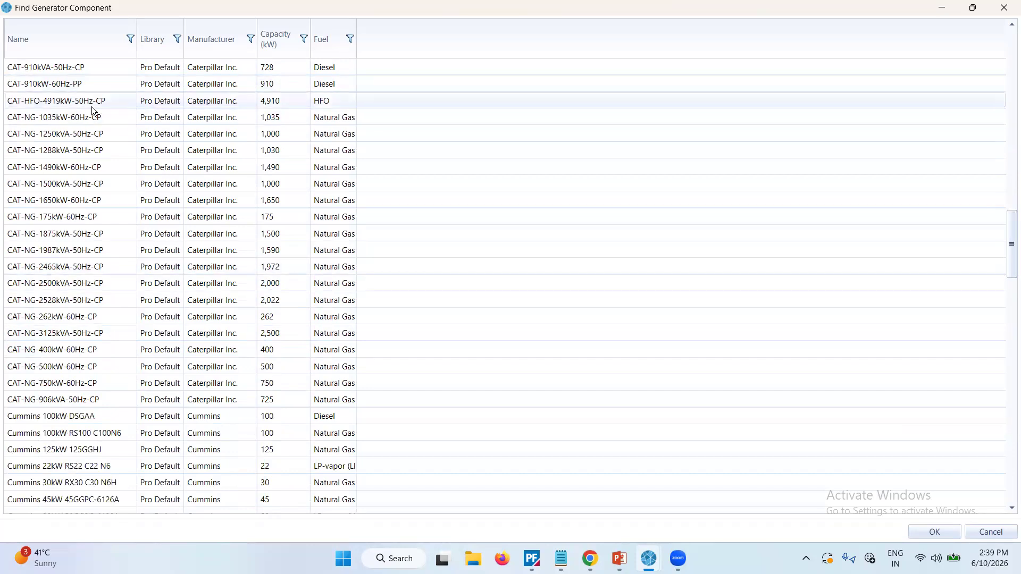
pyautogui.scroll(-8, 294, 376)
pyautogui.scroll(-13, 293, 377)
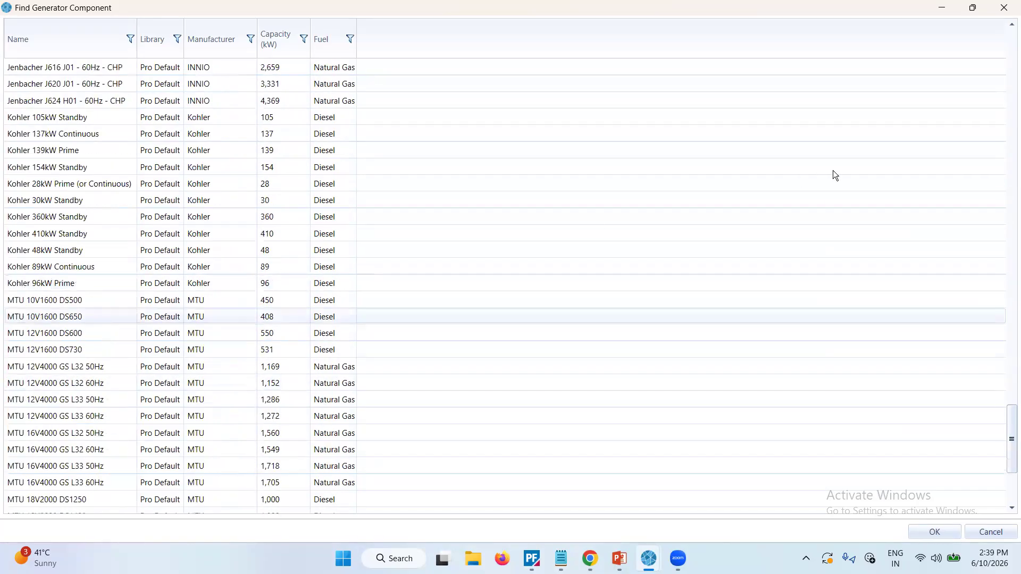
pyautogui.click(995, 10)
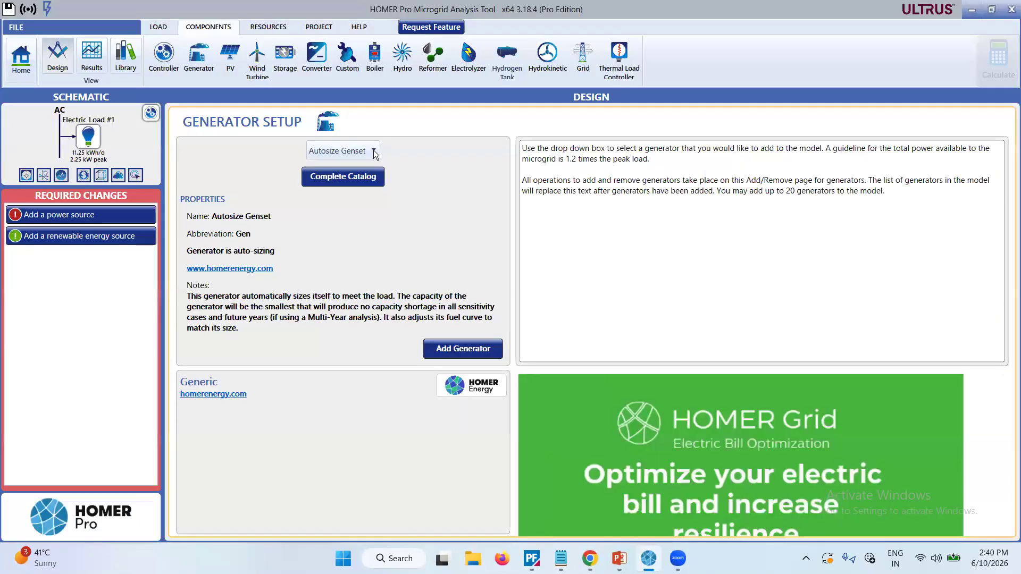
# Add the Autosize Genset generator to the design and review its fuel curve, emissions and fuel properties.
pyautogui.click(374, 152)
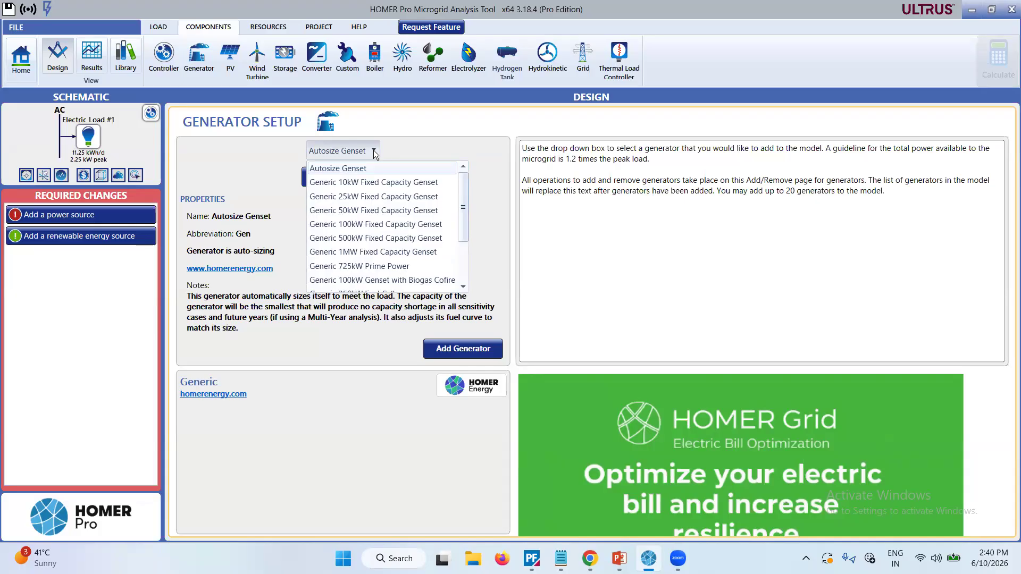
pyautogui.click(432, 139)
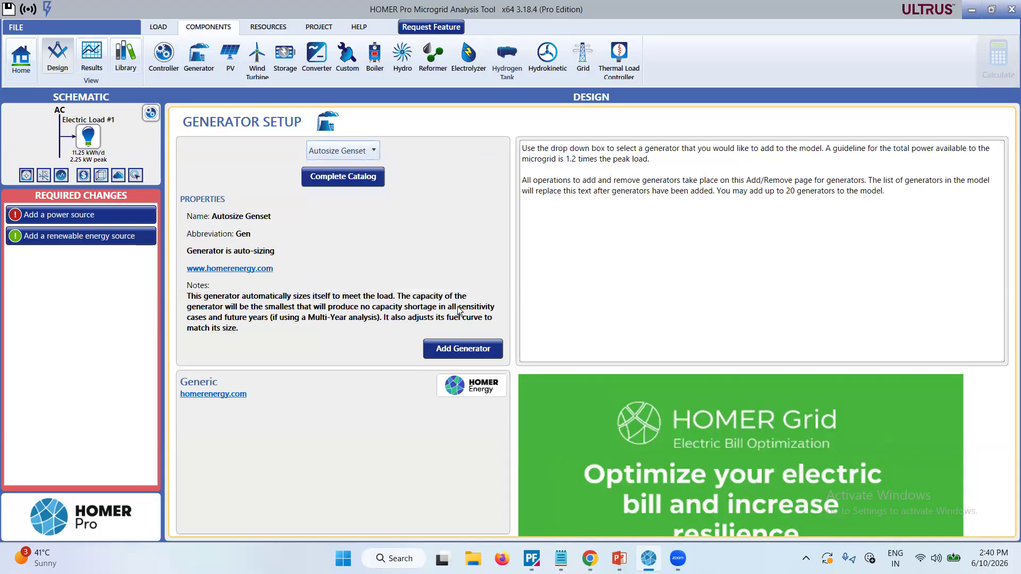
pyautogui.click(449, 350)
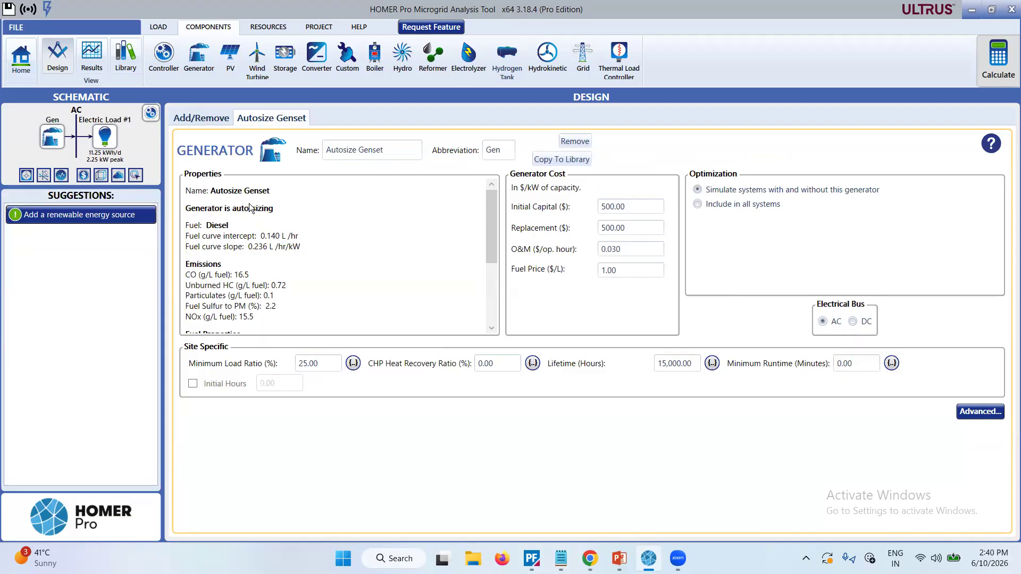
pyautogui.moveTo(493, 235)
pyautogui.mouseDown()
pyautogui.moveTo(495, 295)
pyautogui.moveTo(494, 231)
pyautogui.mouseUp()
pyautogui.scroll(-3, 263, 288)
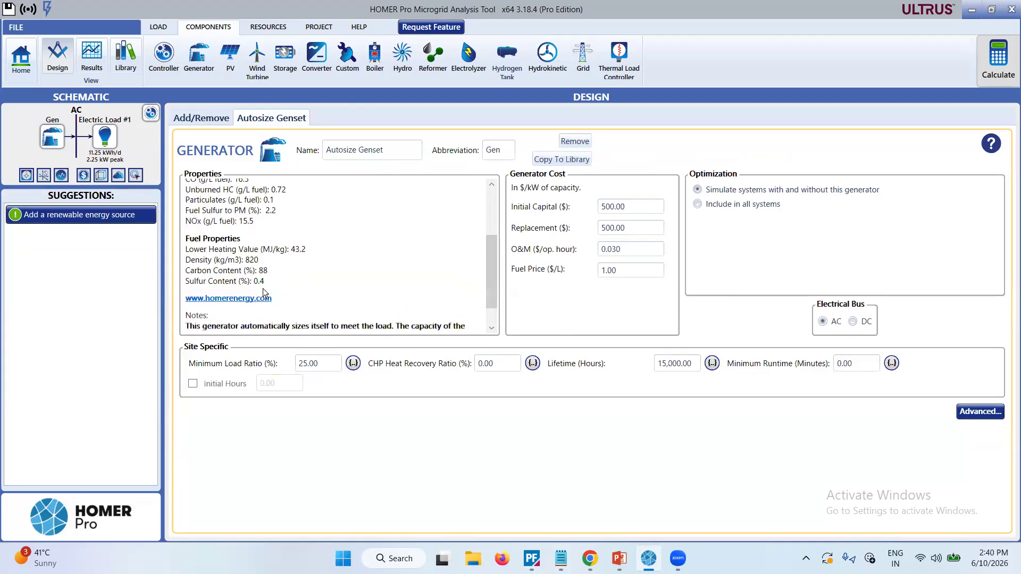
pyautogui.scroll(-1, 263, 288)
pyautogui.scroll(4, 263, 288)
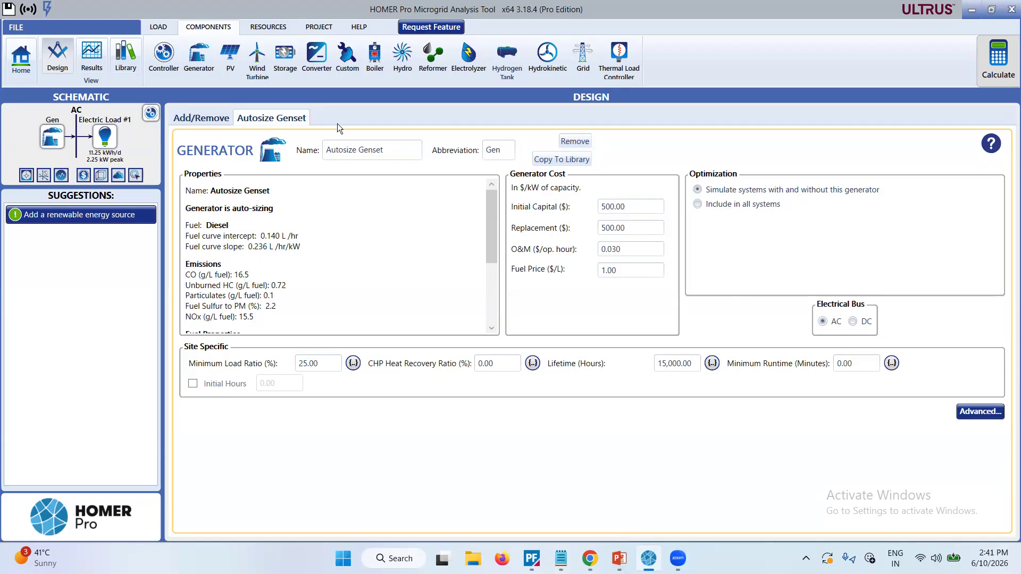
# Open the project economics and set the currency to Indian Rupee (₹).
pyautogui.click(311, 29)
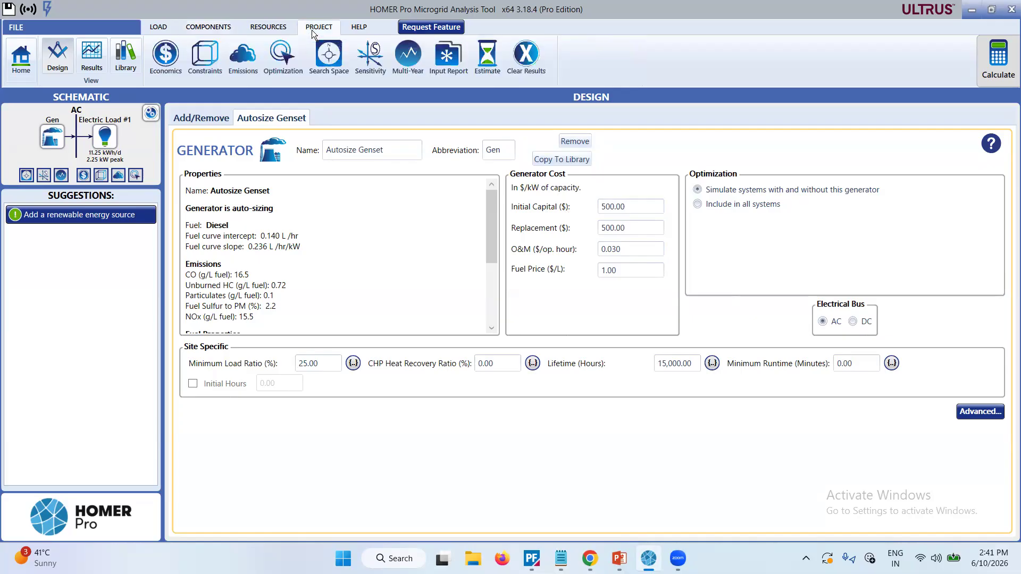
pyautogui.click(174, 57)
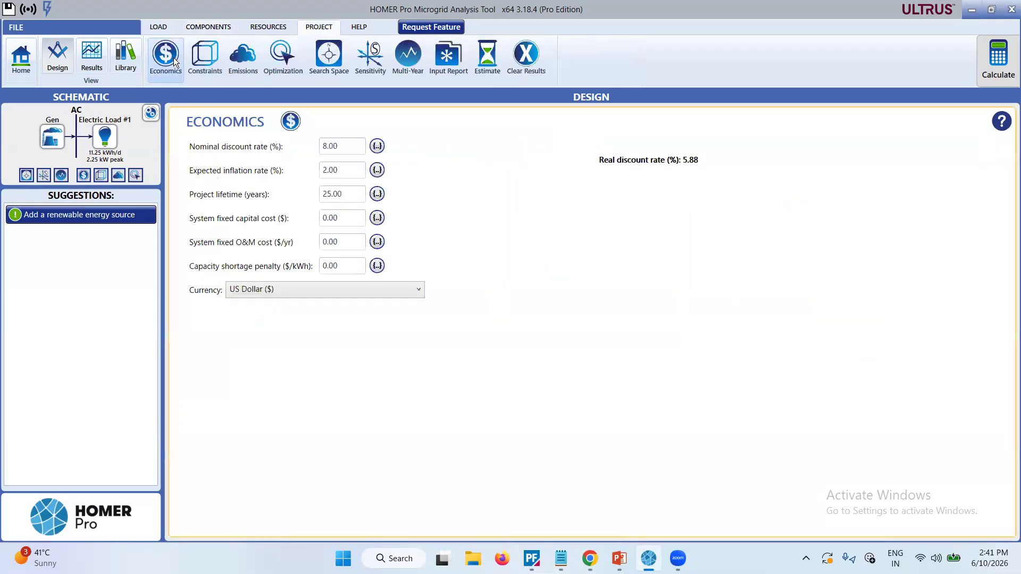
pyautogui.click(325, 290)
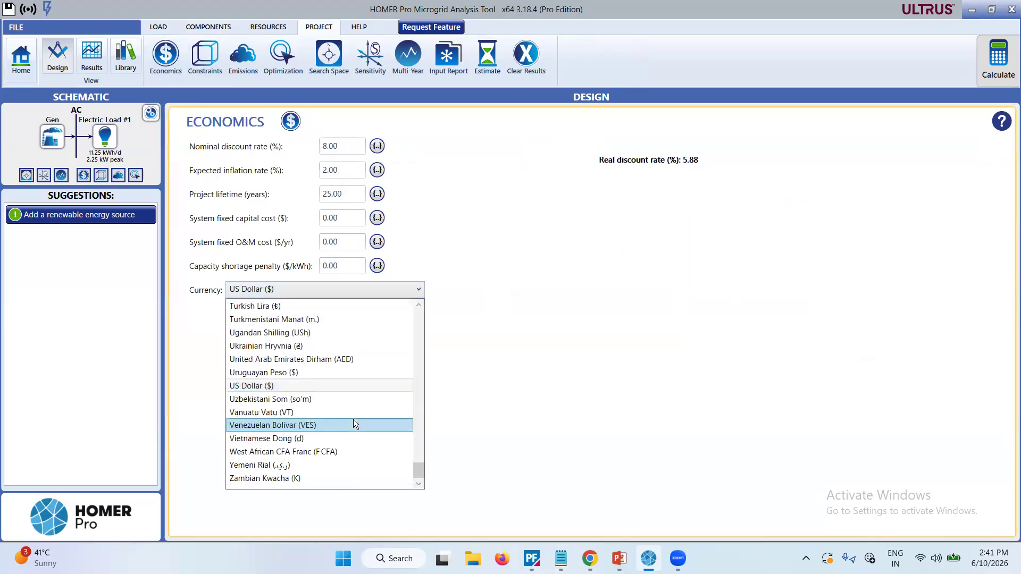
pyautogui.scroll(4, 351, 401)
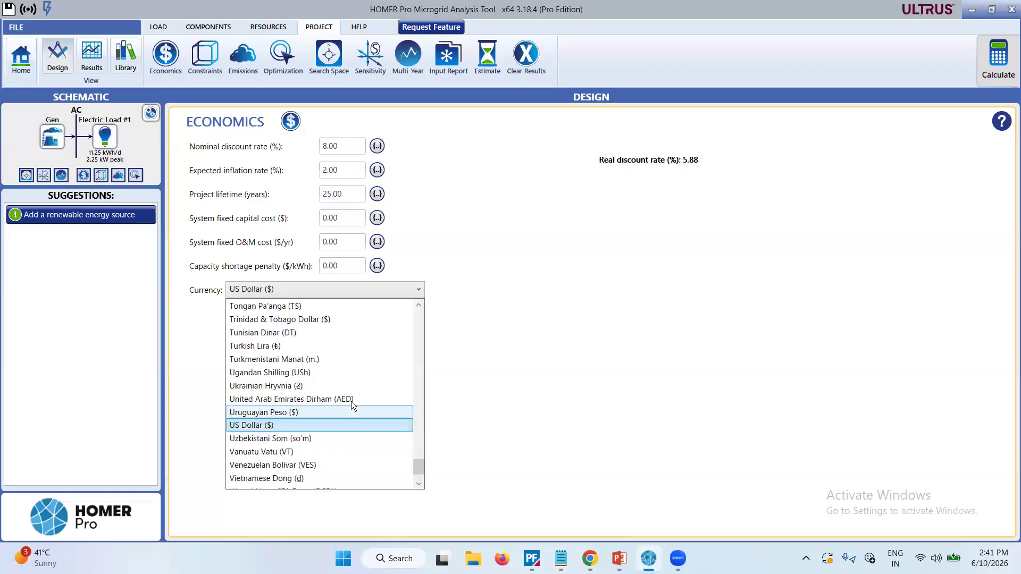
pyautogui.scroll(9, 351, 401)
pyautogui.scroll(-4, 351, 400)
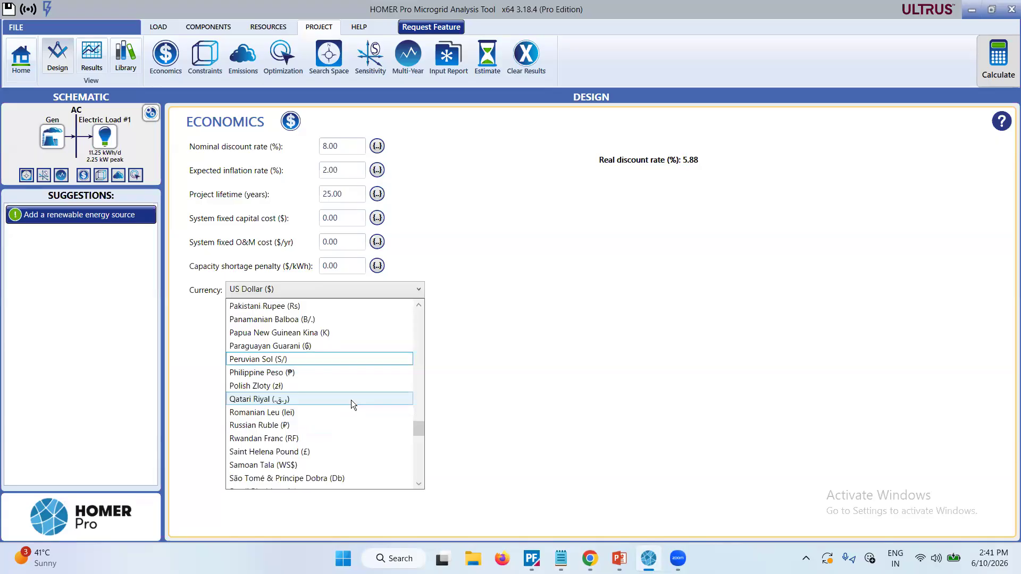
pyautogui.scroll(20, 351, 400)
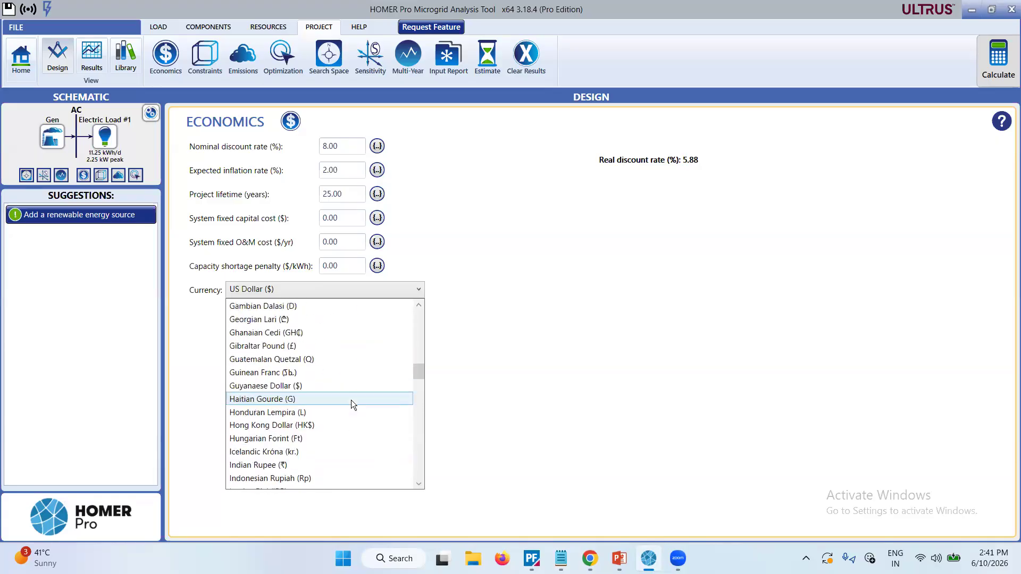
pyautogui.scroll(-4, 351, 400)
pyautogui.scroll(-3, 351, 399)
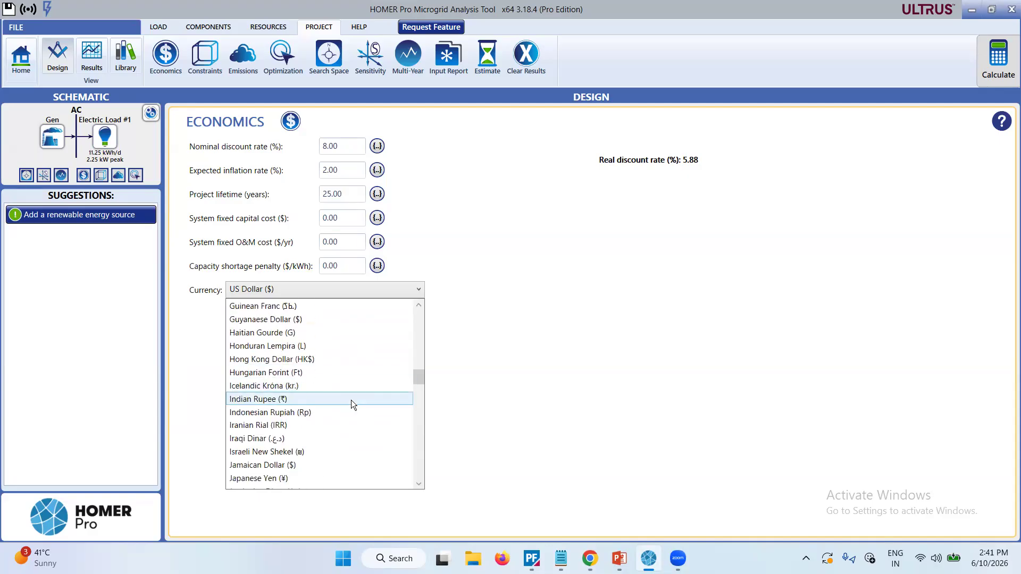
pyautogui.click(281, 386)
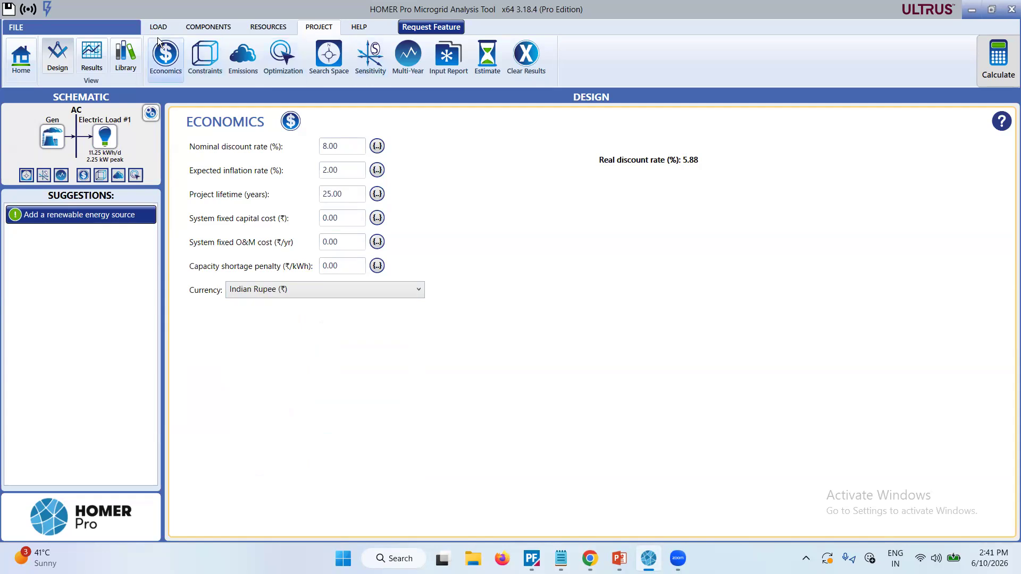
# Open the generator's advanced properties and look through the selectable fuels, keeping Diesel.
pyautogui.click(52, 140)
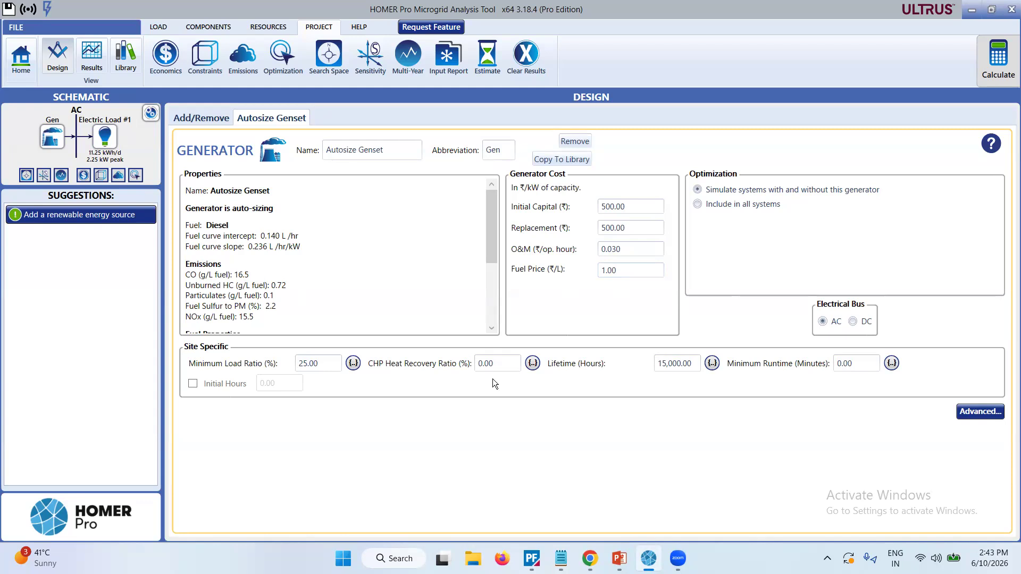
pyautogui.click(980, 412)
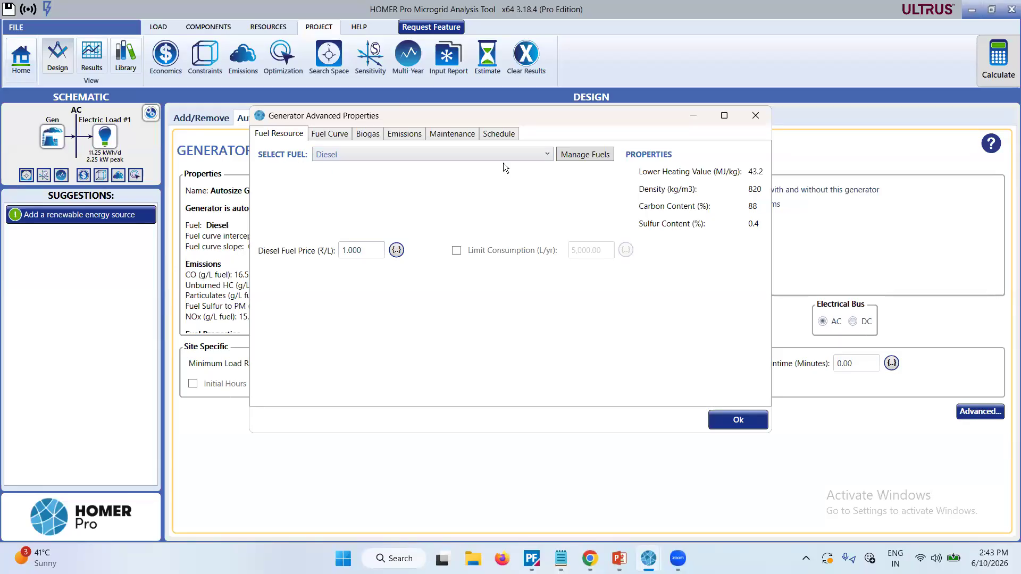
pyautogui.click(525, 155)
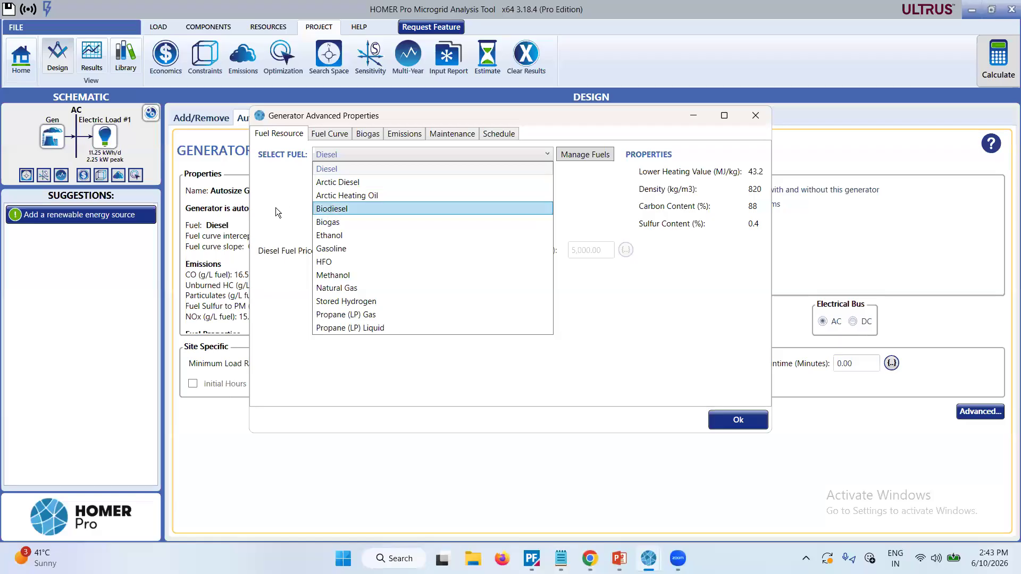
pyautogui.click(369, 166)
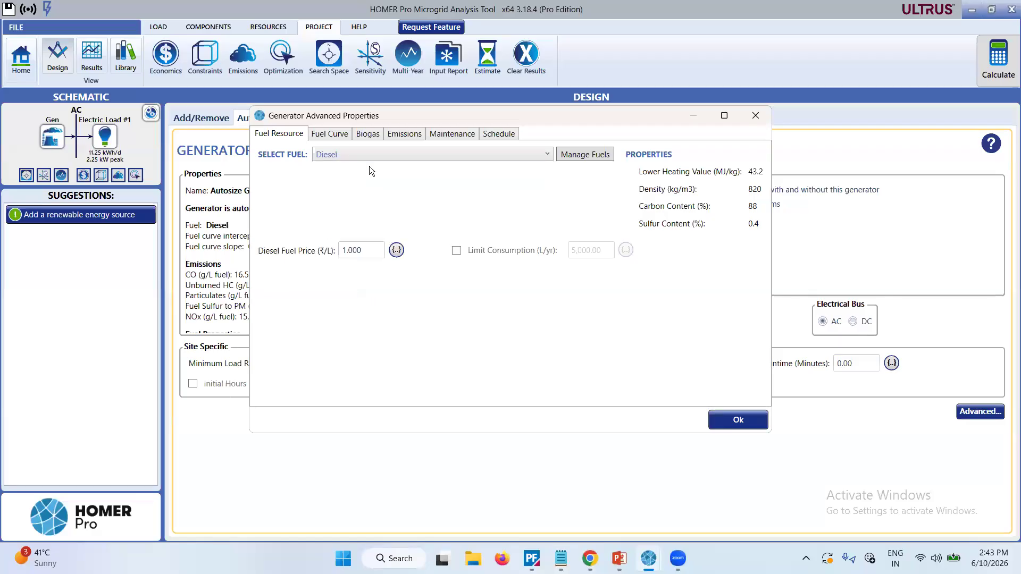
# Review the generator's fuel curve table, biogas cofiring and emissions properties, and close the advanced properties.
pyautogui.click(337, 140)
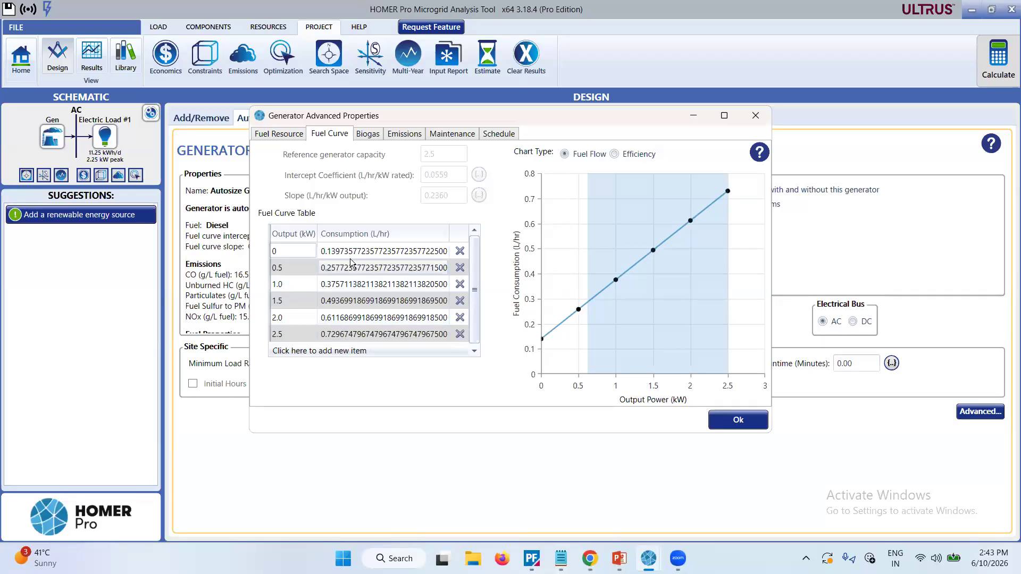
pyautogui.scroll(-1, 376, 284)
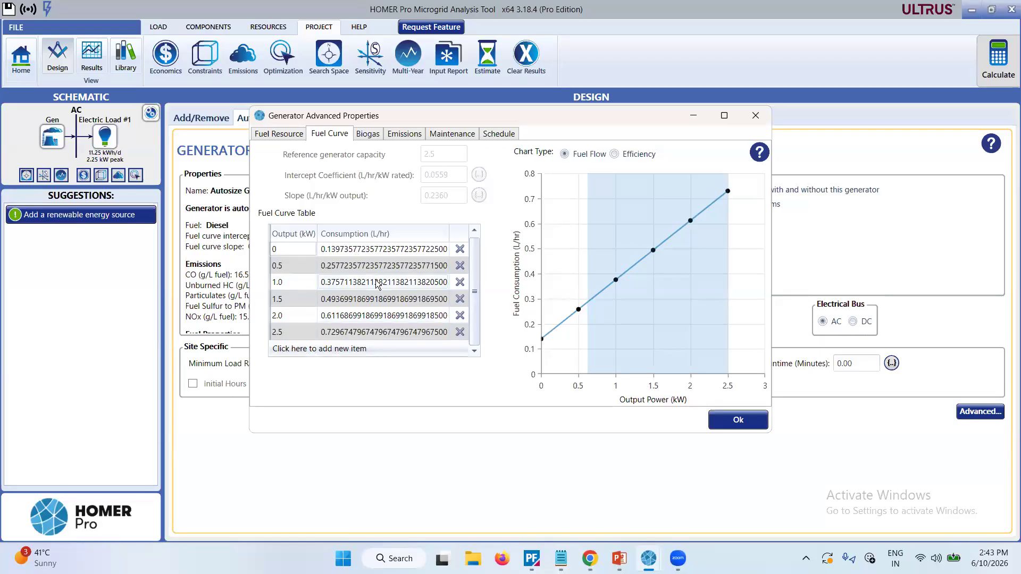
pyautogui.scroll(1, 377, 284)
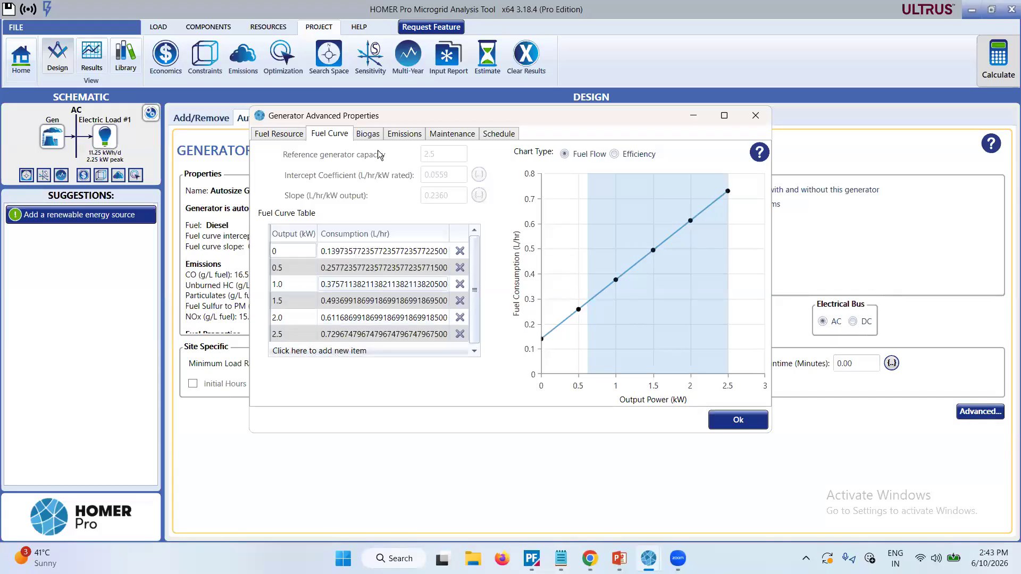
pyautogui.click(370, 134)
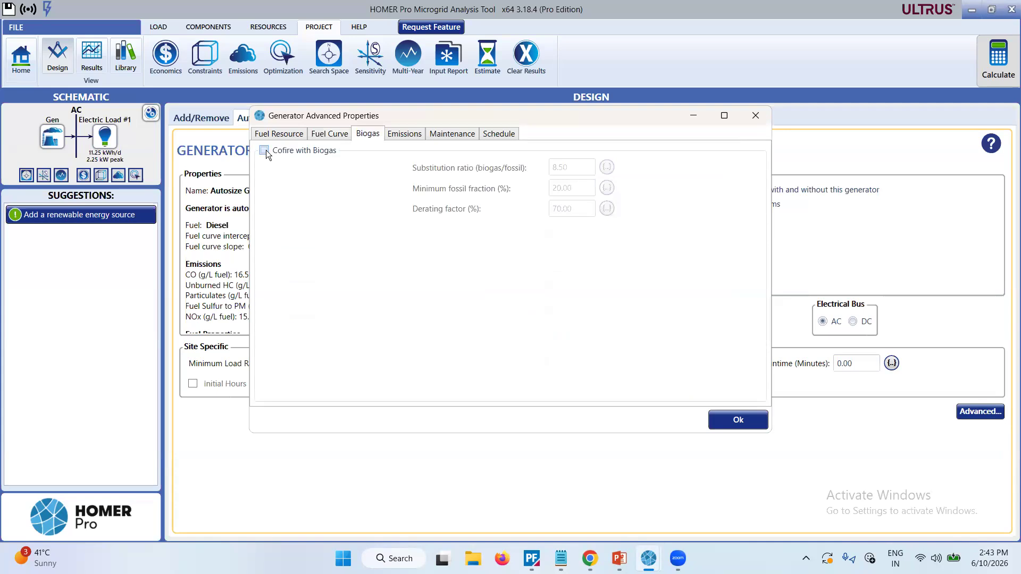
pyautogui.click(402, 135)
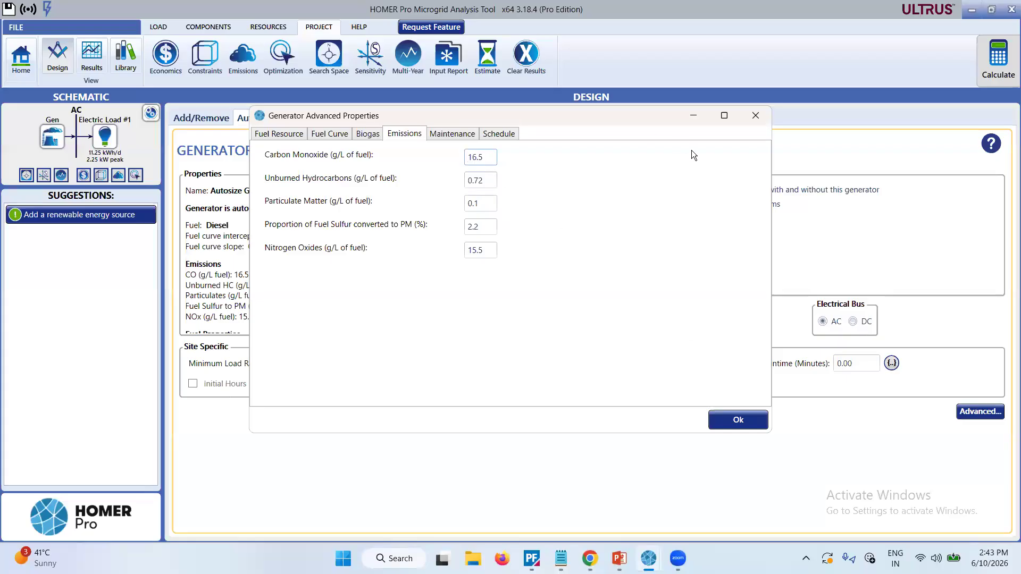
pyautogui.click(755, 117)
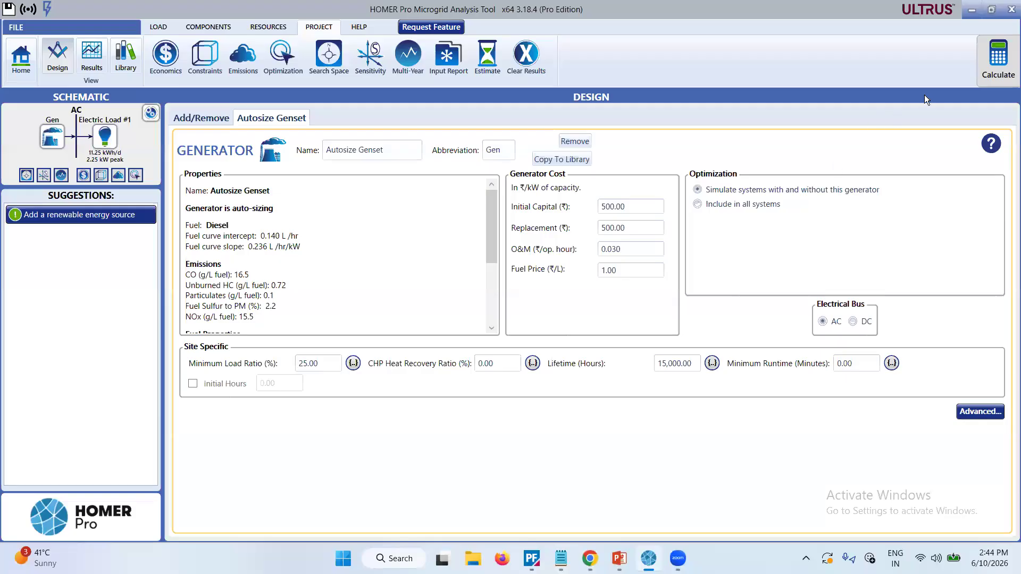
# Calculate the generator-only system and inspect the capital, fuel, operating and salvage bars of the yearly cash flow chart.
pyautogui.click(1010, 62)
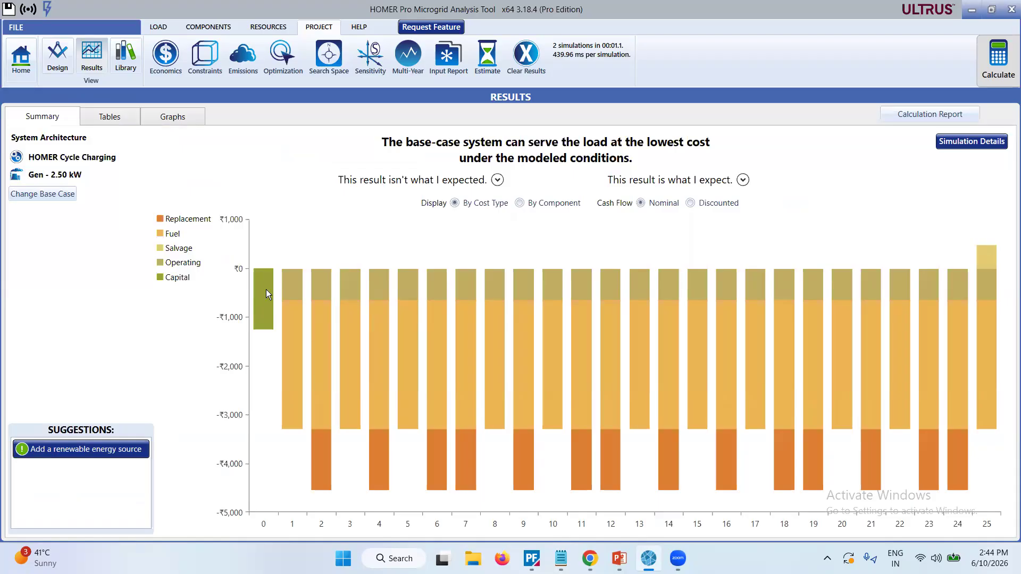
pyautogui.moveTo(267, 293)
pyautogui.moveTo(402, 378)
pyautogui.moveTo(340, 338)
pyautogui.moveTo(297, 343)
pyautogui.moveTo(986, 260)
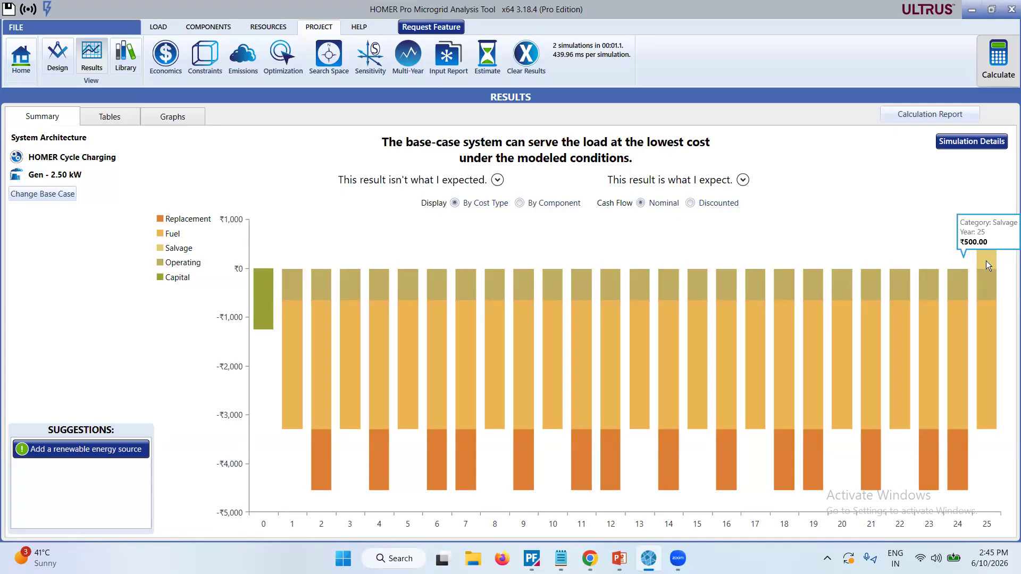
# Check the simulation details' cost summary, close it and view the optimization results table.
pyautogui.click(978, 144)
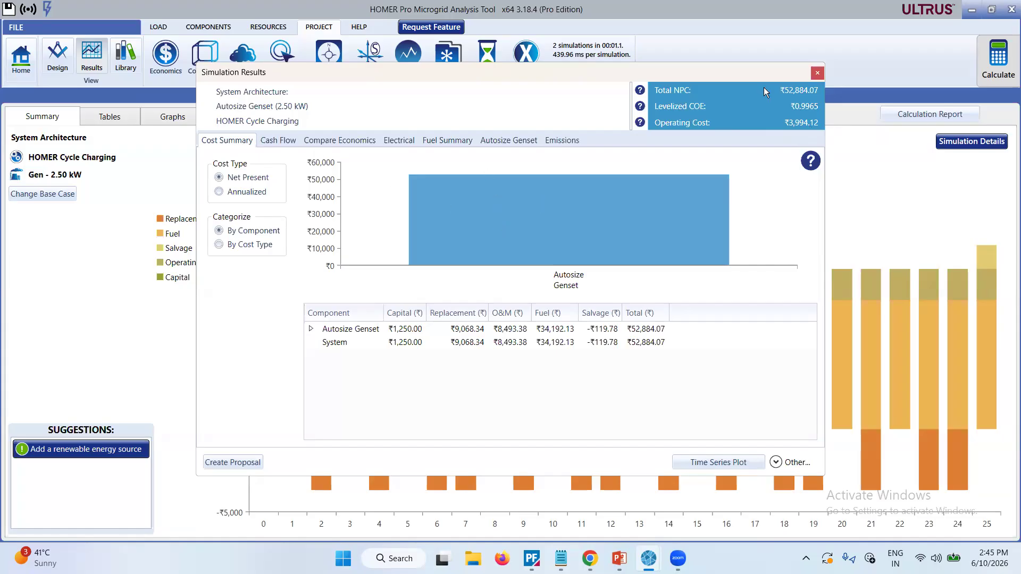
pyautogui.click(816, 74)
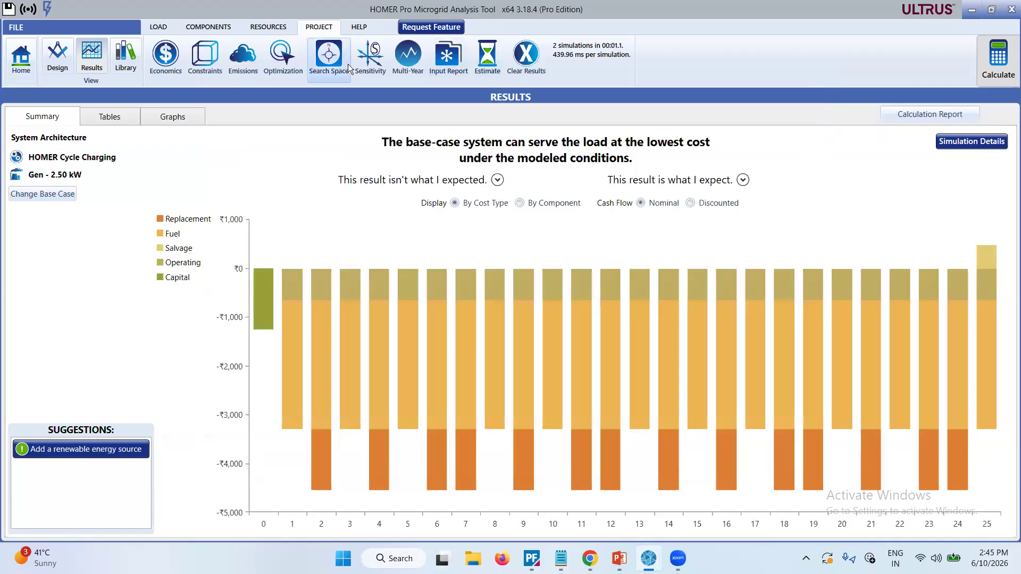
pyautogui.click(99, 120)
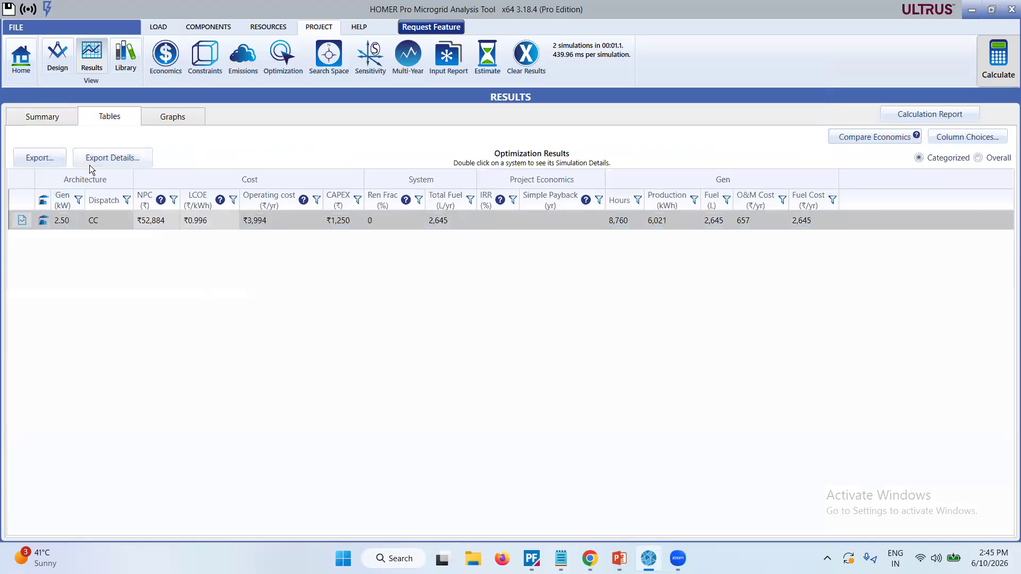
# View the result graphs as a Surface Plot and as an Optimization Plot, and return to the results summary.
pyautogui.click(172, 117)
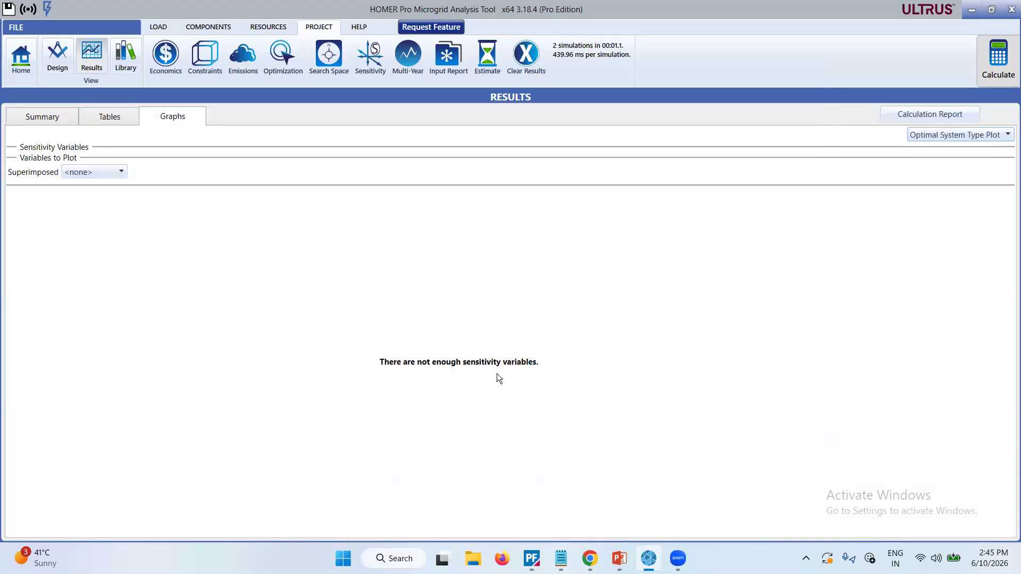
pyautogui.click(995, 137)
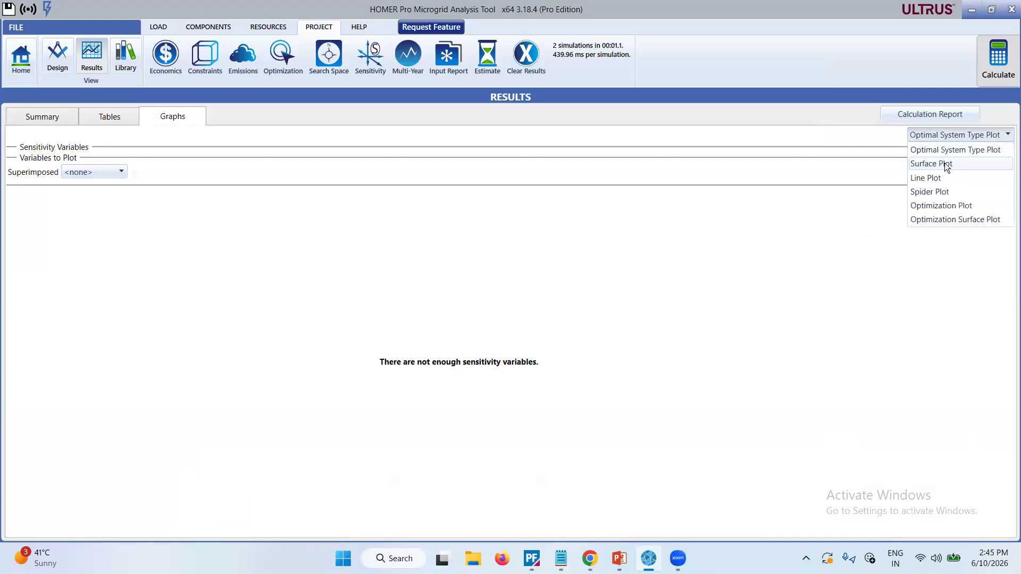
pyautogui.click(945, 164)
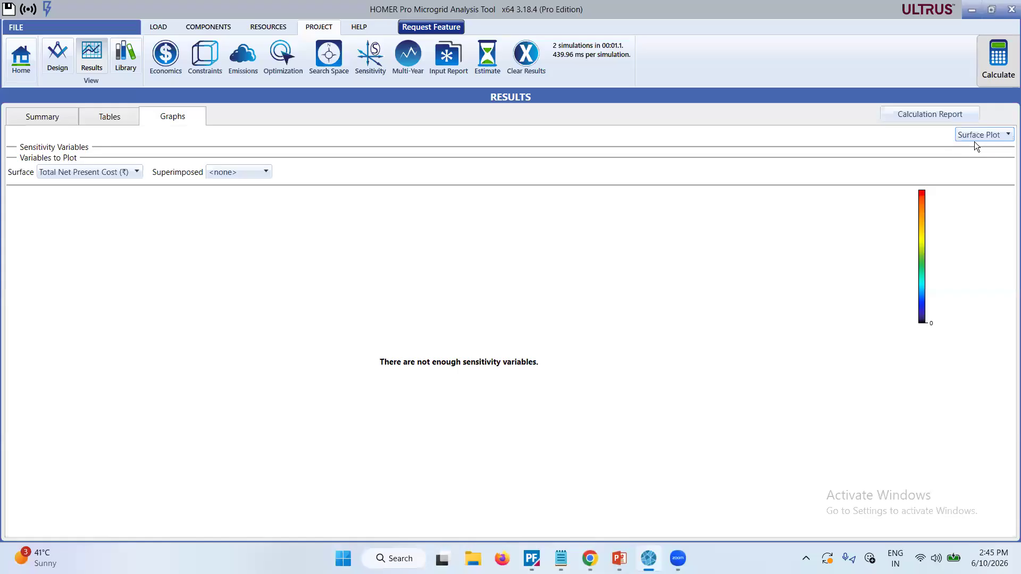
pyautogui.click(987, 135)
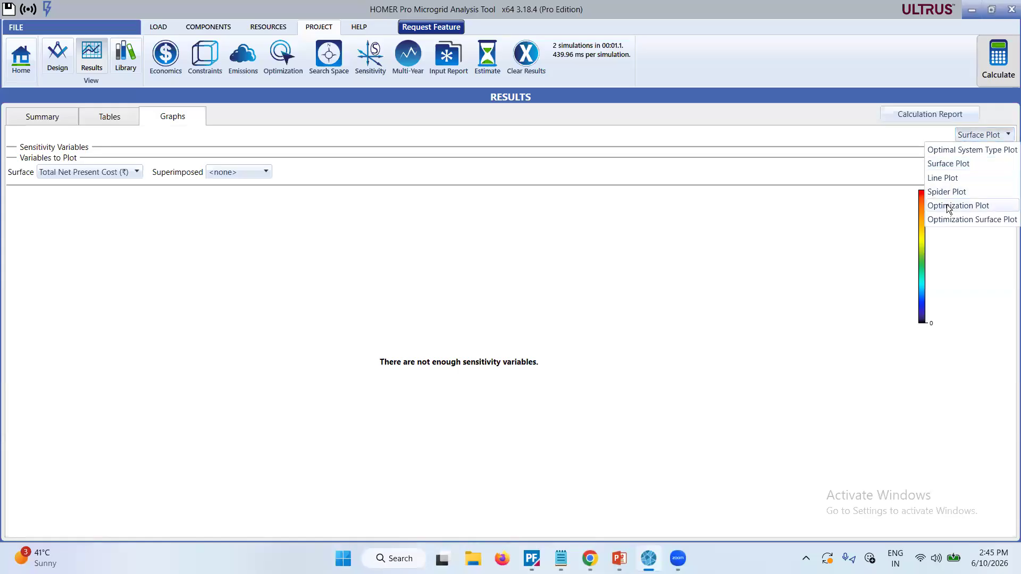
pyautogui.click(947, 204)
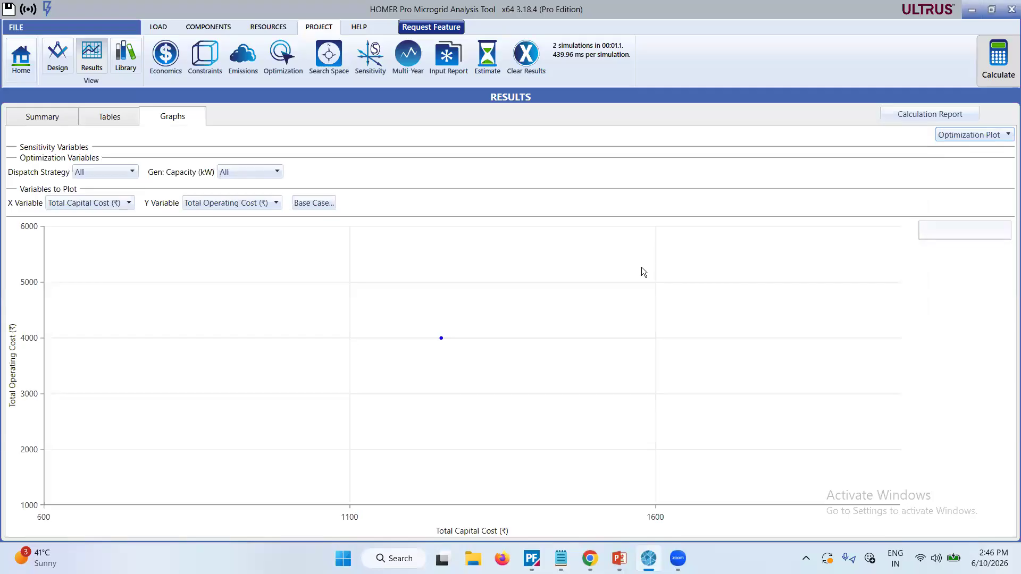
pyautogui.click(48, 121)
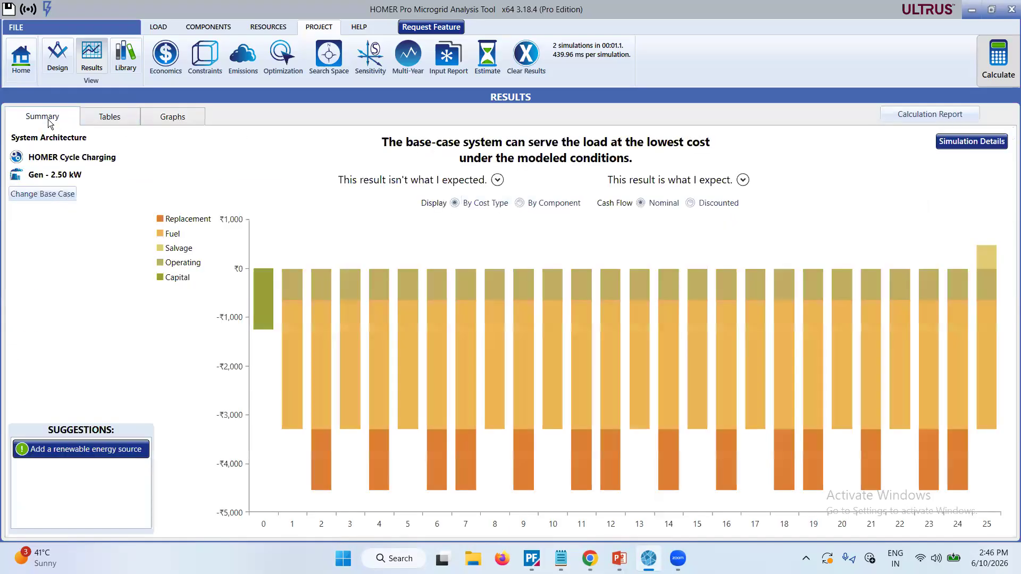
# Return to the design and open the PV setup to look through the selectable PV types, keeping Generic flat plate PV.
pyautogui.click(18, 66)
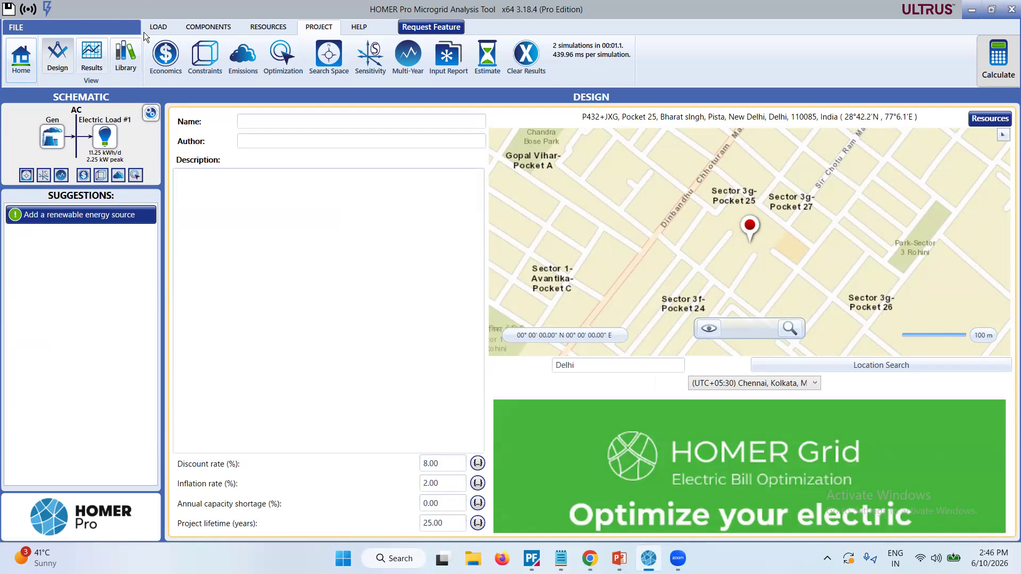
pyautogui.click(196, 32)
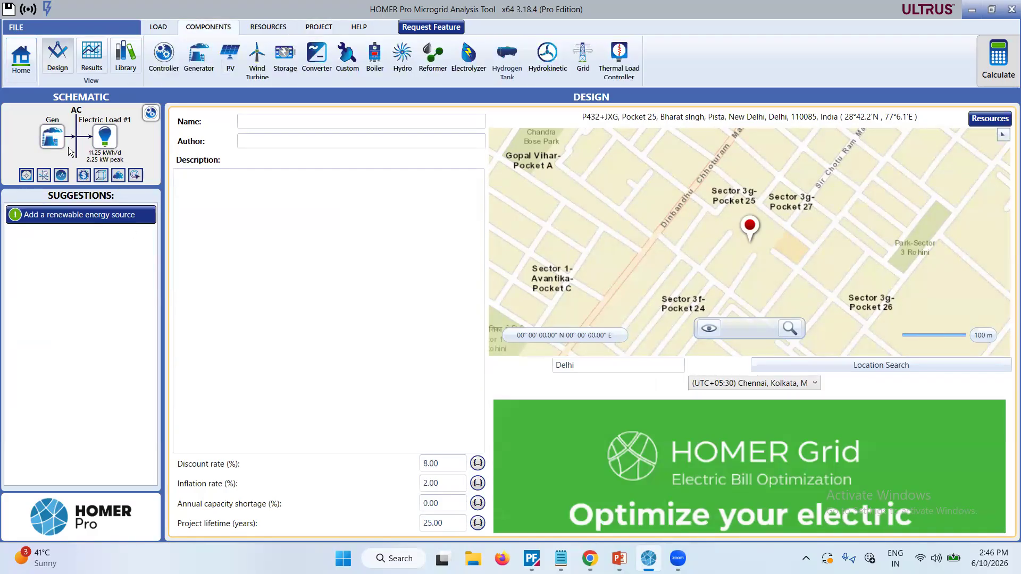
pyautogui.click(231, 55)
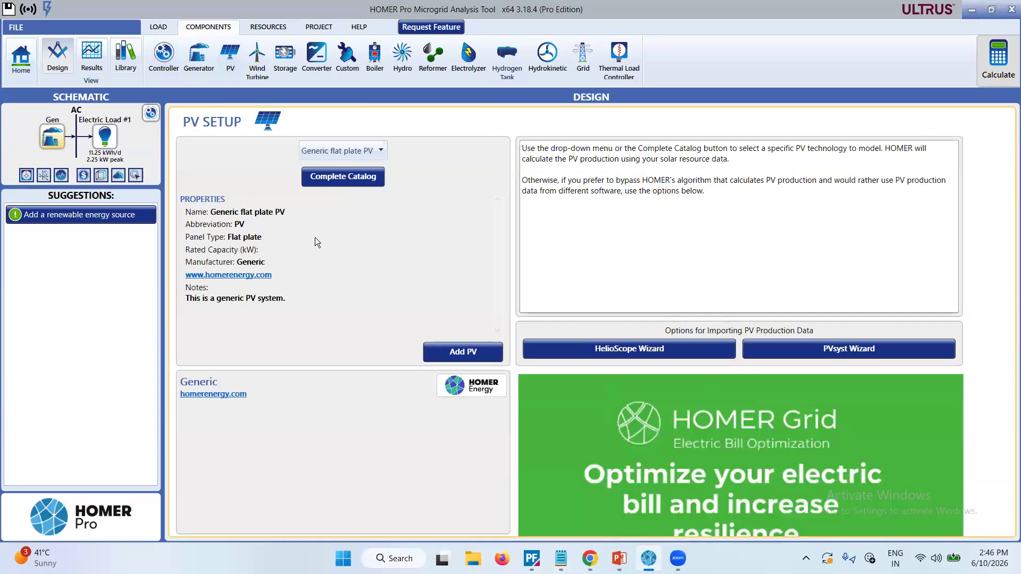
pyautogui.click(381, 151)
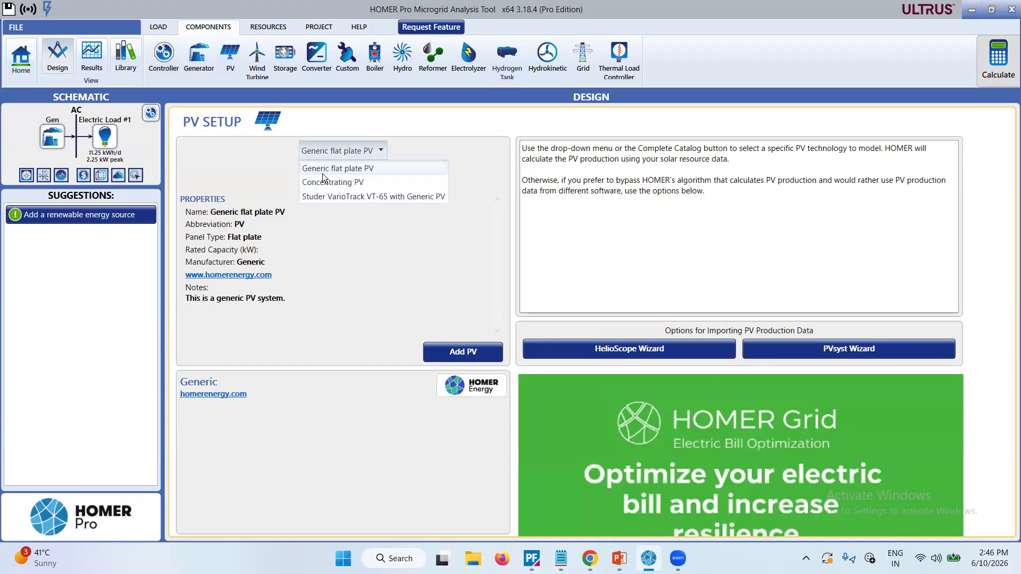
pyautogui.click(338, 222)
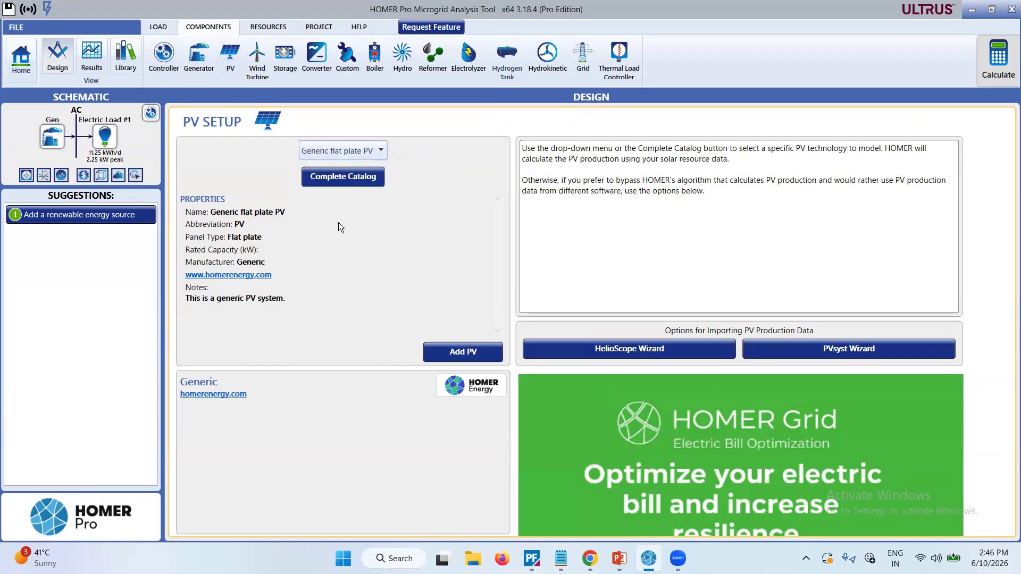
# Browse the complete PV catalog of manufacturer models and their capacities, derating factors and lifetimes, and close it without choosing a model.
pyautogui.click(358, 181)
pyautogui.scroll(-3, 405, 279)
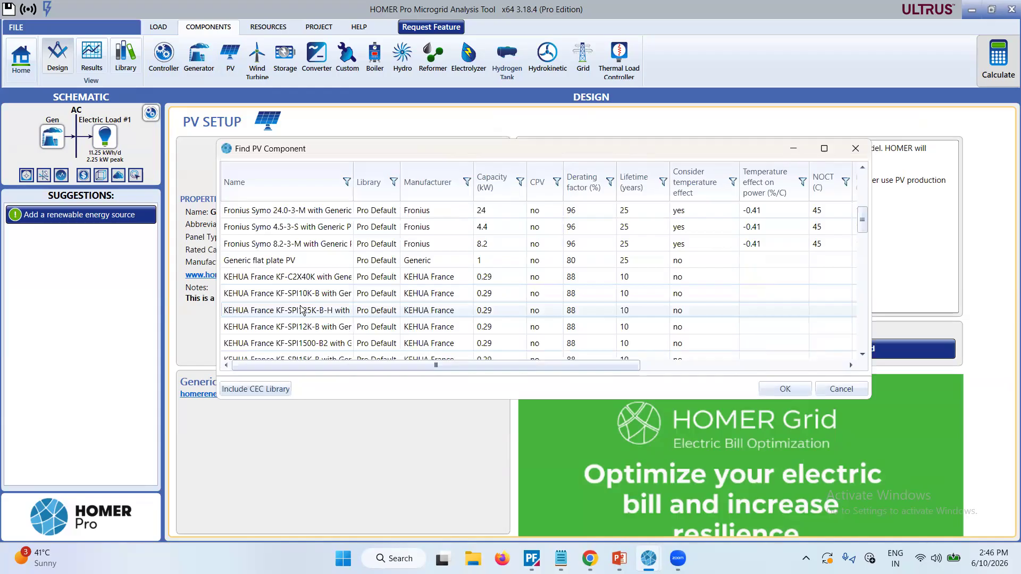
pyautogui.scroll(-6, 483, 327)
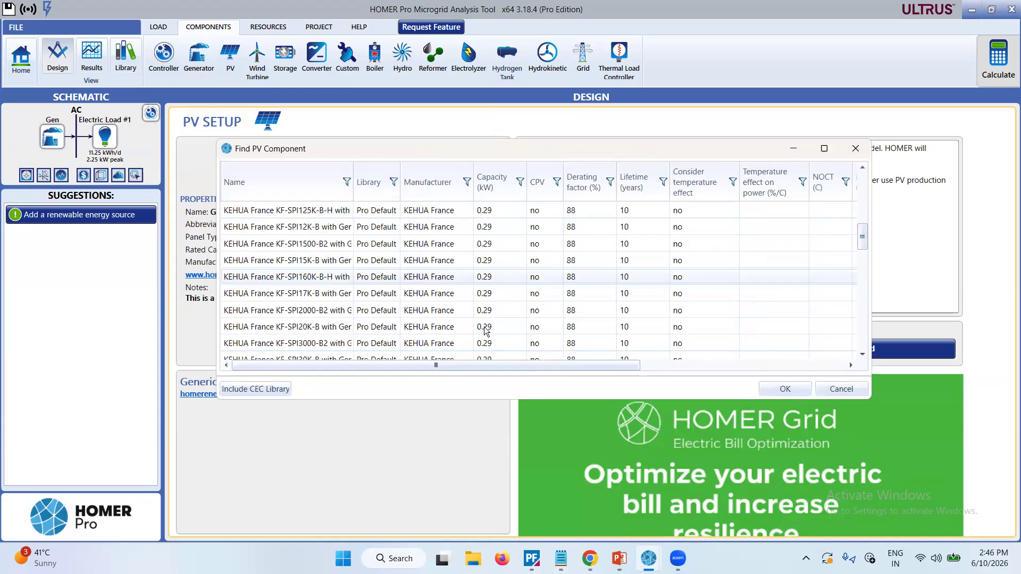
pyautogui.scroll(-6, 484, 327)
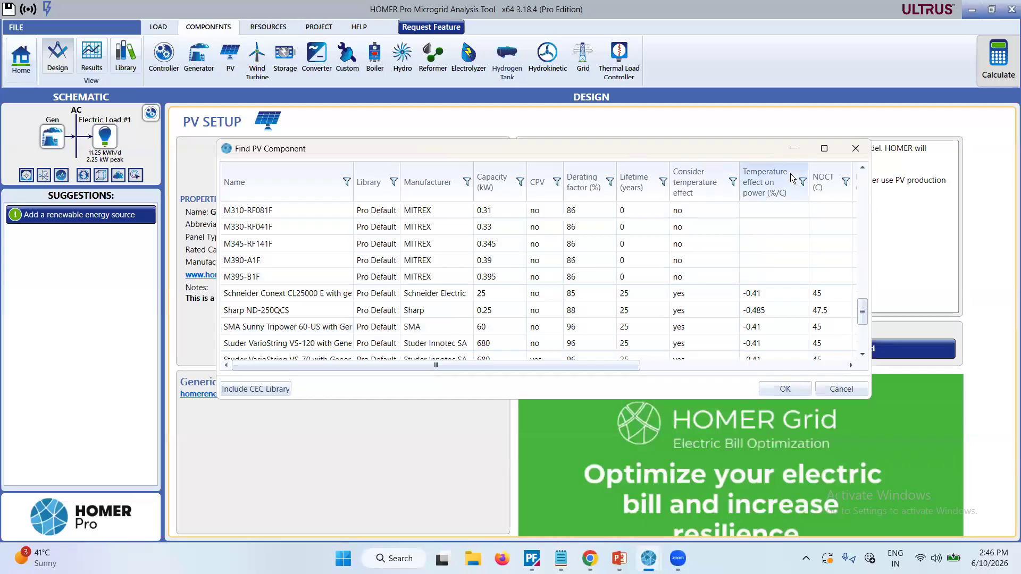
pyautogui.click(853, 151)
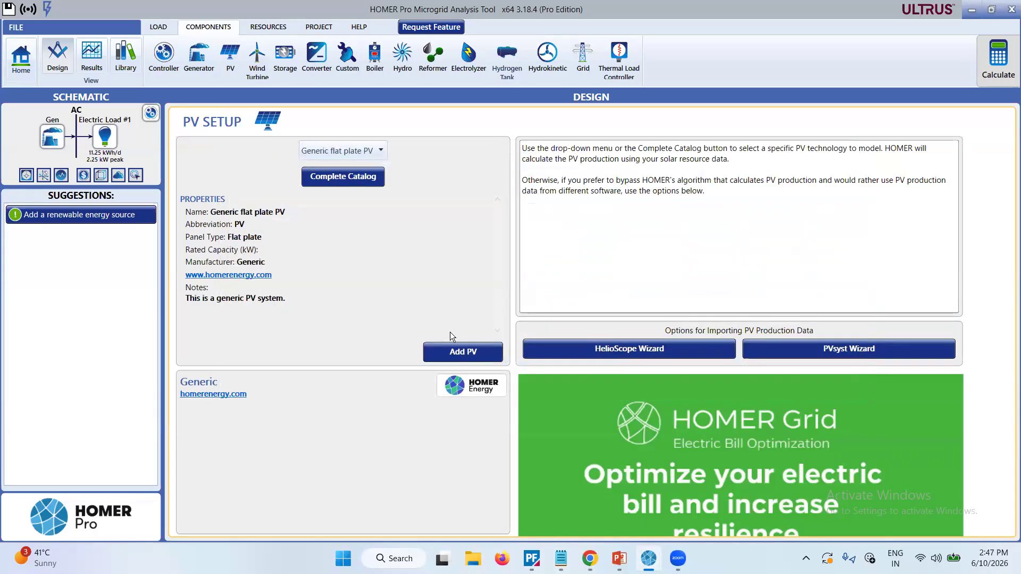
# Add the Generic flat plate PV to the system and check its cost table and cost curve, keeping the default costs.
pyautogui.click(450, 347)
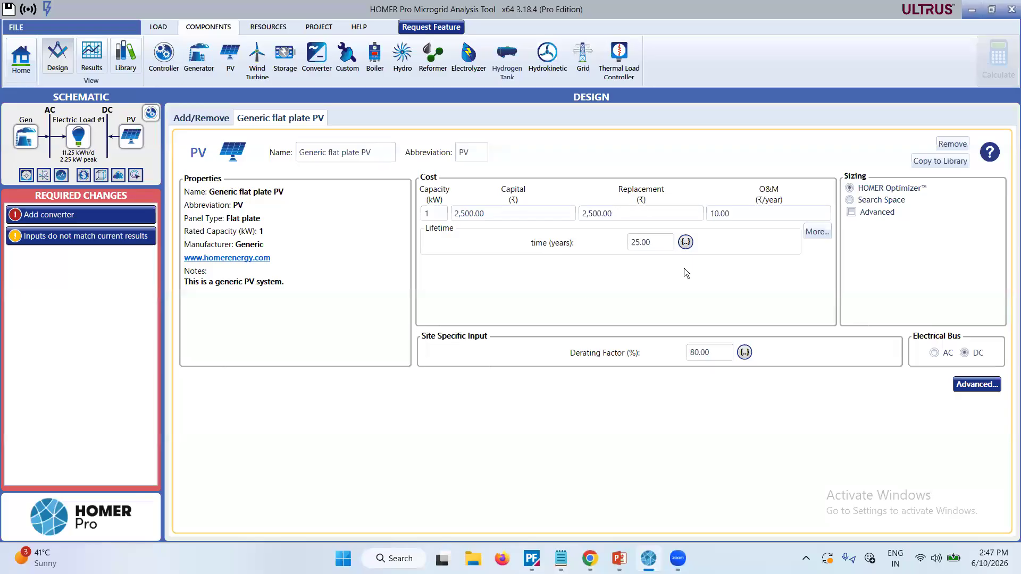
pyautogui.click(812, 233)
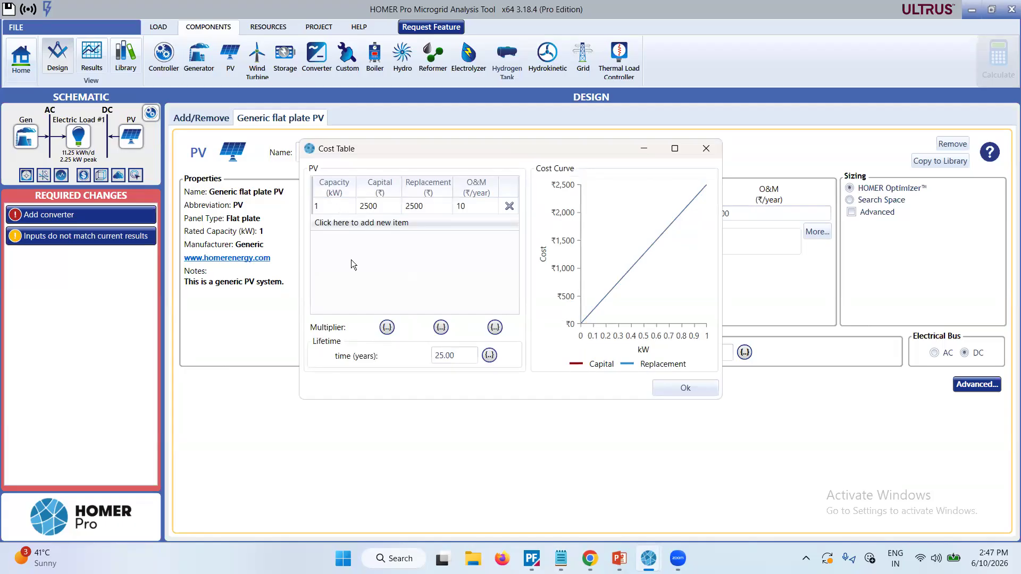
pyautogui.click(670, 385)
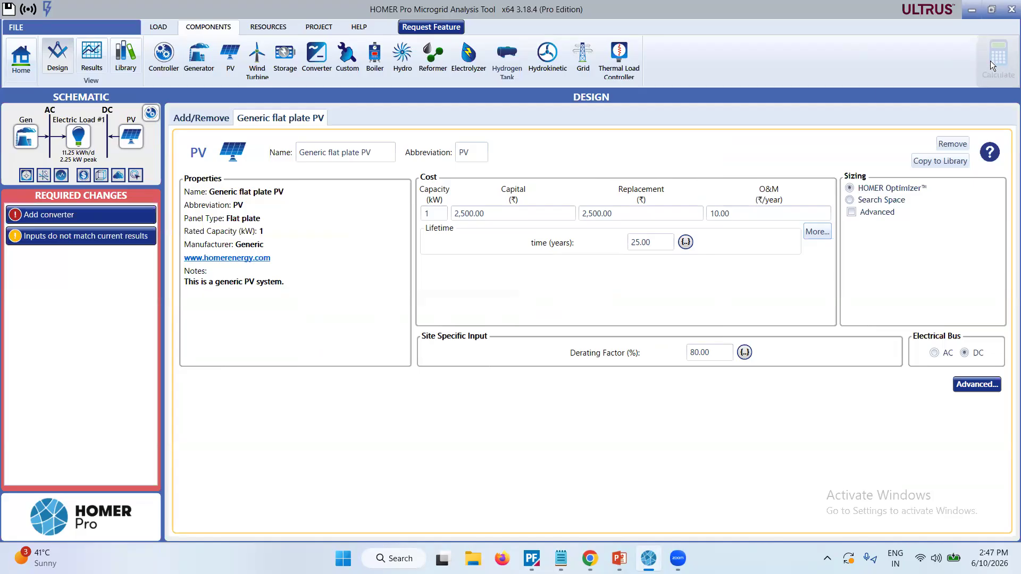
# Add the required converter and look through the selectable converter types, keeping System Converter.
pyautogui.click(84, 214)
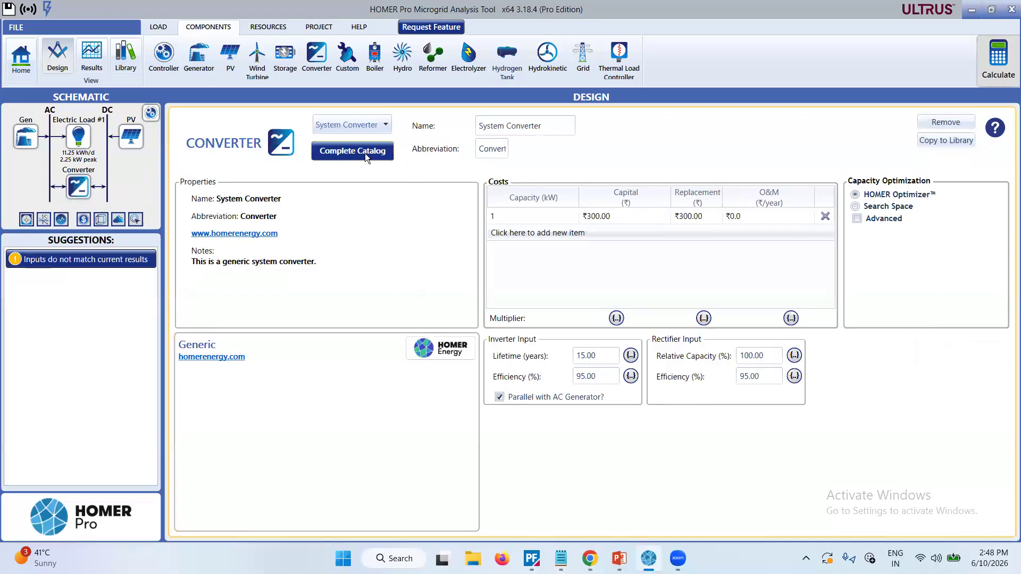
pyautogui.click(378, 123)
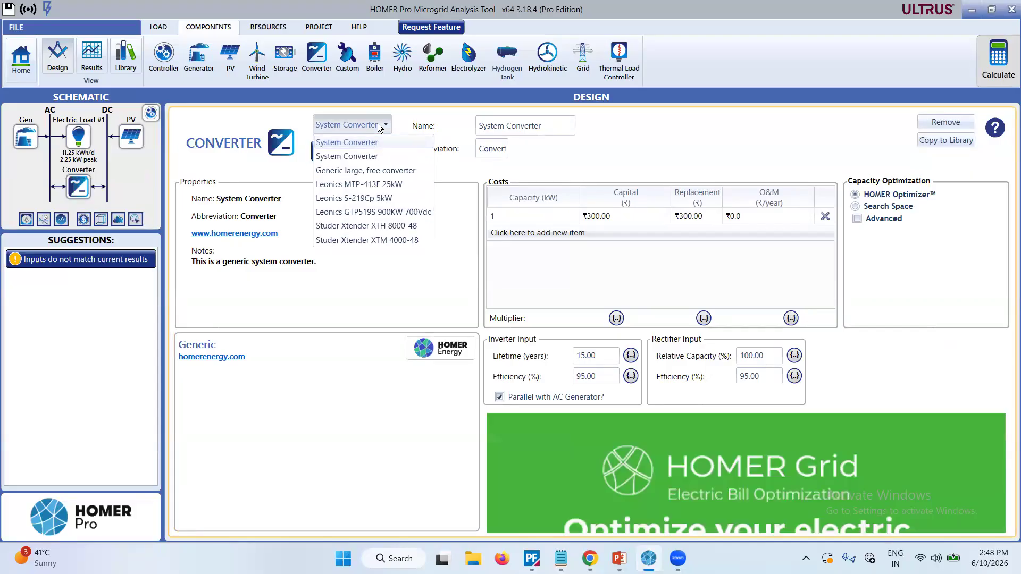
pyautogui.click(350, 291)
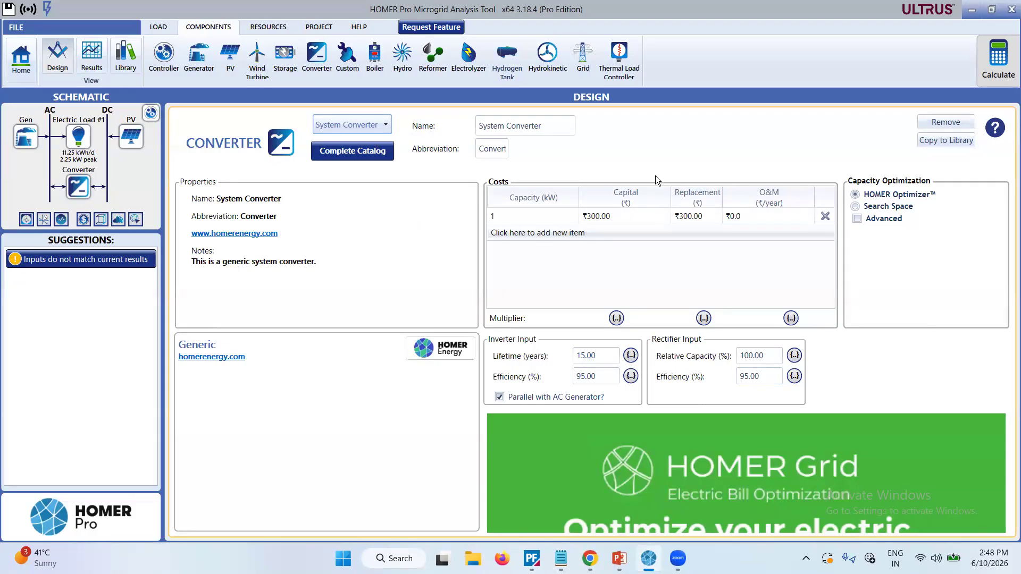
# Calculate the system with PV and converter, compare the architectures in the optimization results table, and return to the results summary.
pyautogui.click(996, 71)
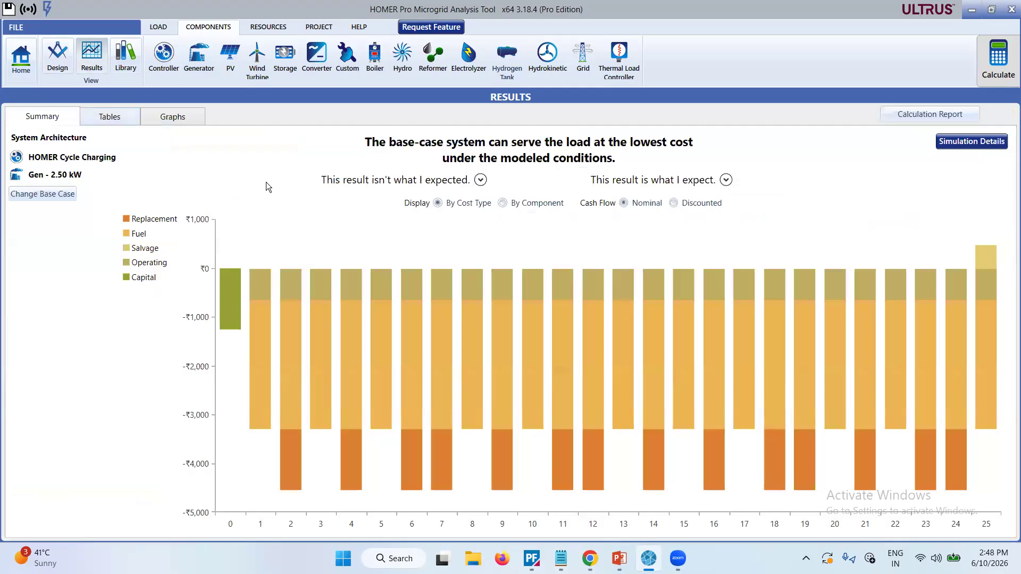
pyautogui.click(130, 122)
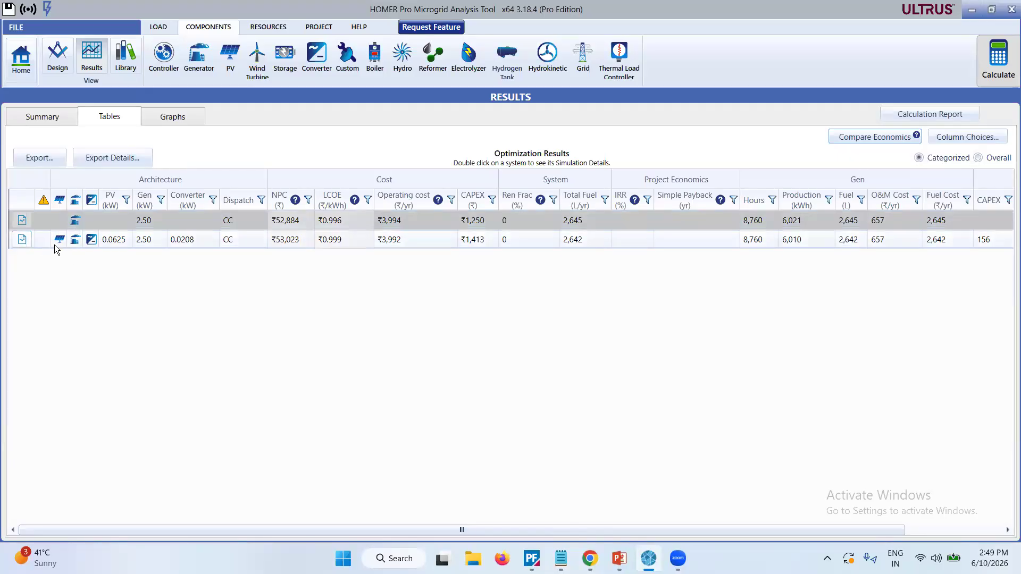
pyautogui.click(76, 224)
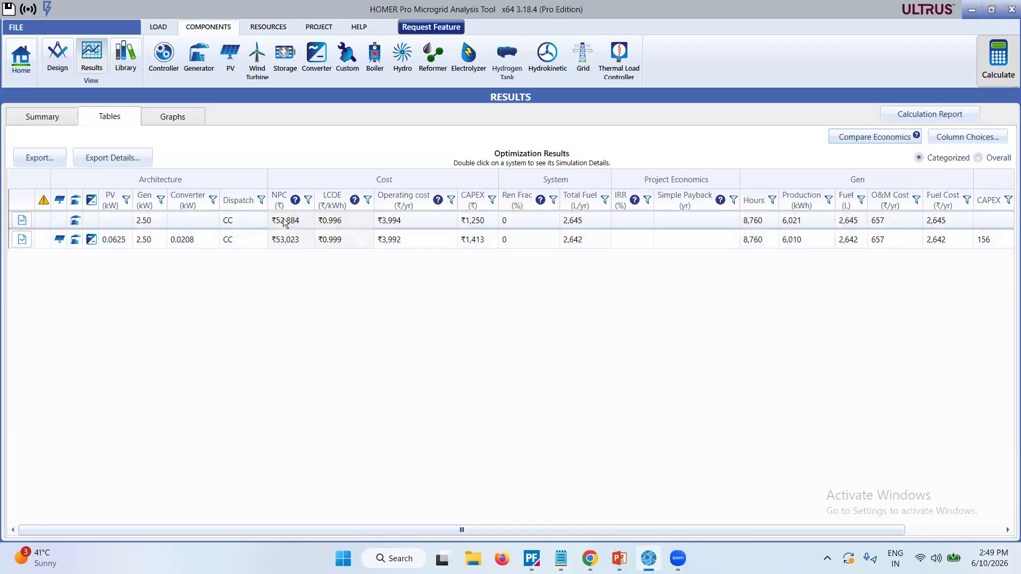
pyautogui.click(35, 121)
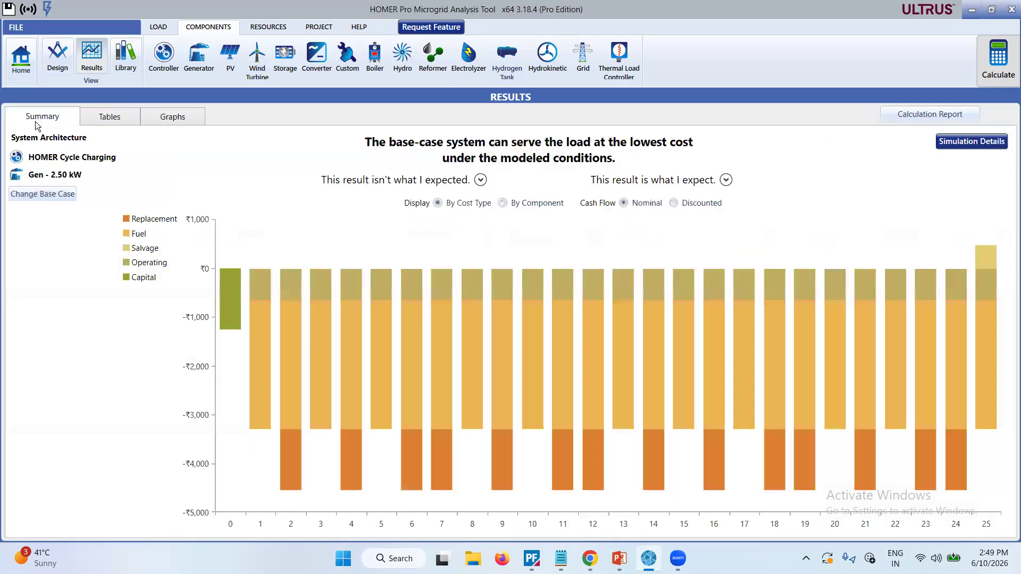
# Return to the design, look through the selectable storage types, and add Generic 1kWh Lead Acid storage to the system.
pyautogui.click(21, 59)
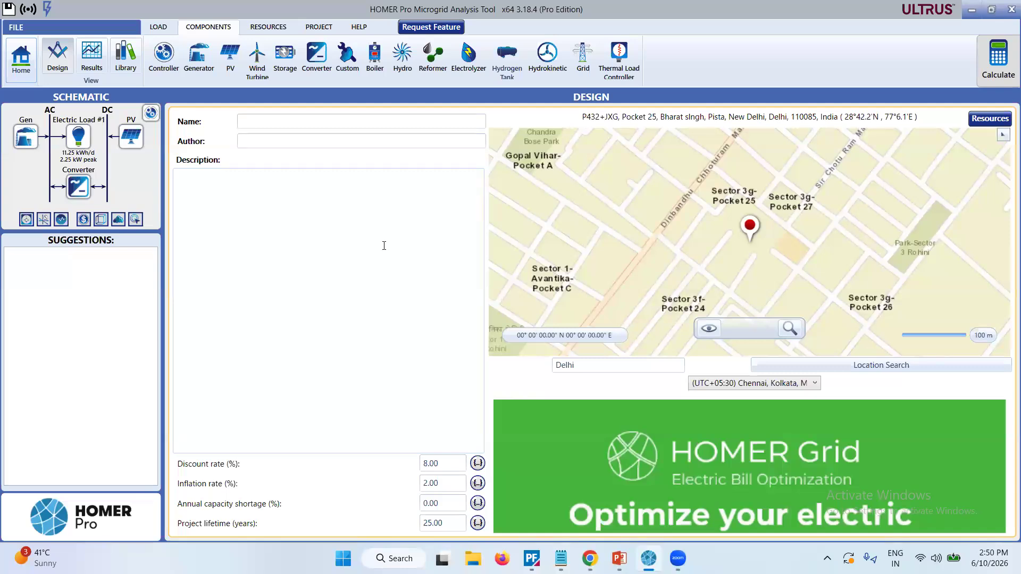
pyautogui.click(288, 60)
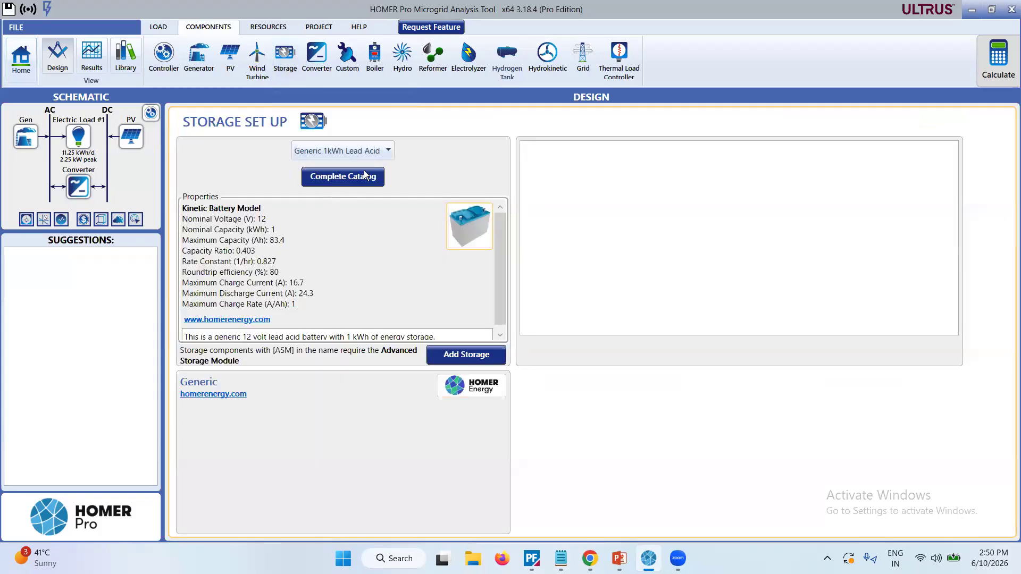
pyautogui.click(383, 156)
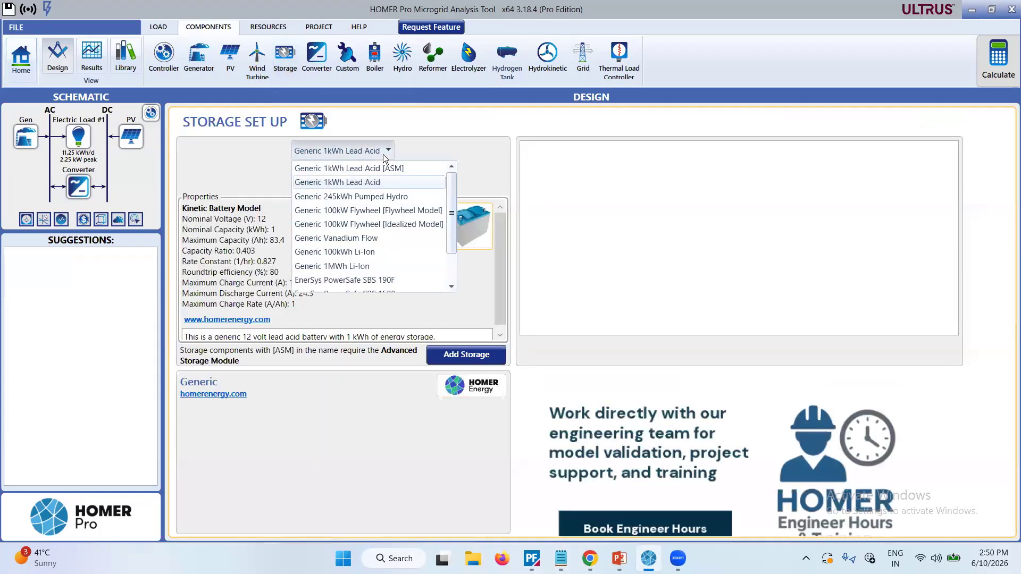
pyautogui.click(482, 158)
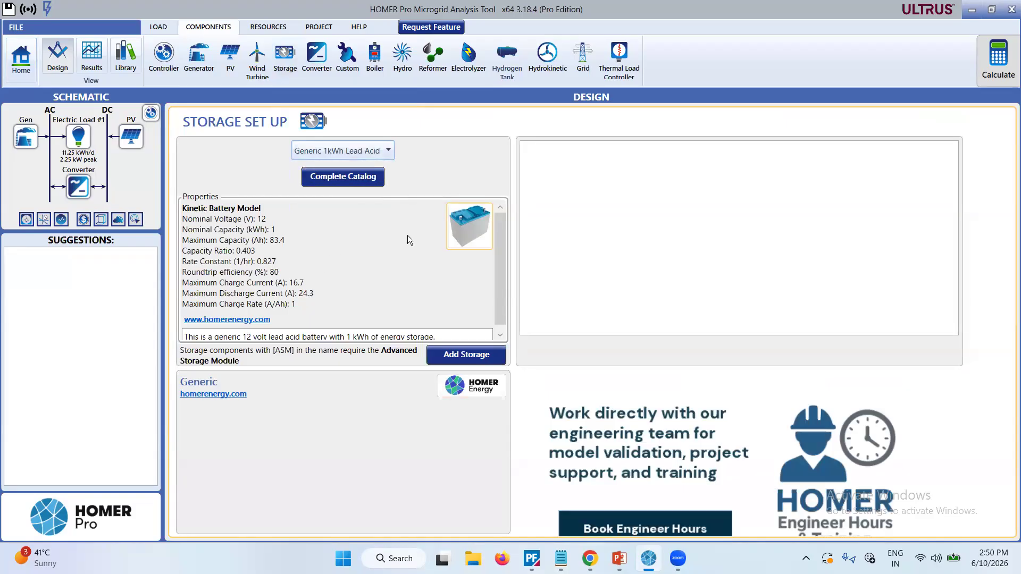
pyautogui.click(464, 359)
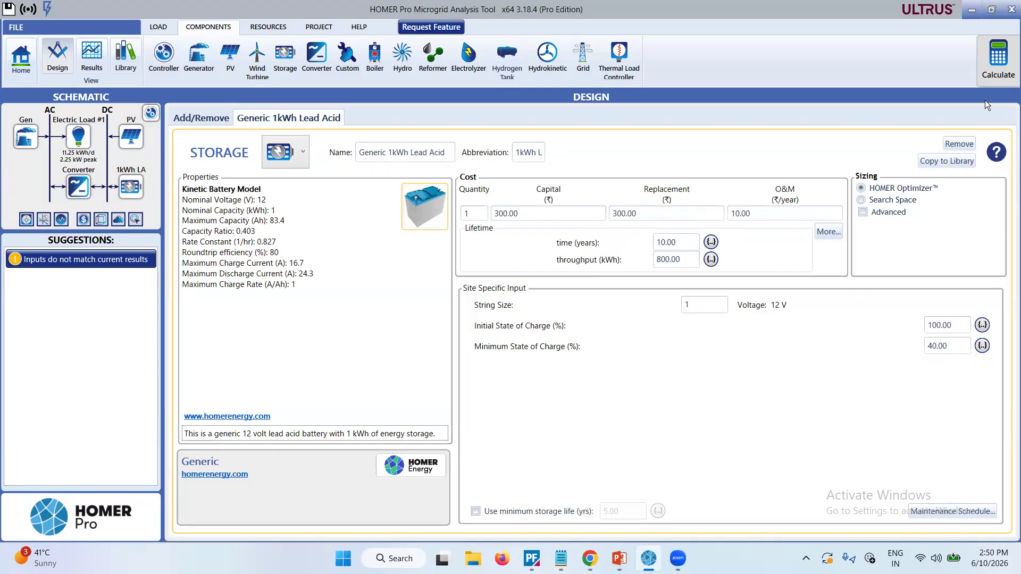
# Calculate the generator, PV, converter and battery system.
pyautogui.click(987, 72)
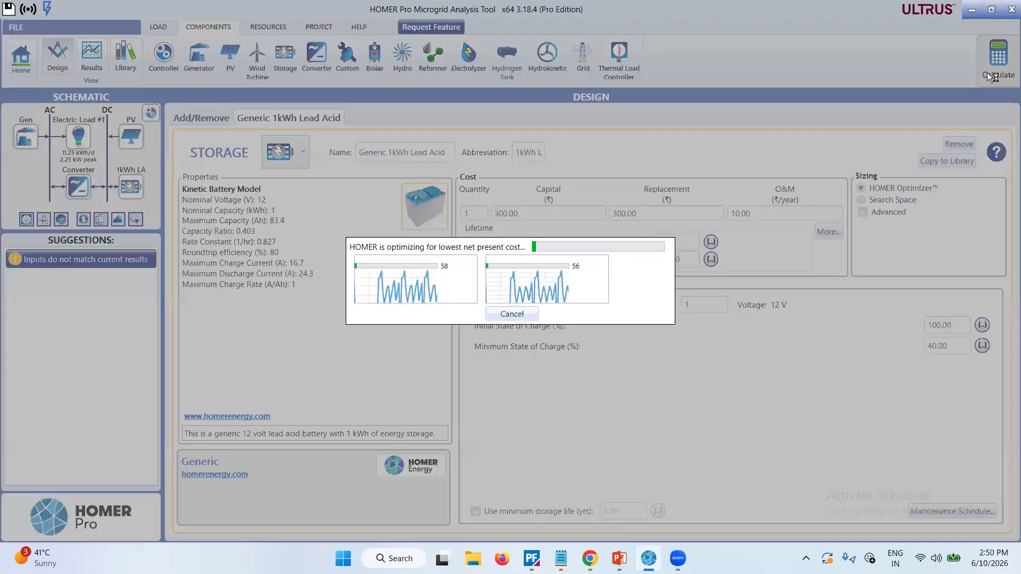
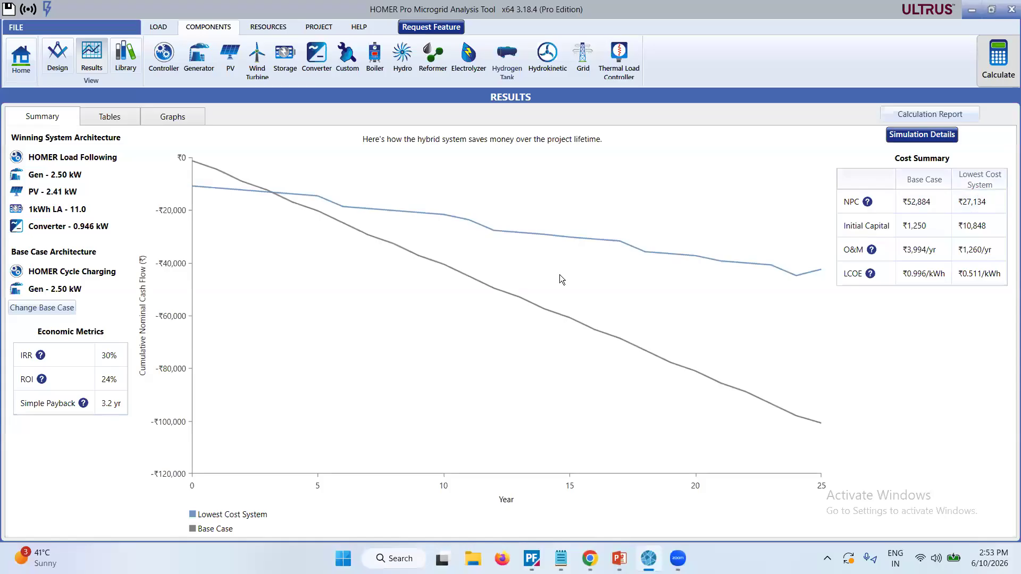
# Compare the battery system's architectures with the generator-only base case in the optimization results table, and return to the design.
pyautogui.click(98, 118)
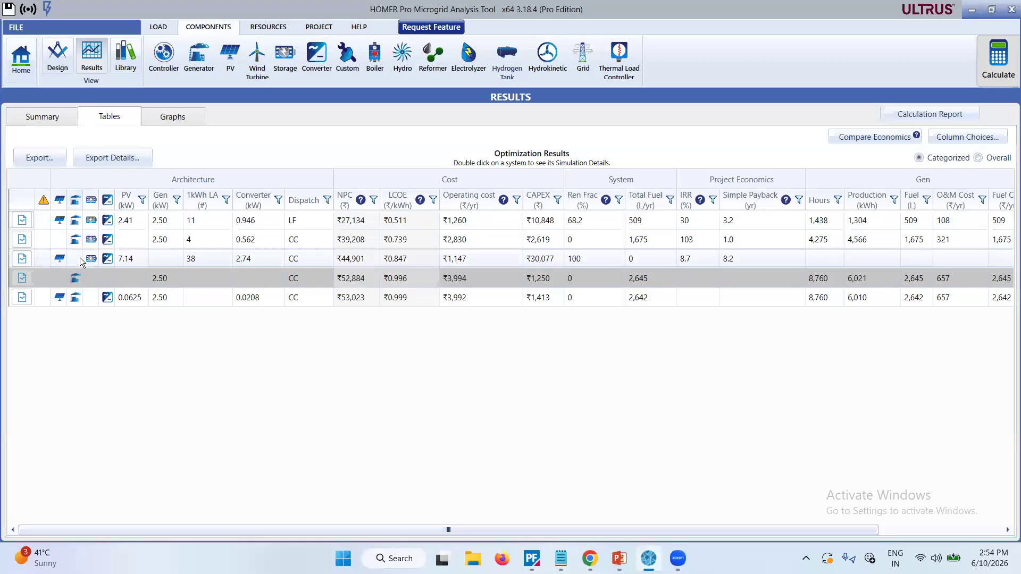
pyautogui.click(81, 277)
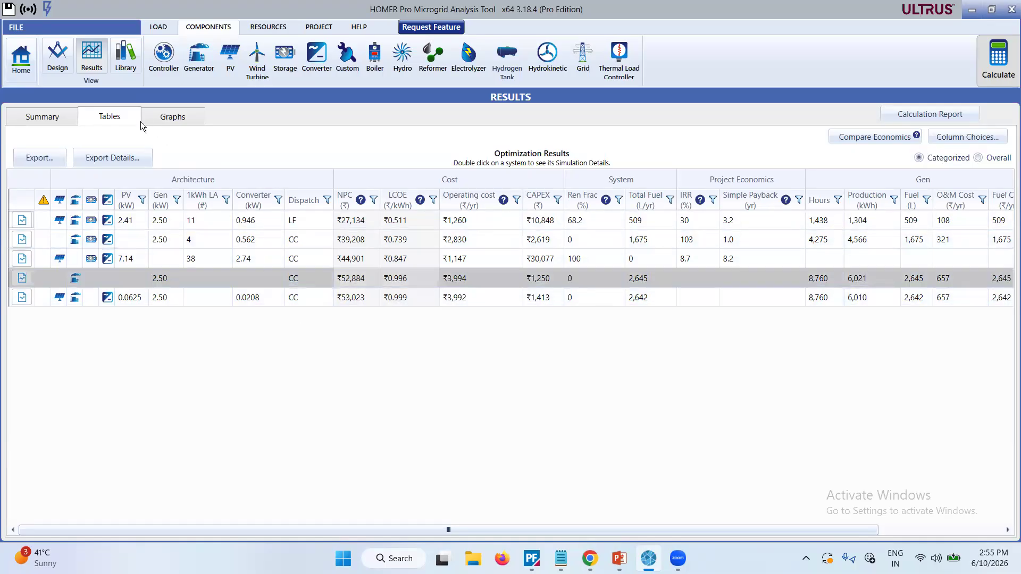
pyautogui.click(28, 61)
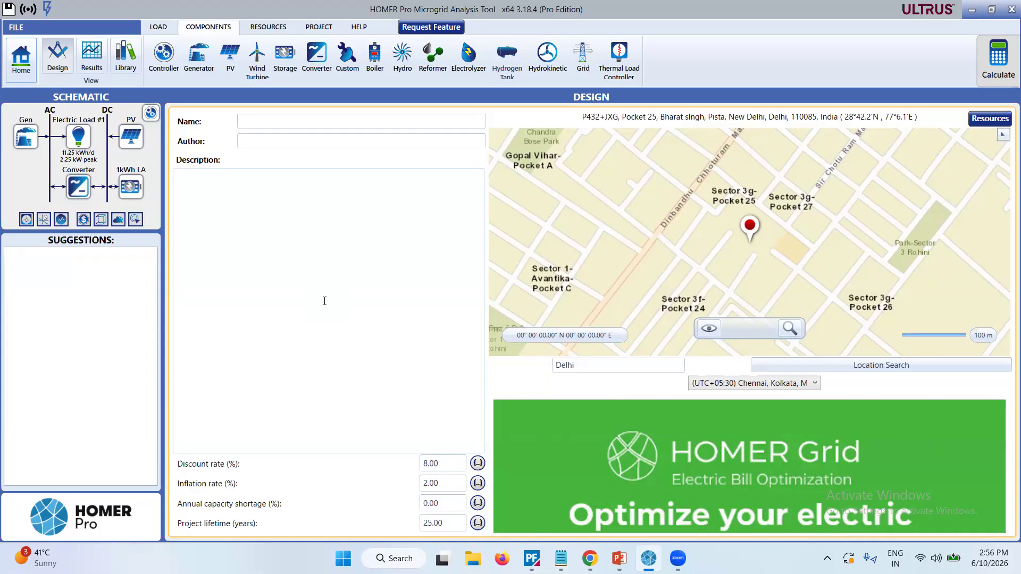
# Select the Generic 1 kW wind turbine, check the complete turbine catalog without choosing from it, and add the turbine to the system.
pyautogui.click(257, 60)
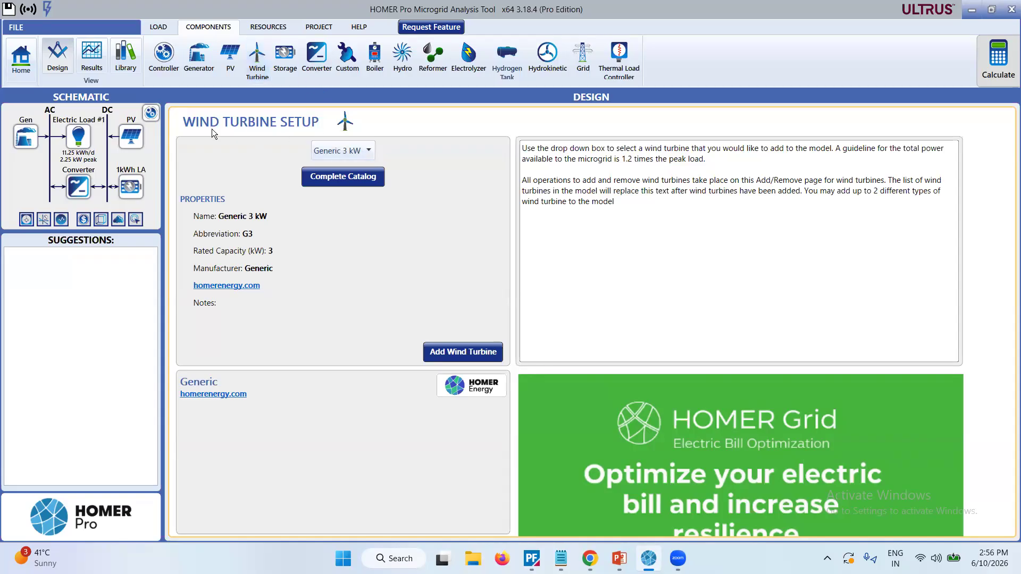
pyautogui.click(368, 152)
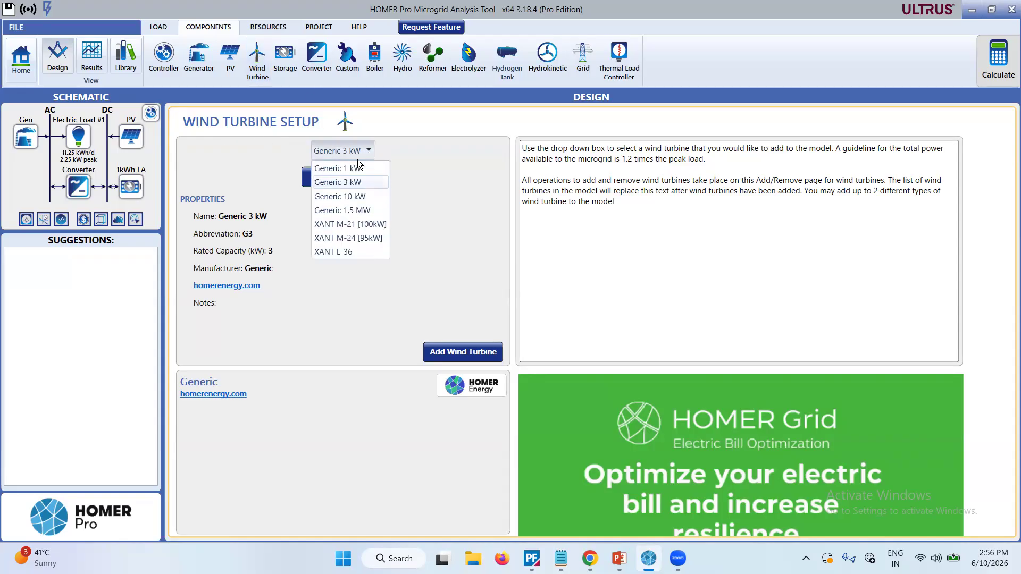
pyautogui.click(347, 169)
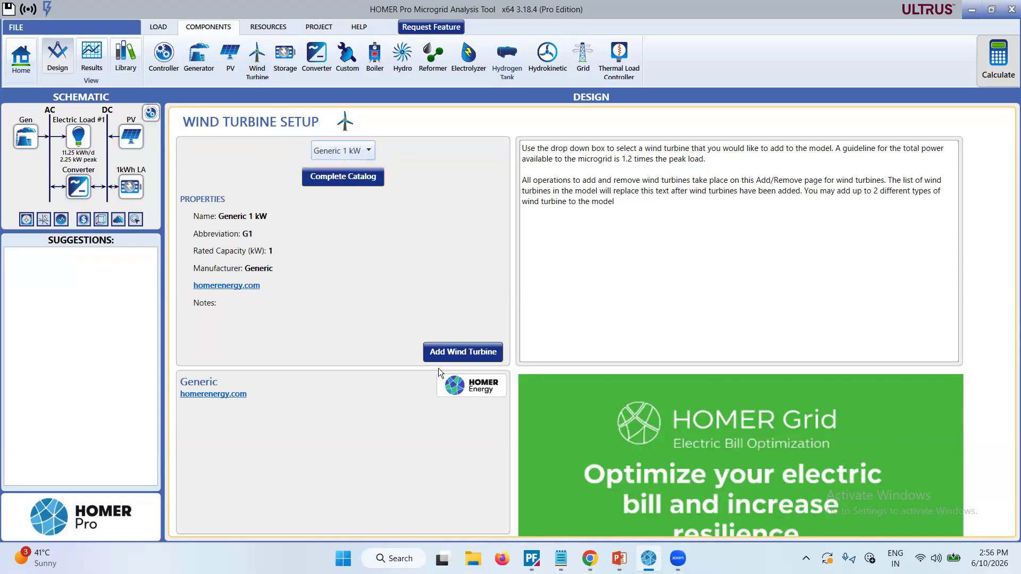
pyautogui.click(354, 180)
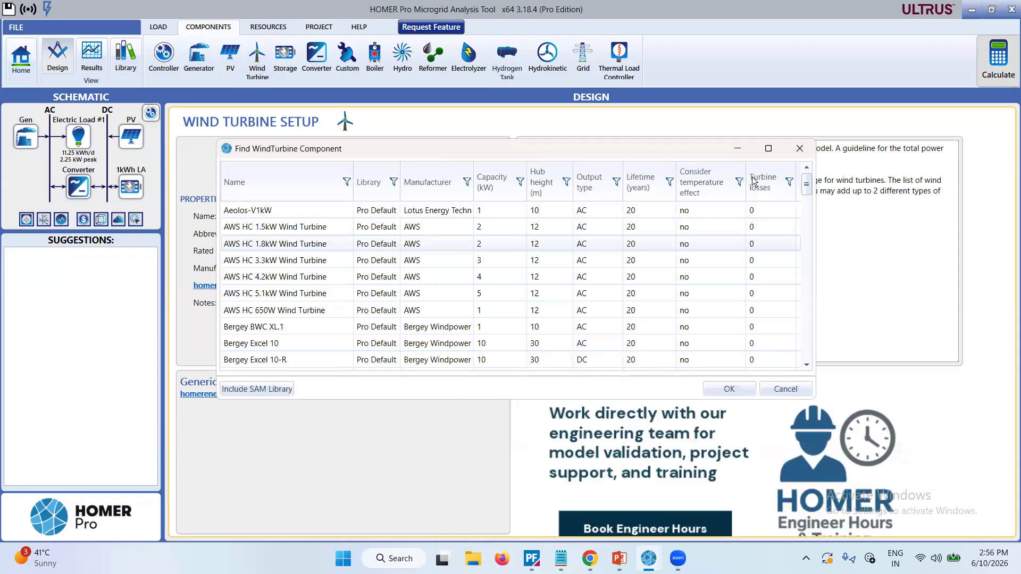
pyautogui.click(806, 147)
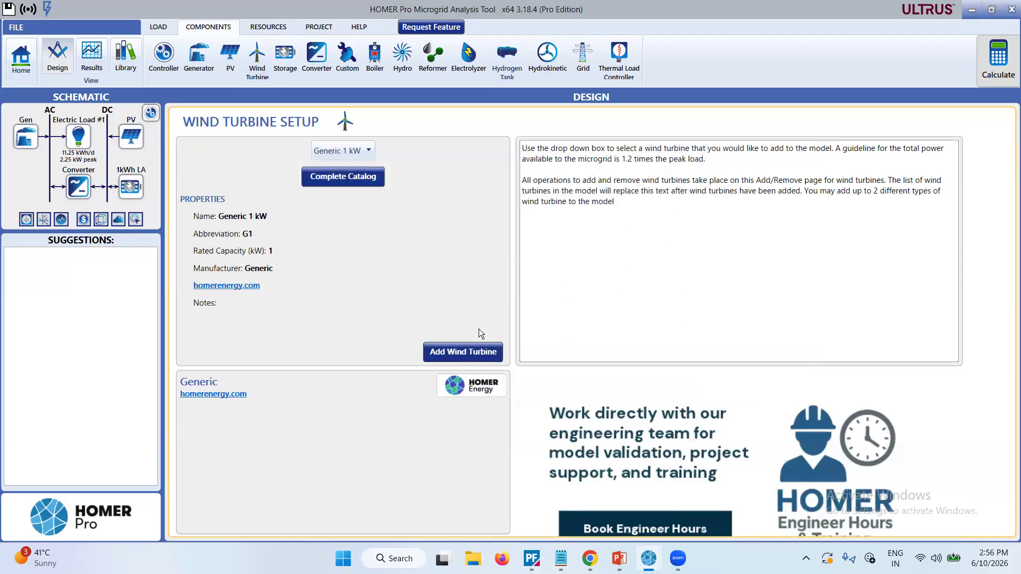
pyautogui.click(453, 352)
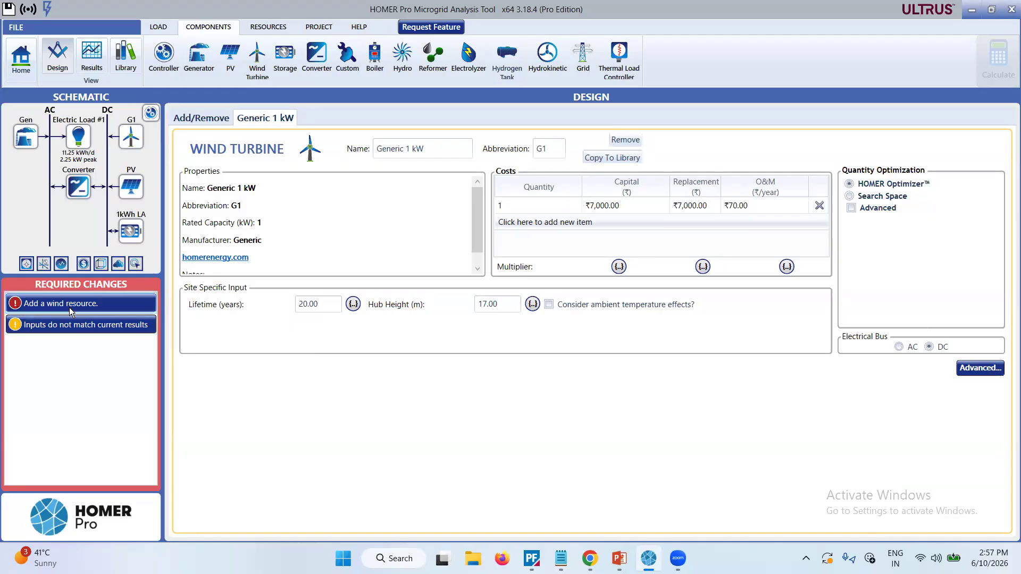
# Add the required wind resource by downloading the monthly average wind speeds for the site from the internet.
pyautogui.moveTo(69, 308)
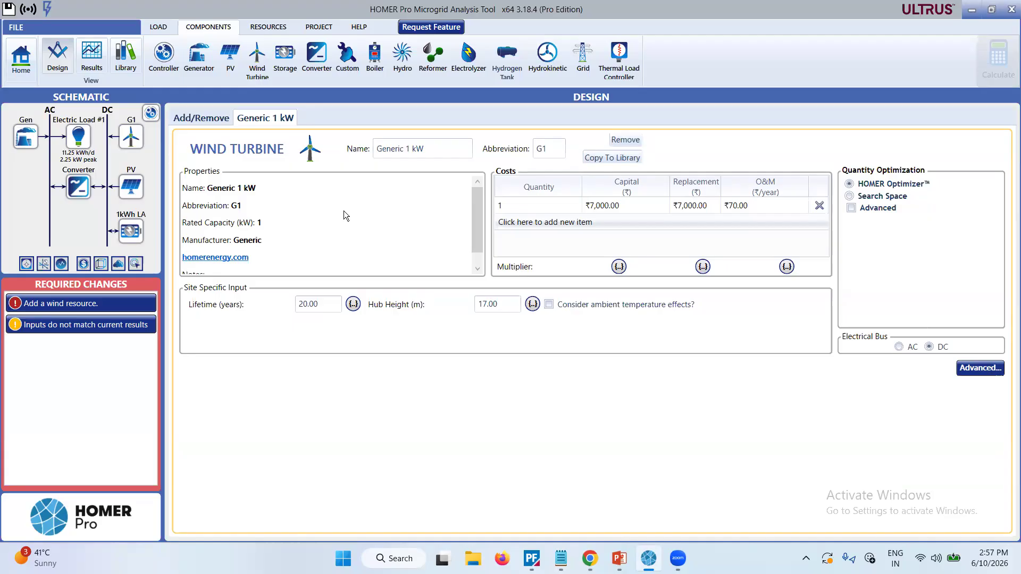
pyautogui.click(59, 307)
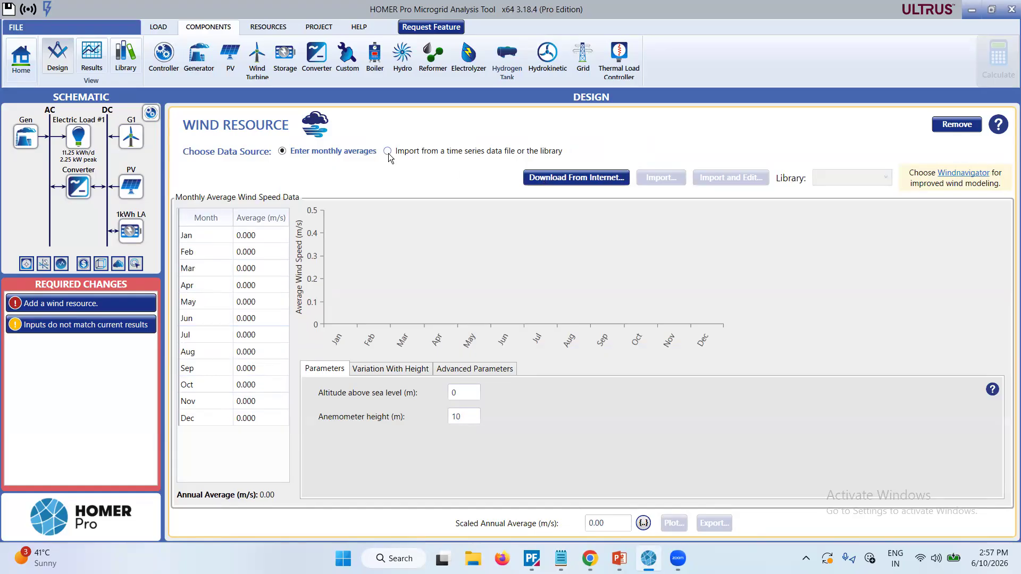
pyautogui.moveTo(574, 252)
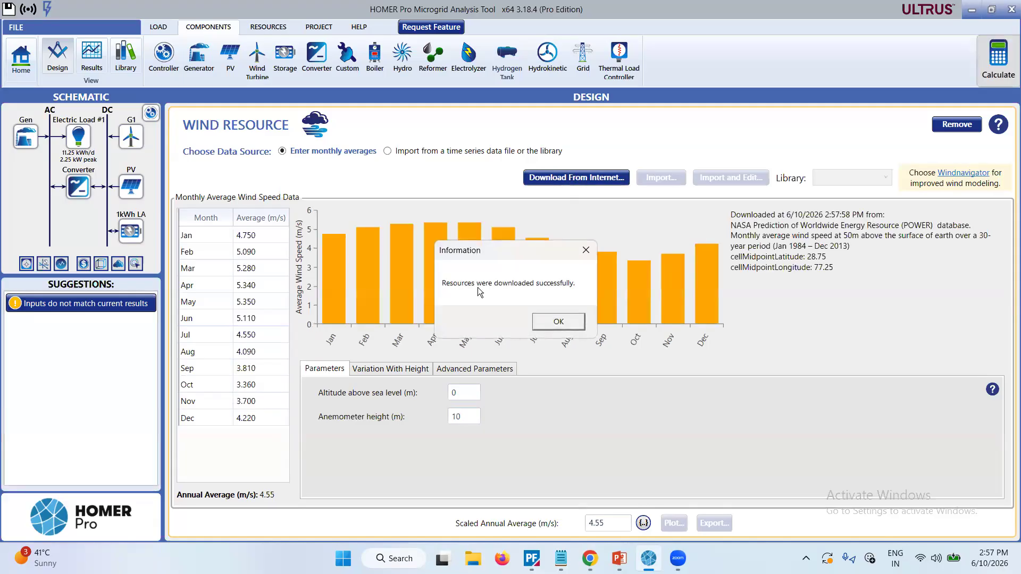
pyautogui.click(556, 324)
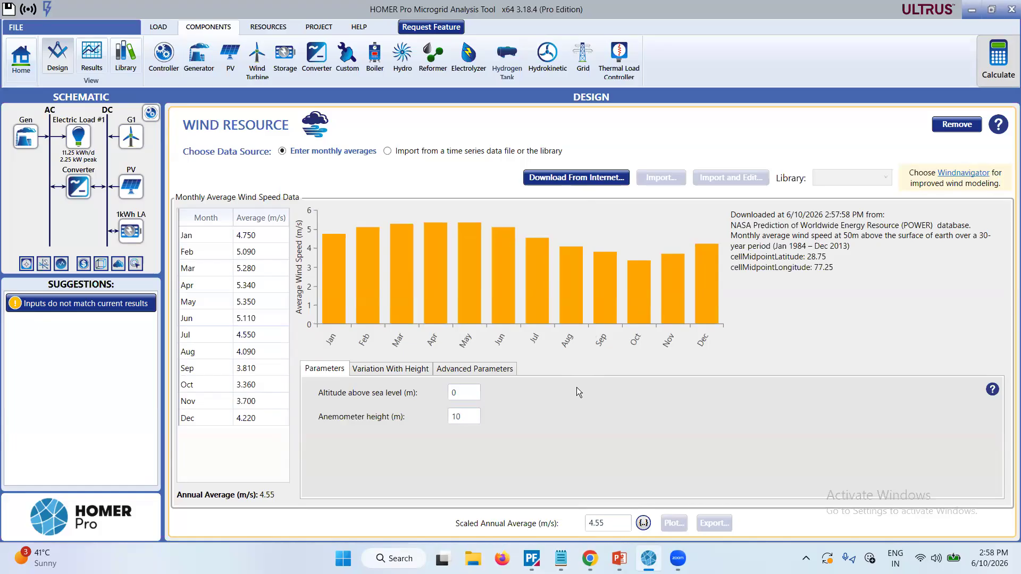
# Review the monthly wind speeds, the variation with height and the advanced parameters of the wind resource.
pyautogui.click(243, 237)
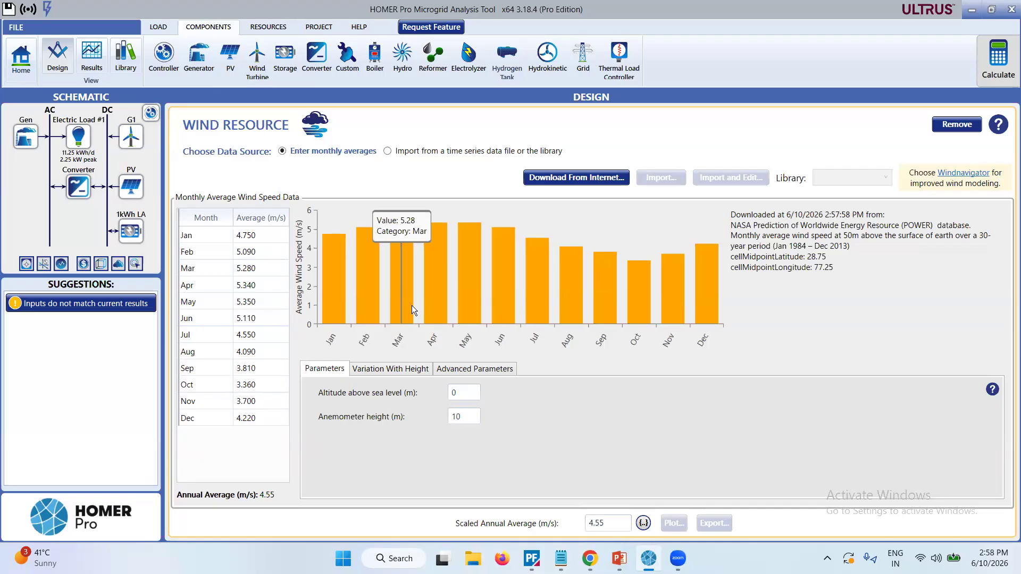
pyautogui.click(414, 371)
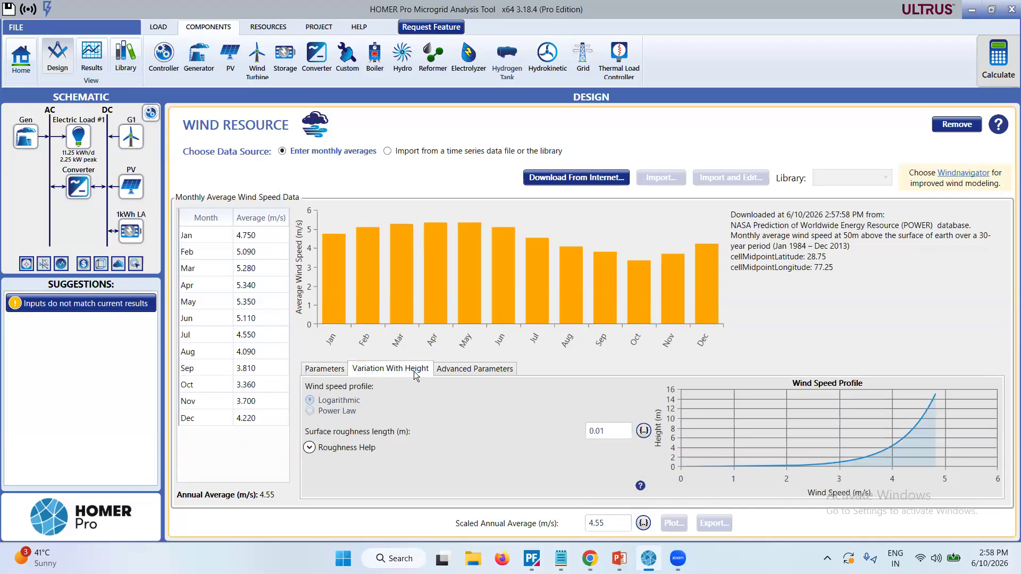
pyautogui.click(453, 371)
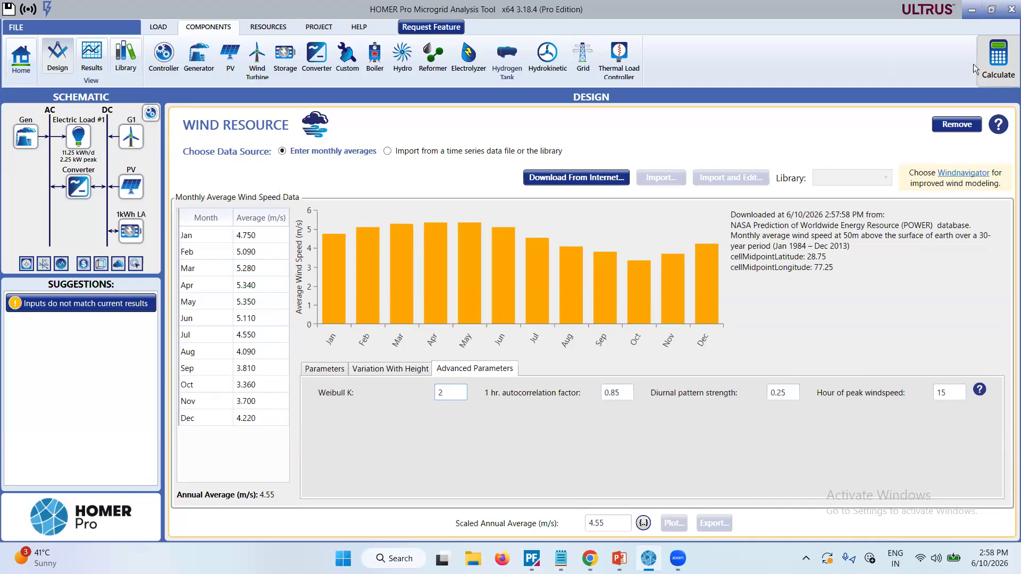
# Calculate the system with the wind turbine included, and compare the results summary with the categorized optimization table.
pyautogui.click(990, 61)
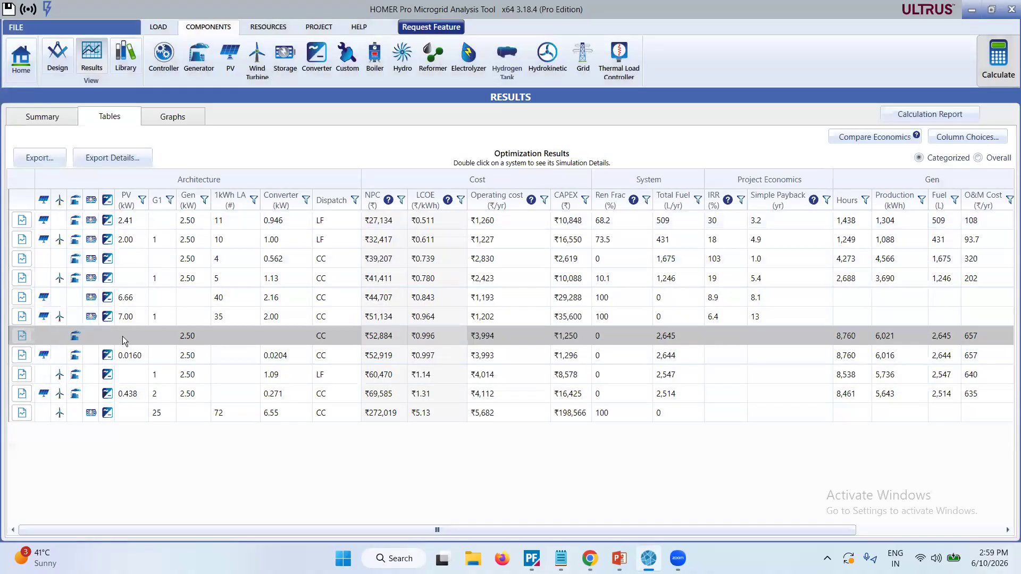
pyautogui.click(34, 120)
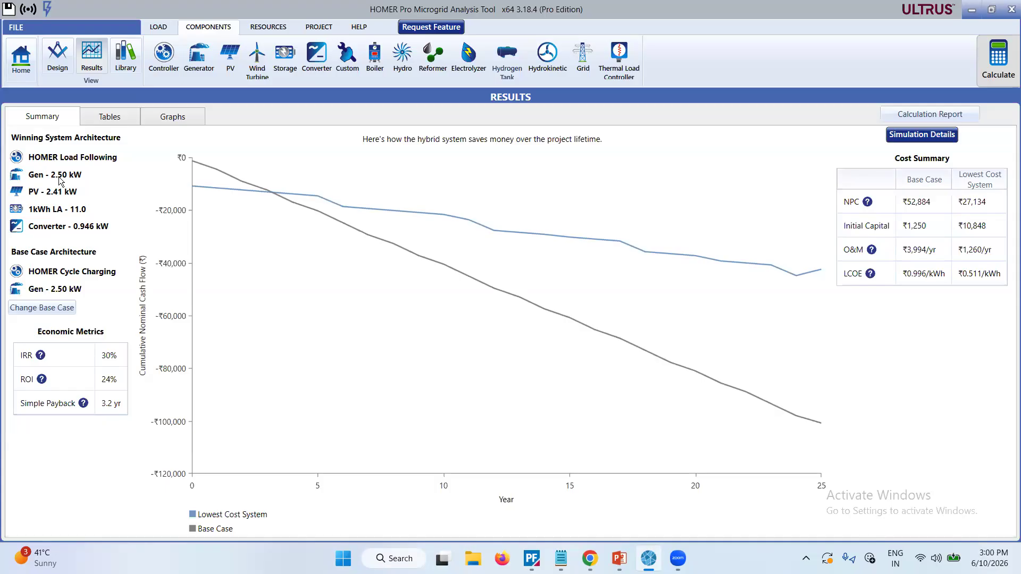
pyautogui.click(100, 118)
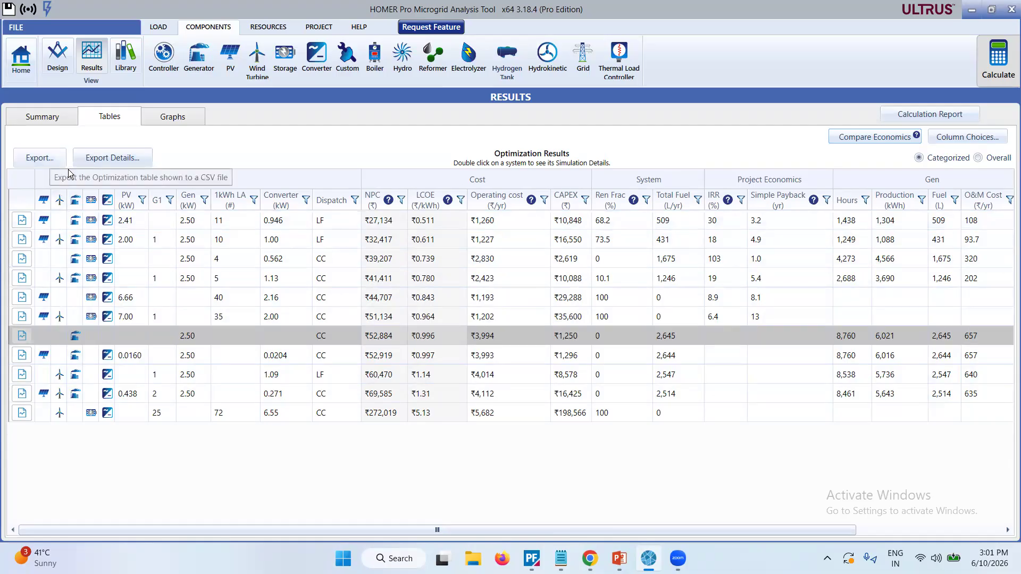
# Switch the optimization results to the overall listing, look through the simulated systems, and return to the results summary.
pyautogui.click(979, 158)
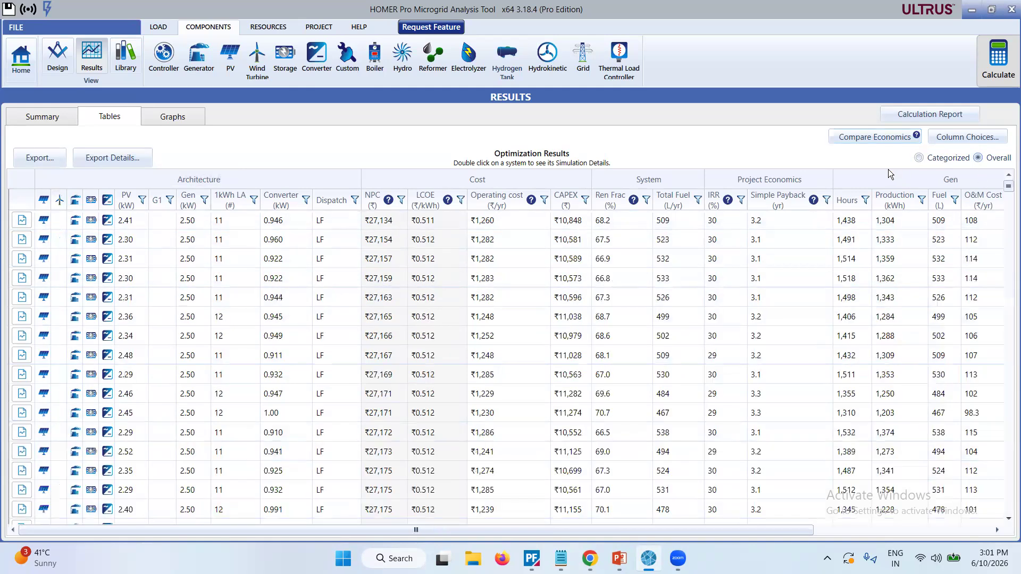
pyautogui.scroll(-6, 629, 372)
pyautogui.scroll(-9, 629, 372)
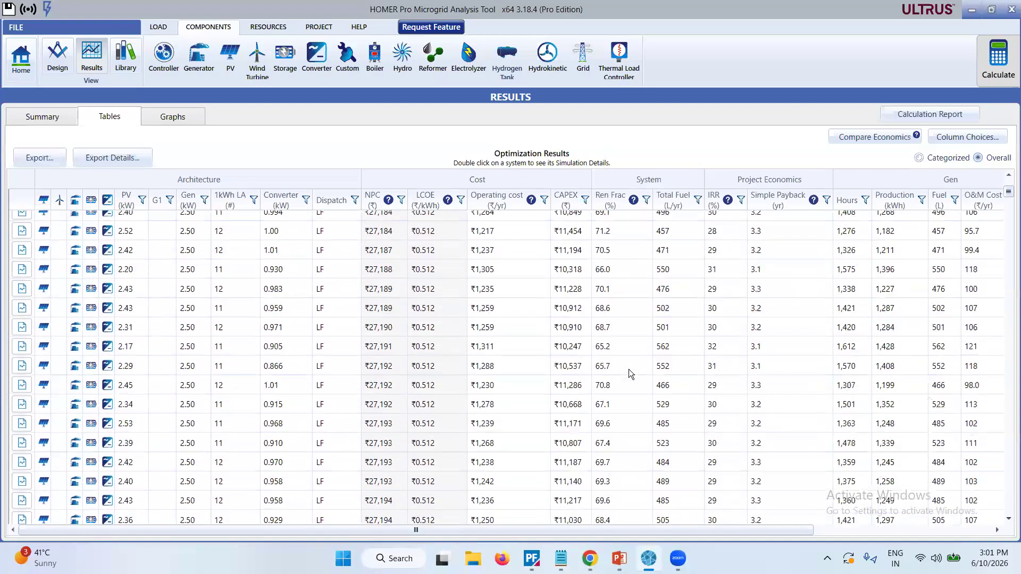
pyautogui.scroll(-9, 629, 369)
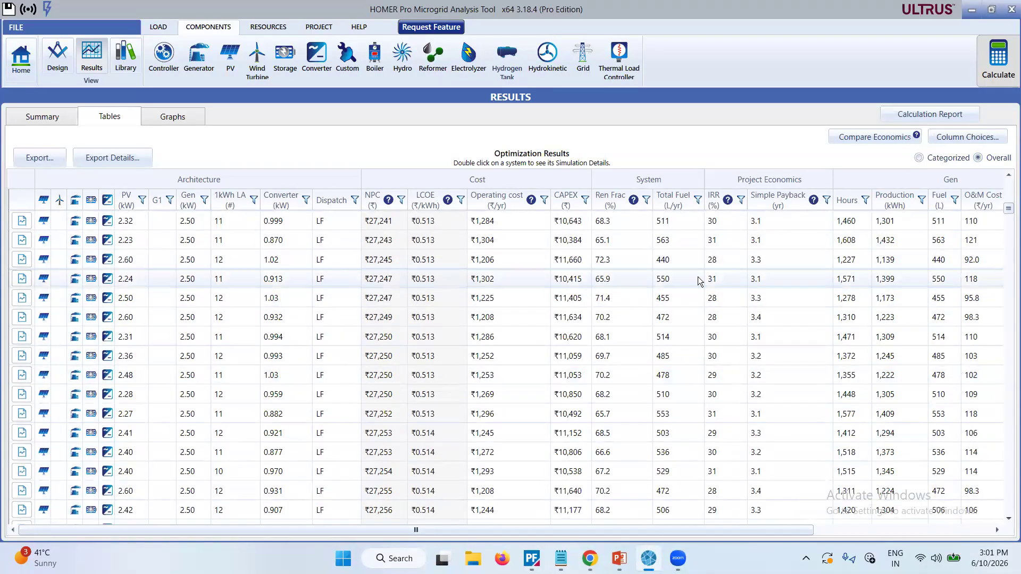
pyautogui.scroll(-10, 141, 498)
pyautogui.scroll(-10, 140, 495)
pyautogui.scroll(-5, 140, 494)
pyautogui.scroll(10, 140, 494)
pyautogui.click(32, 116)
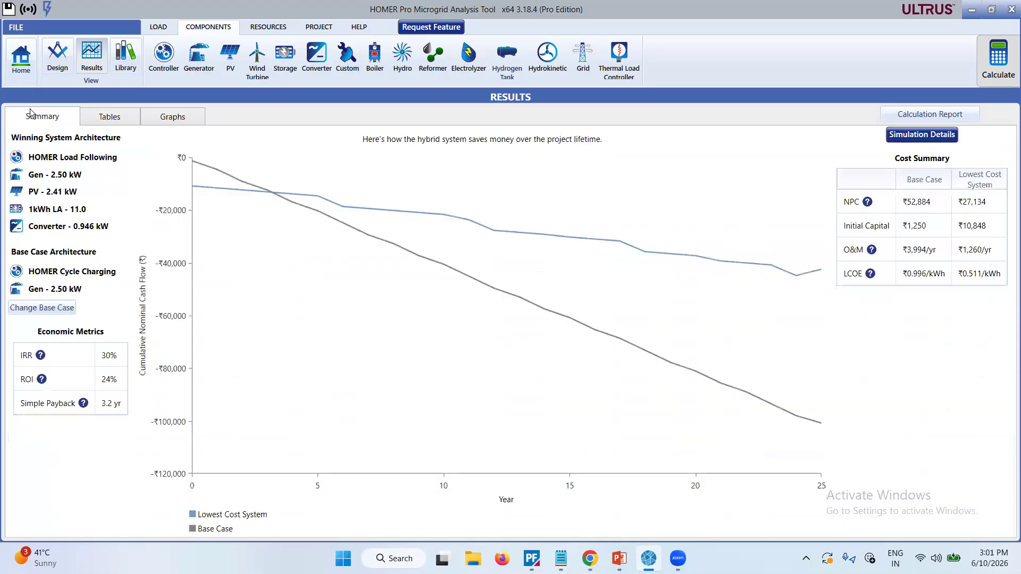
# Open the lowest cost system's simulation details in a maximized window and examine the net present cost of each component.
pyautogui.click(926, 137)
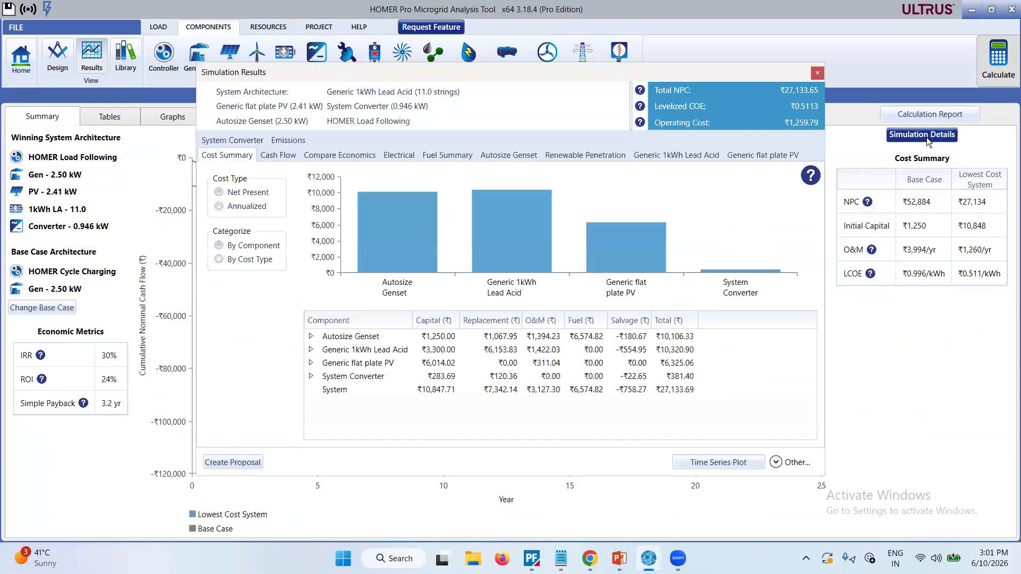
pyautogui.doubleClick(694, 77)
pyautogui.moveTo(231, 157)
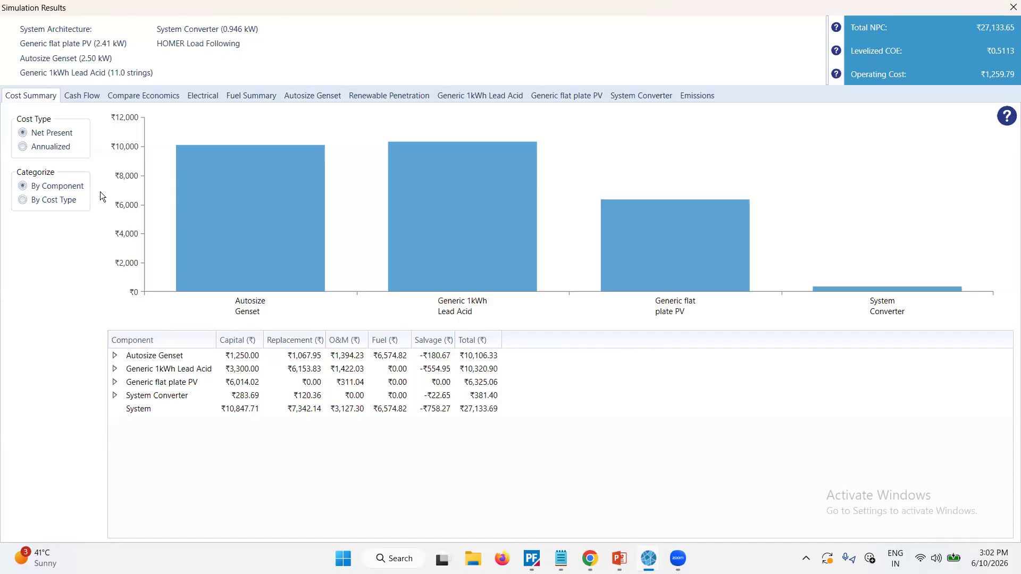
pyautogui.moveTo(258, 188)
pyautogui.moveTo(670, 251)
pyautogui.moveTo(870, 295)
pyautogui.click(131, 358)
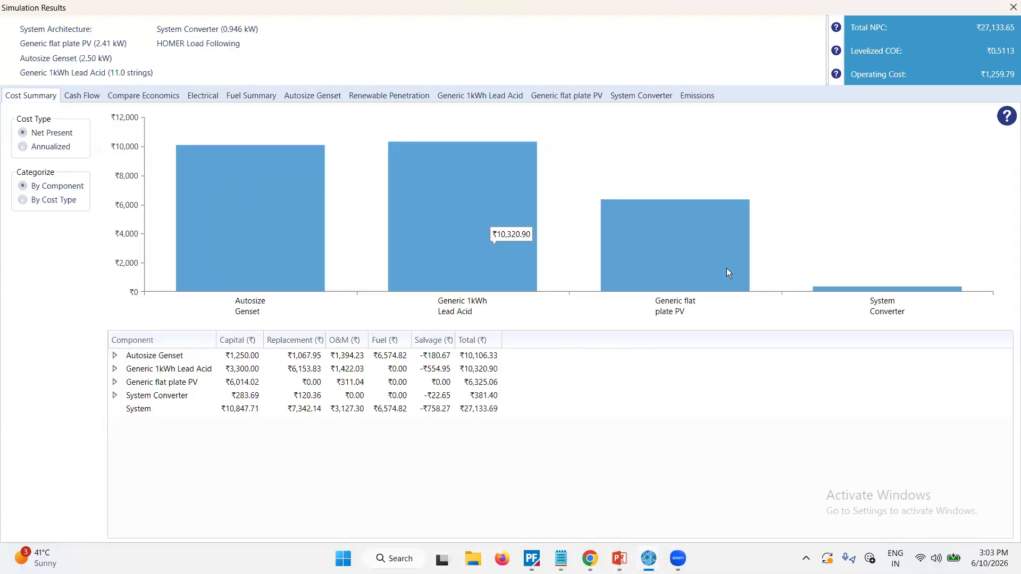
pyautogui.moveTo(736, 270)
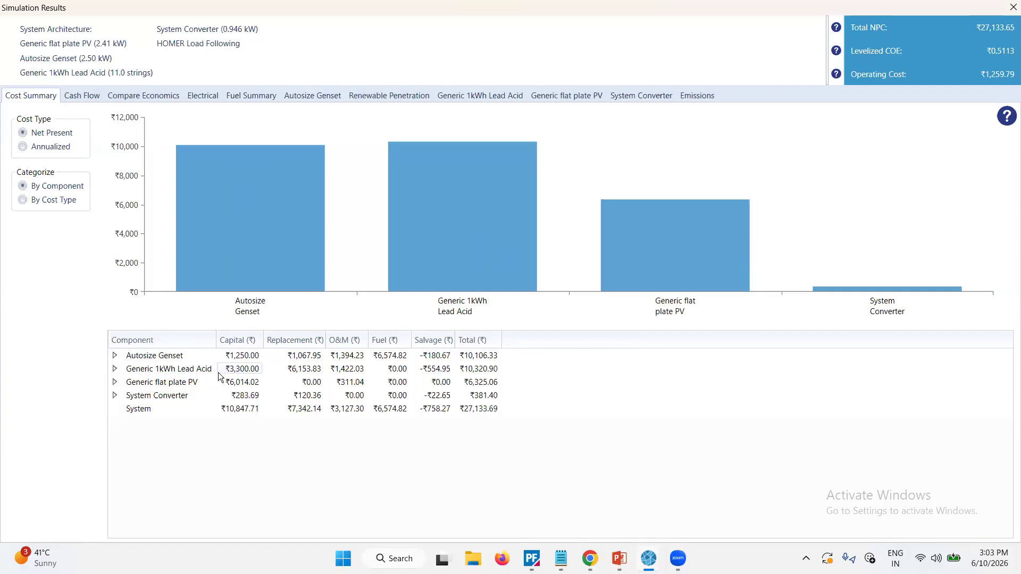
pyautogui.click(260, 366)
# Examine the yearly nominal cash flow by cost type, and compare the economics of the proposed system with the base system.
pyautogui.click(83, 94)
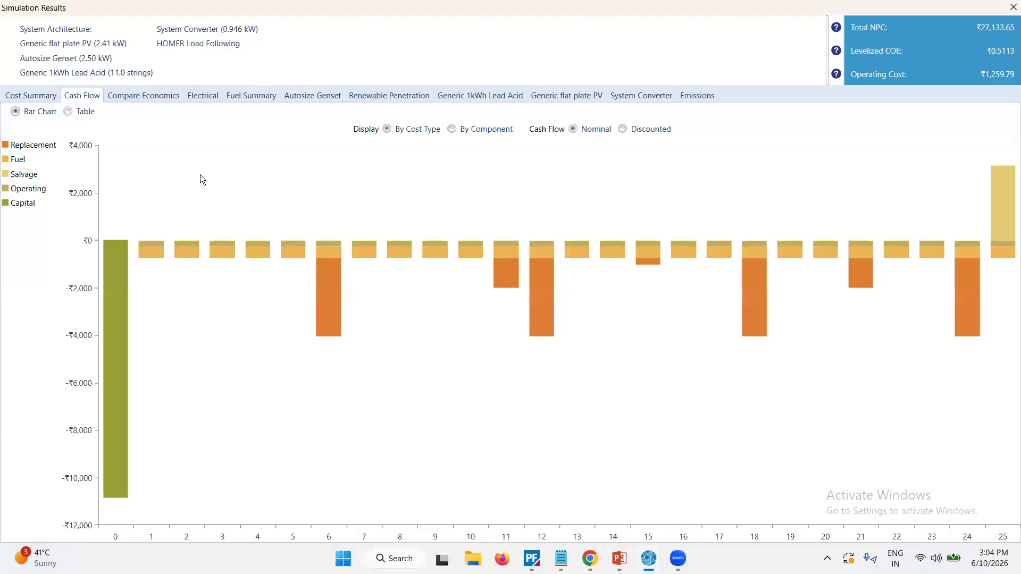
pyautogui.moveTo(127, 439)
pyautogui.moveTo(1010, 186)
pyautogui.click(133, 92)
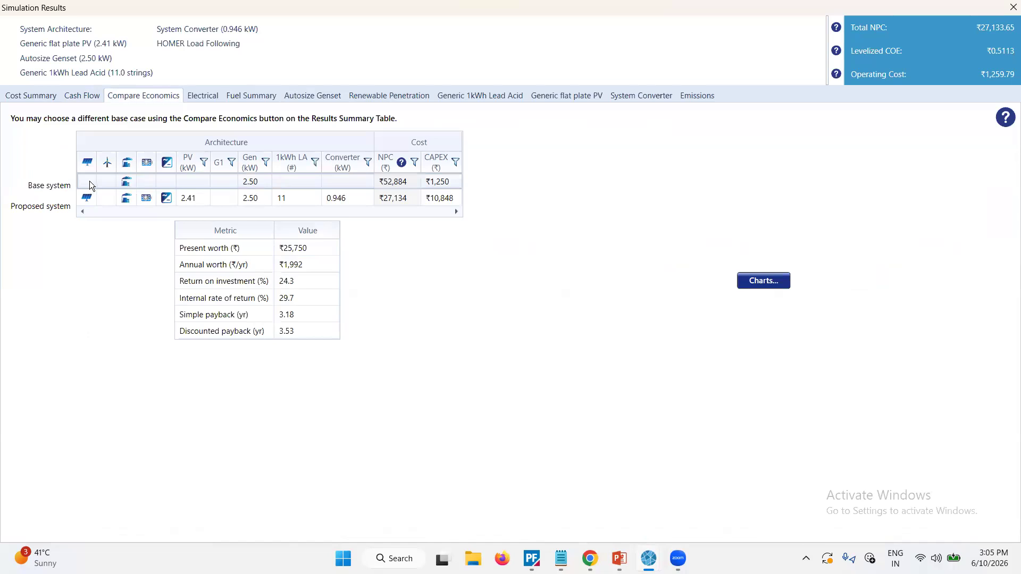
pyautogui.click(132, 187)
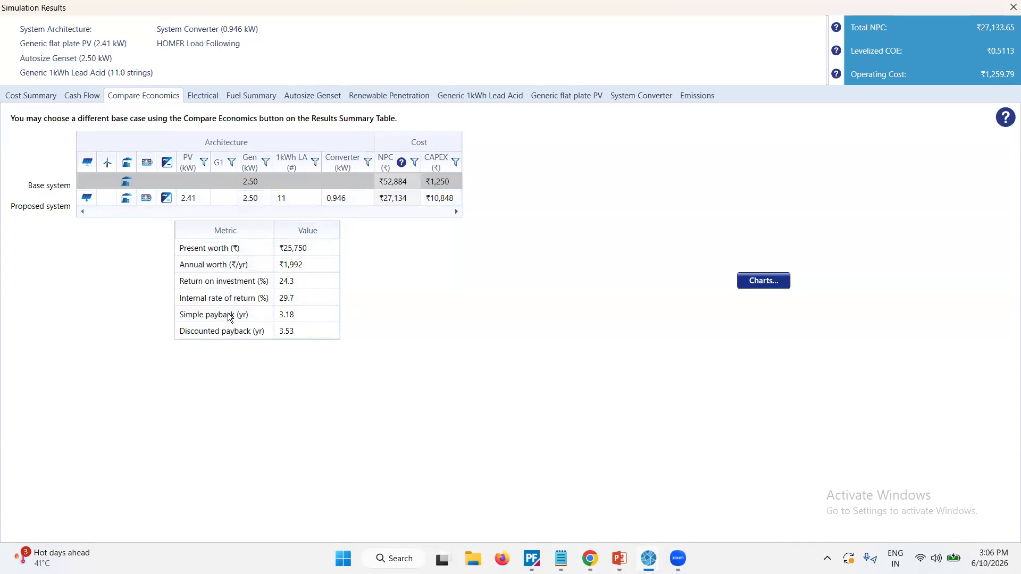
# Examine the electrical production, consumption and excess electricity, and compare the PV and generator shares for January.
pyautogui.click(213, 99)
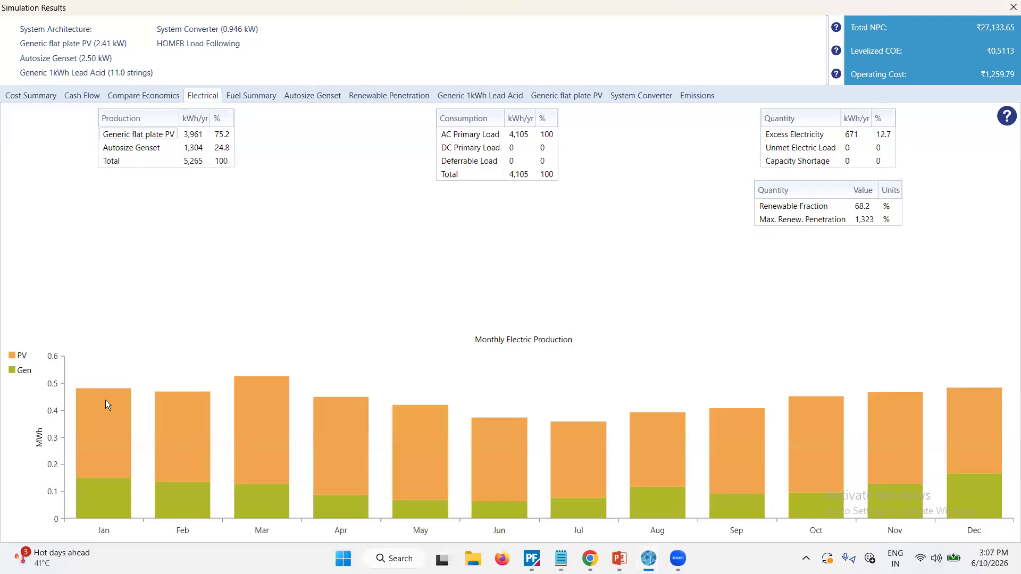
pyautogui.moveTo(102, 408)
pyautogui.moveTo(104, 439)
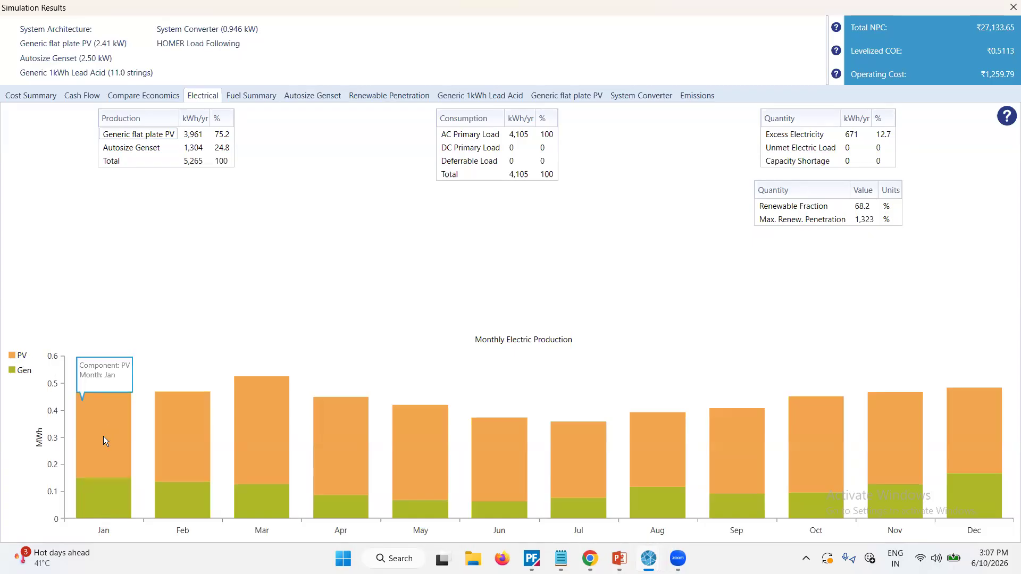
pyautogui.moveTo(109, 502)
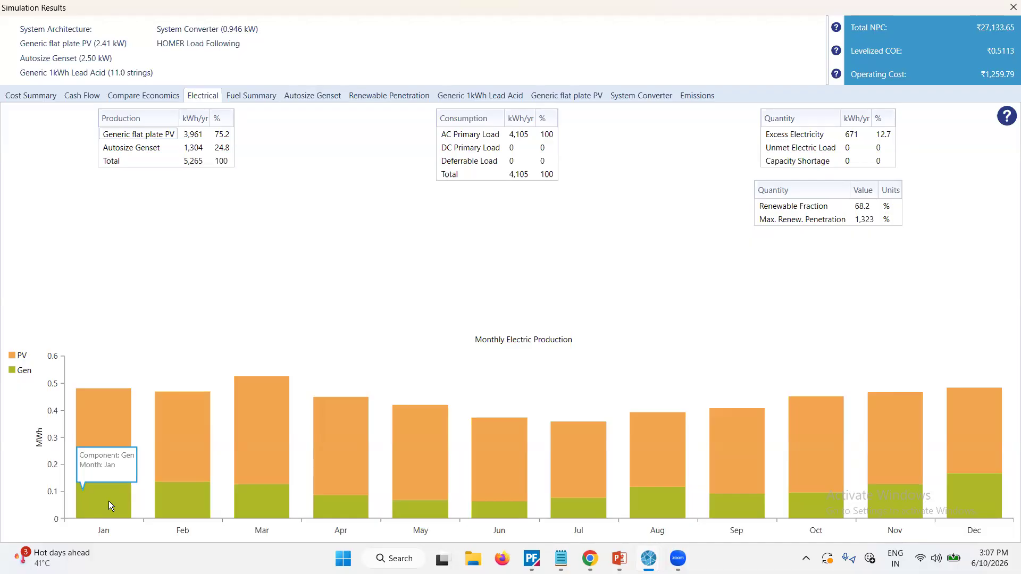
# Examine the diesel fuel summary, including the fuel consumption map and the total and average fuel quantities.
pyautogui.click(265, 94)
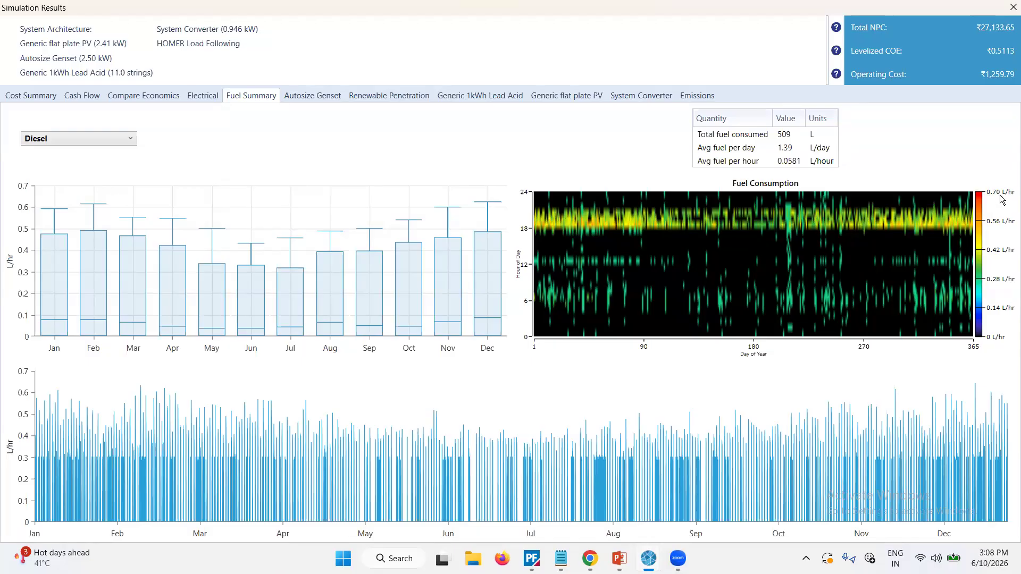
pyautogui.moveTo(695, 236)
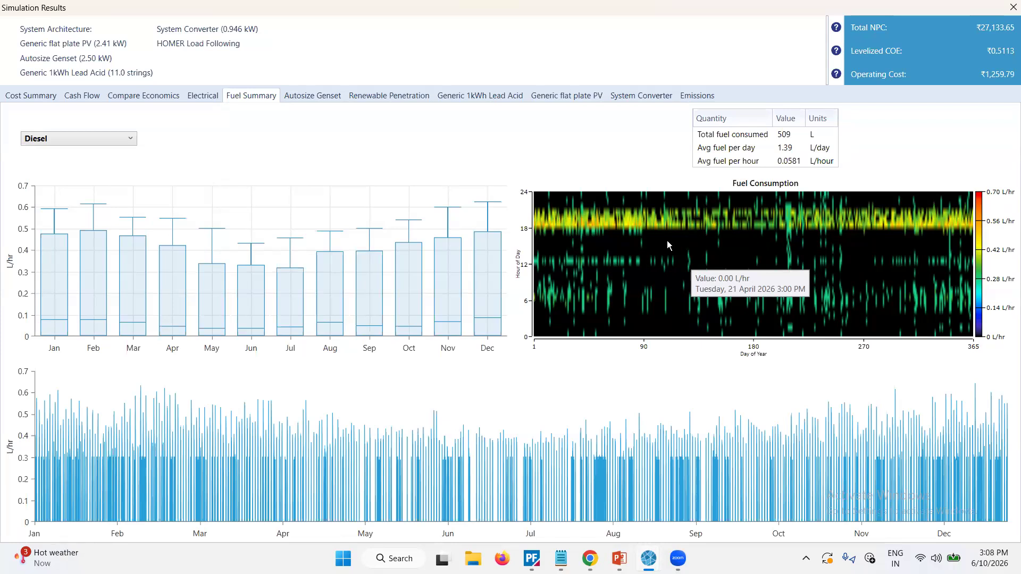
pyautogui.click(778, 137)
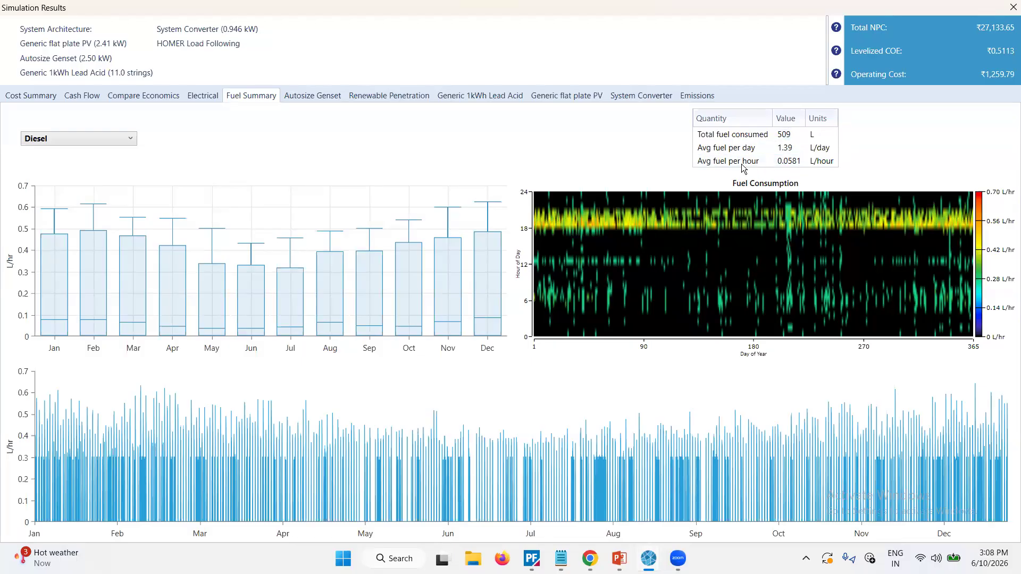
# Examine the simulation results for the Autosize Genset, renewable penetration, Generic 1kWh Lead Acid battery and Generic flat plate PV.
pyautogui.click(318, 93)
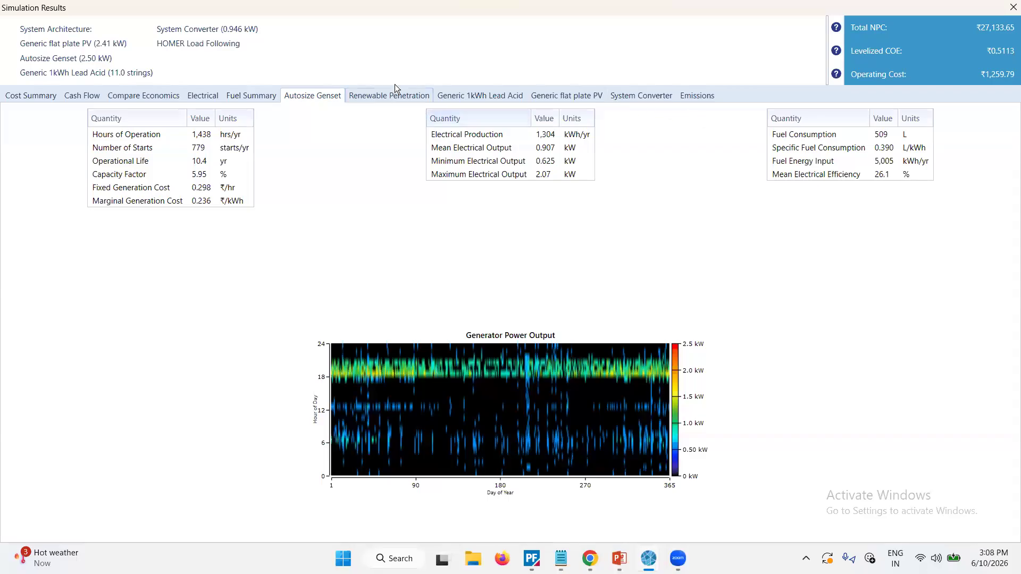
pyautogui.click(389, 99)
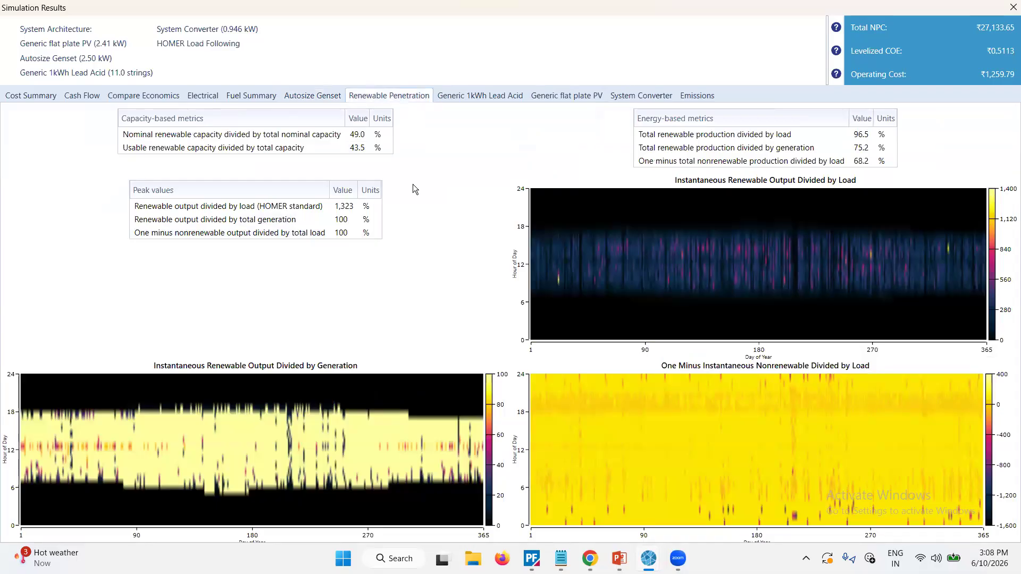
pyautogui.click(468, 92)
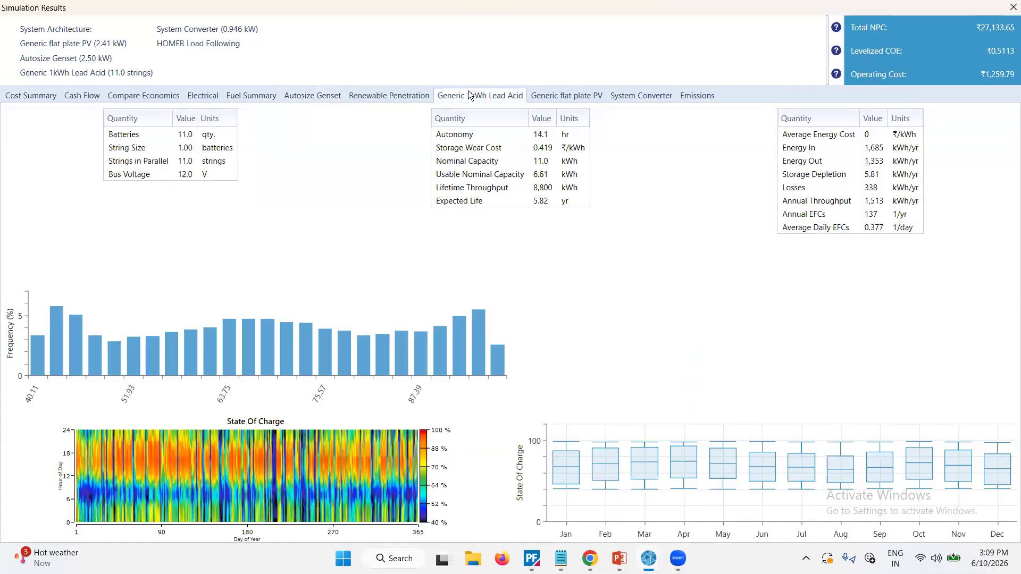
pyautogui.click(555, 94)
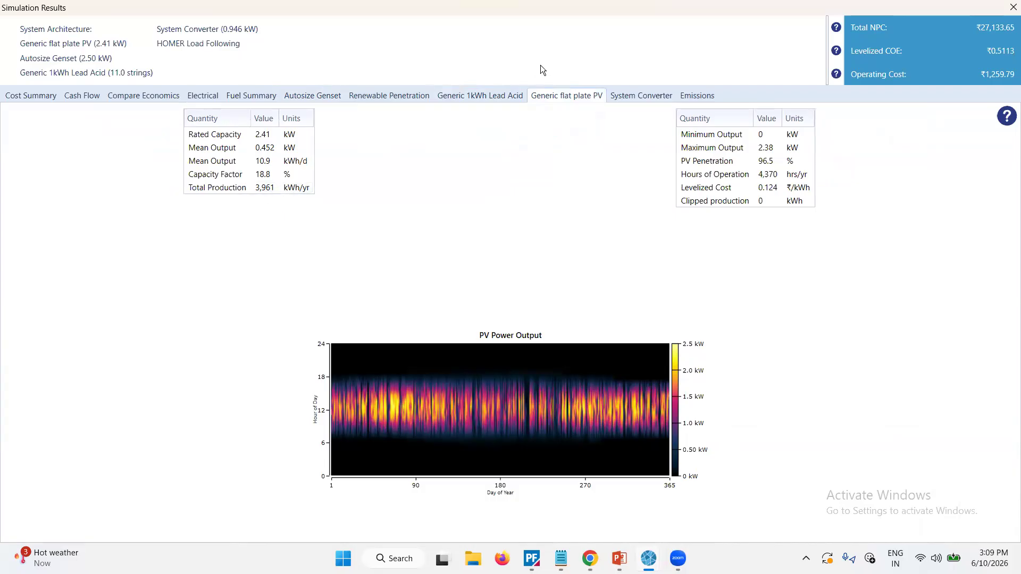
# Examine the System Converter results, including inverter and rectifier output, hours of operation, energy flows and losses.
pyautogui.click(632, 95)
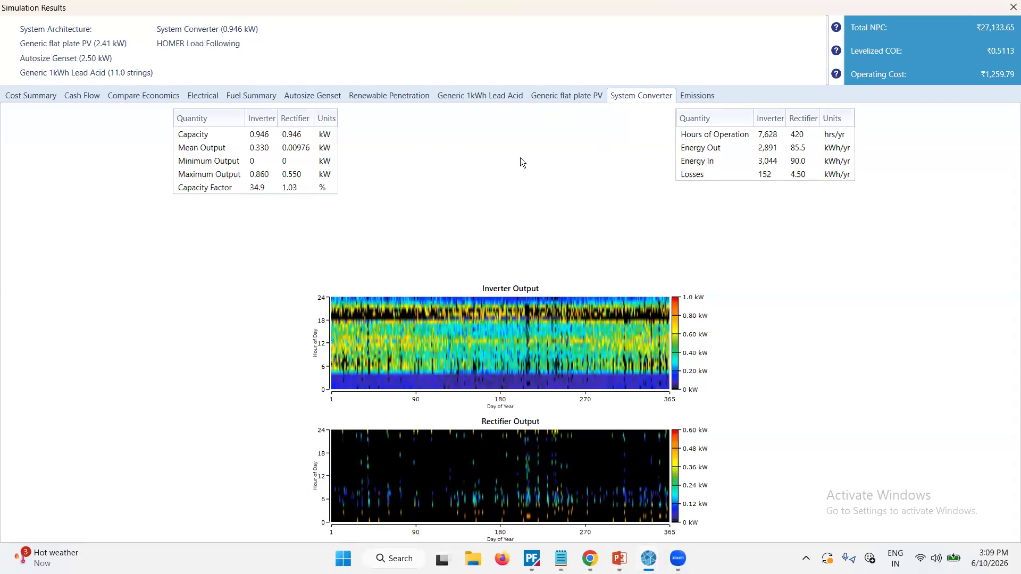
pyautogui.click(310, 162)
pyautogui.click(712, 136)
pyautogui.click(726, 150)
pyautogui.click(687, 172)
# Examine the system's yearly emissions, restore the window size and close the simulation results.
pyautogui.click(716, 95)
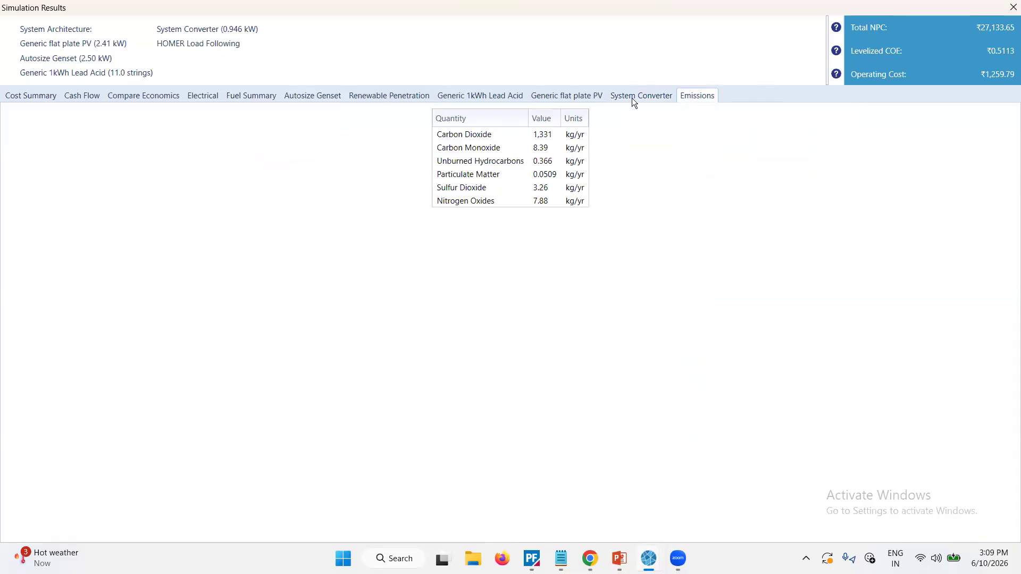
pyautogui.doubleClick(665, 24)
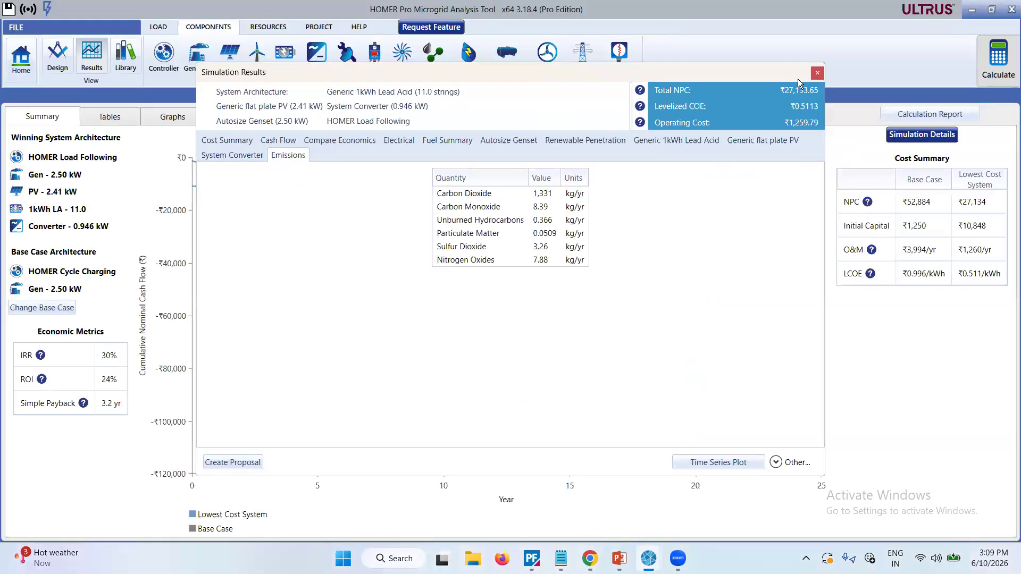
pyautogui.click(816, 74)
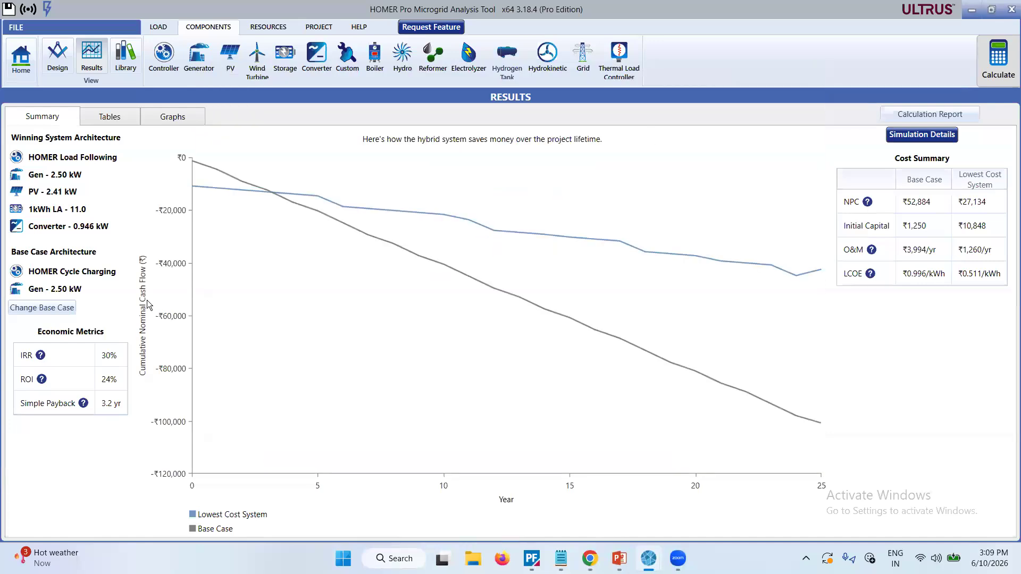
# Change the base case to the hybrid system with 2.00 kW PV, one wind turbine, 2.50 kW generator, 10 batteries and 1.00 kW converter.
pyautogui.click(33, 308)
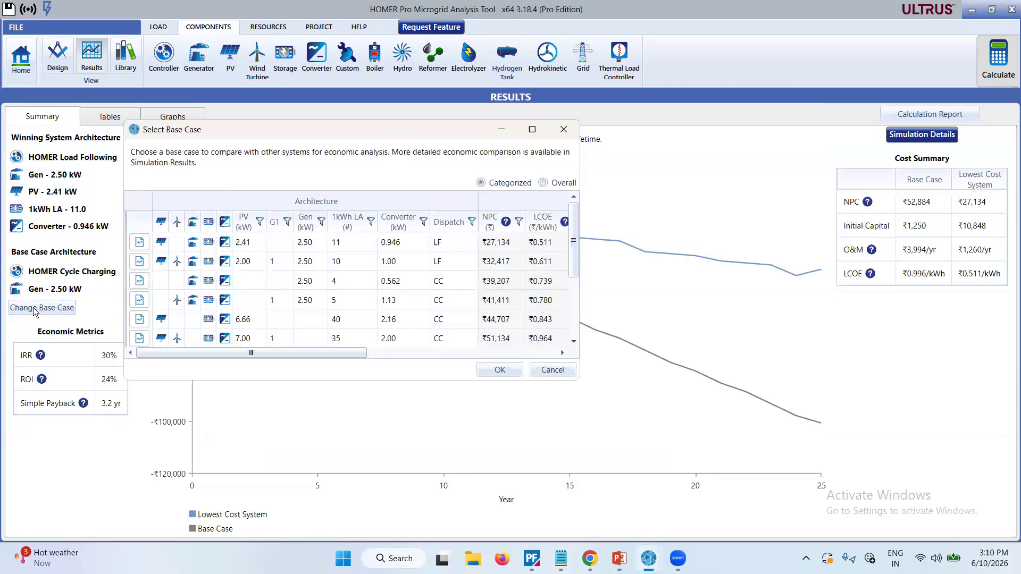
pyautogui.click(158, 263)
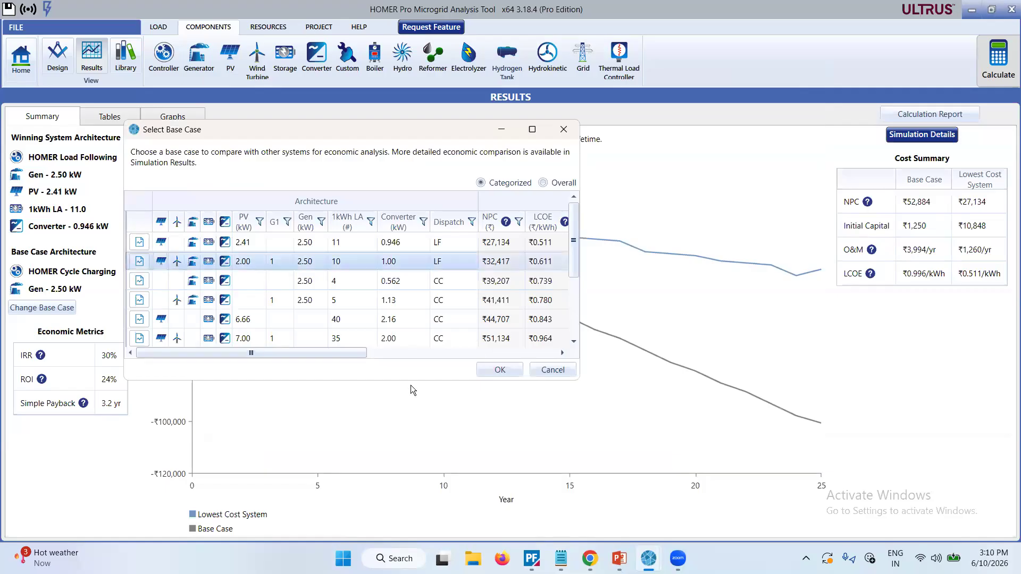
pyautogui.click(490, 371)
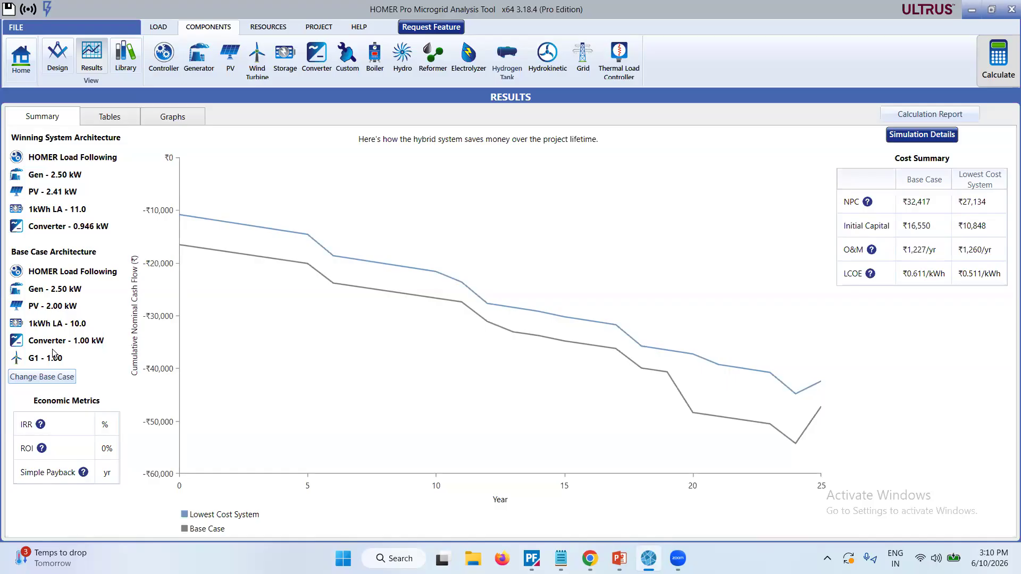
# Start a Client Proposal from the lowest cost system's simulation details, keeping the placeholder client and company information.
pyautogui.click(910, 137)
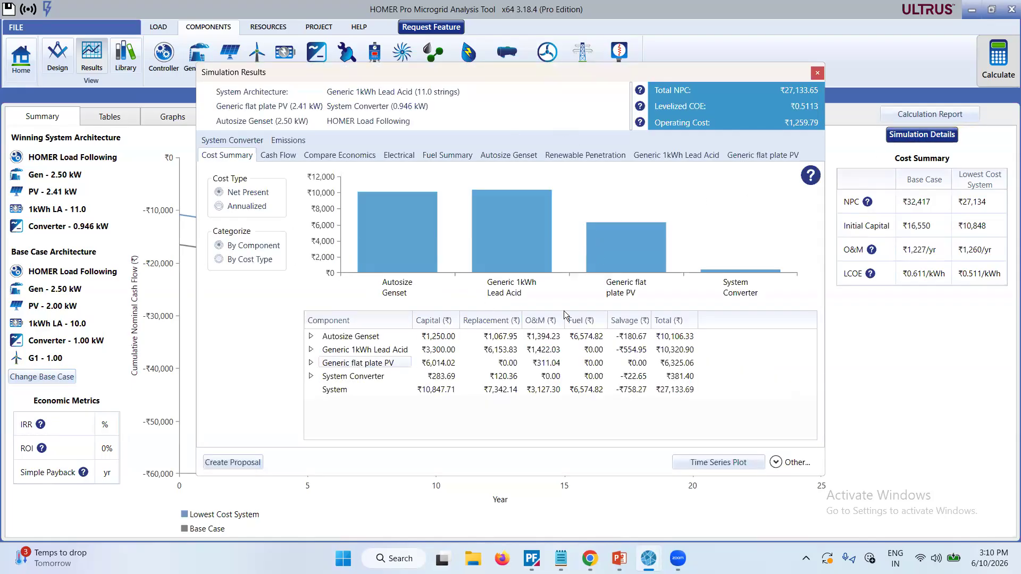
pyautogui.click(228, 462)
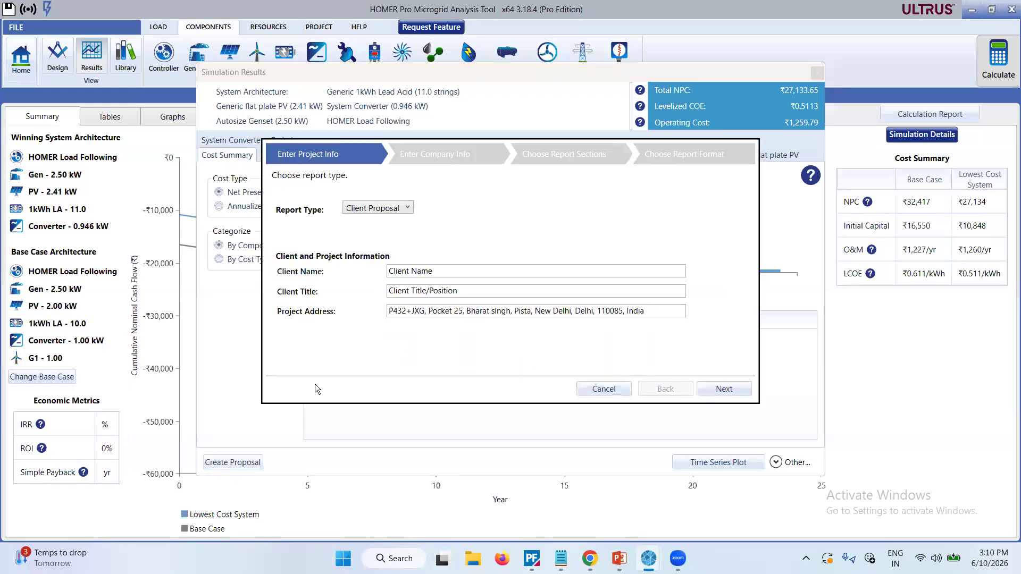
pyautogui.click(408, 208)
pyautogui.click(431, 226)
pyautogui.click(723, 390)
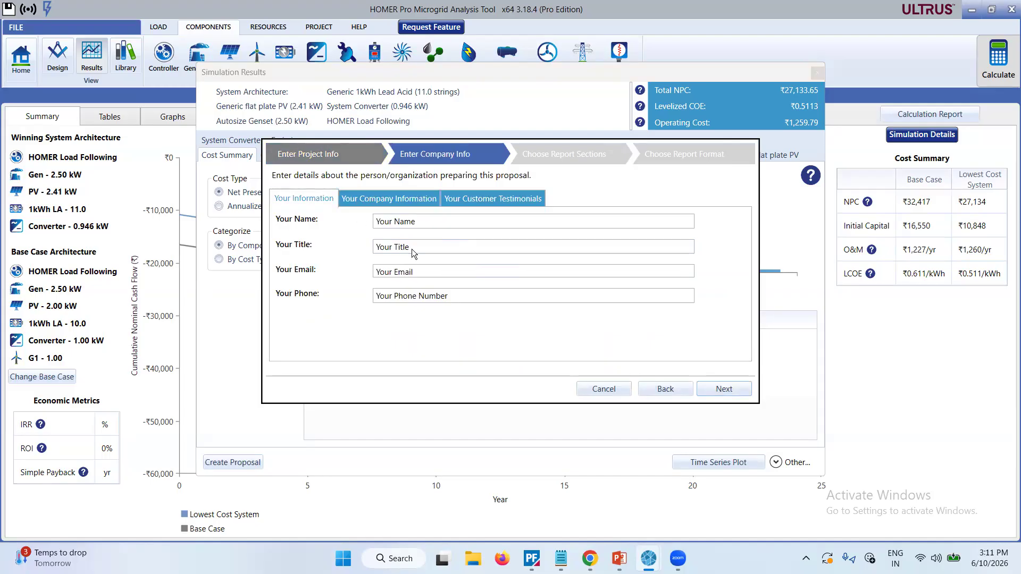
pyautogui.click(740, 393)
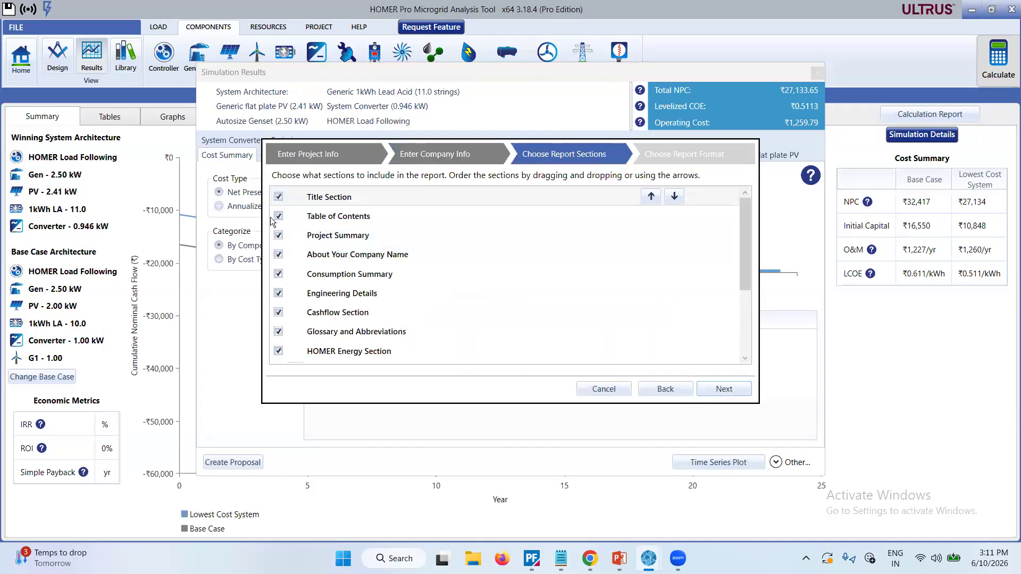
# Generate and open the DOCX proposal with the default sections and Letter paper size, dismissing the Office activation wizard.
pyautogui.scroll(-2, 292, 291)
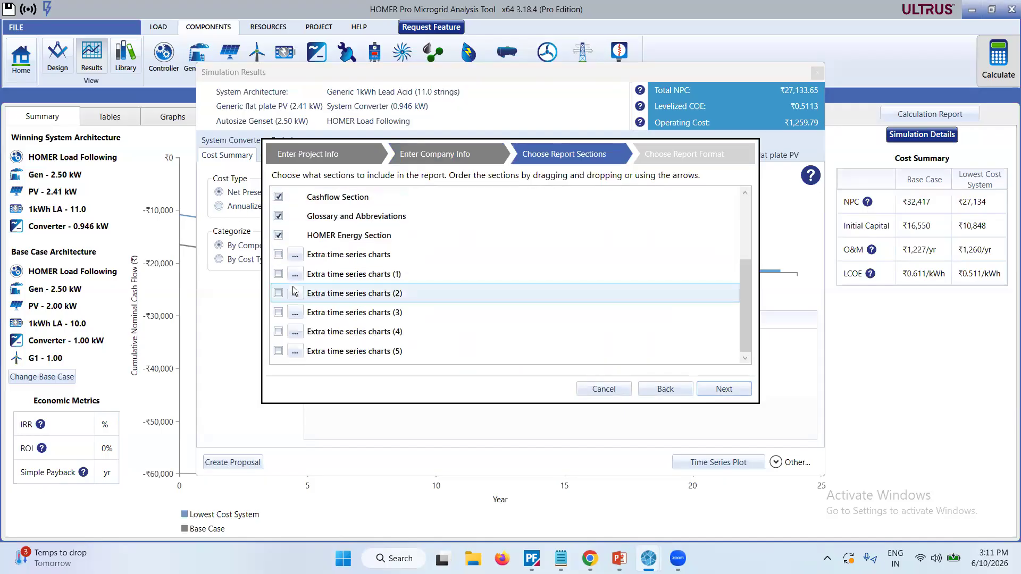
pyautogui.scroll(2, 292, 286)
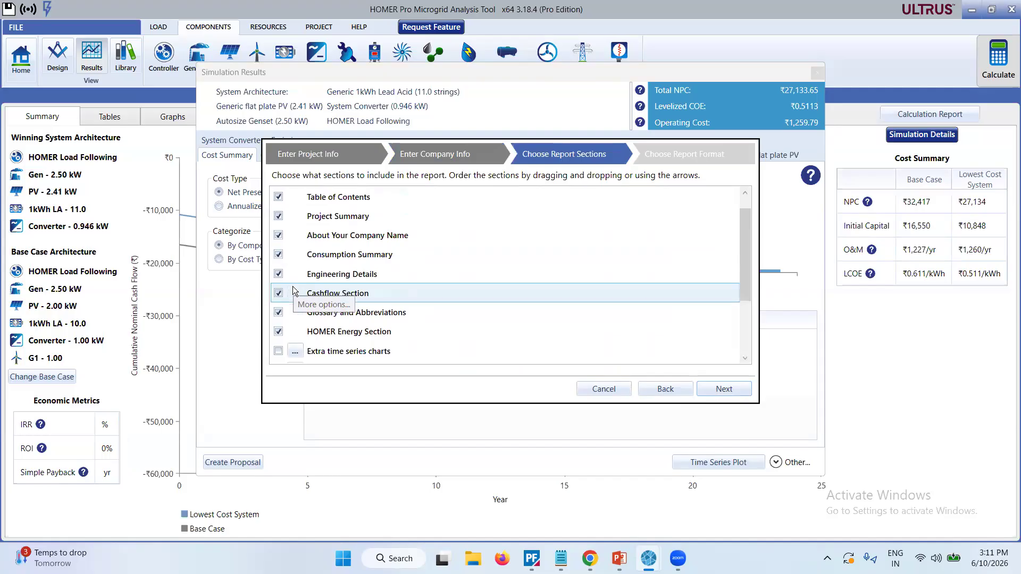
pyautogui.click(744, 390)
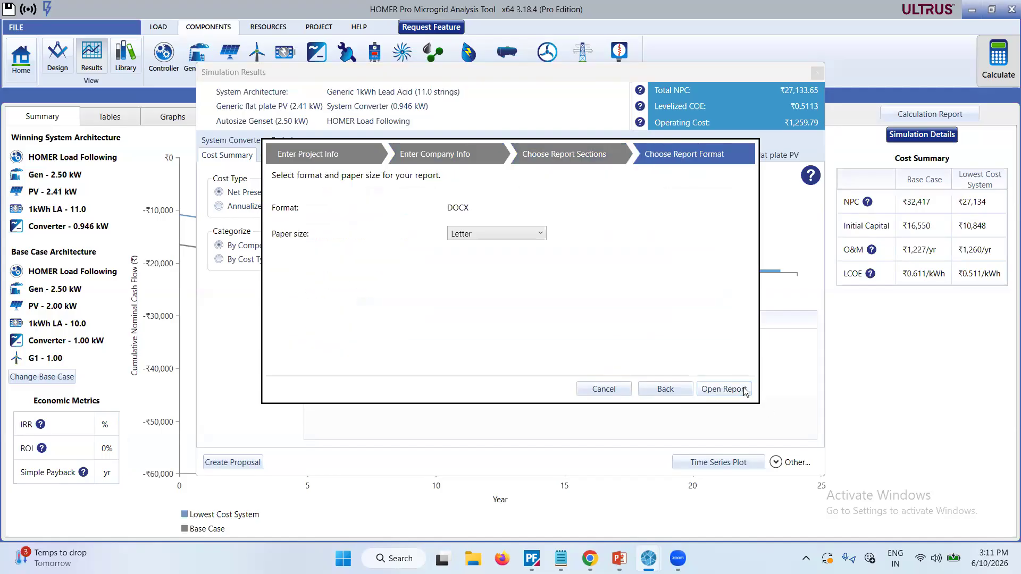
pyautogui.click(545, 237)
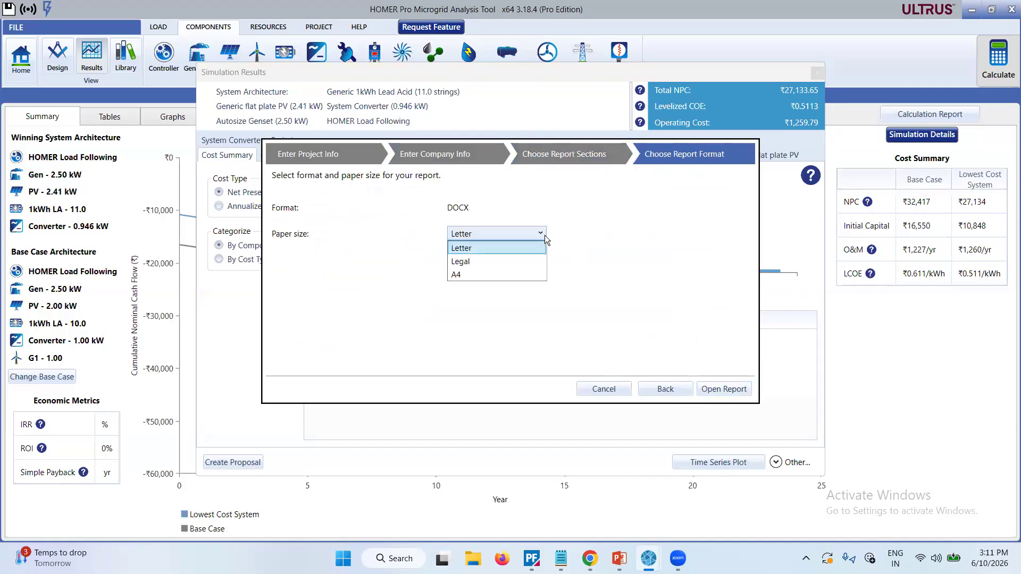
pyautogui.click(476, 298)
pyautogui.click(707, 389)
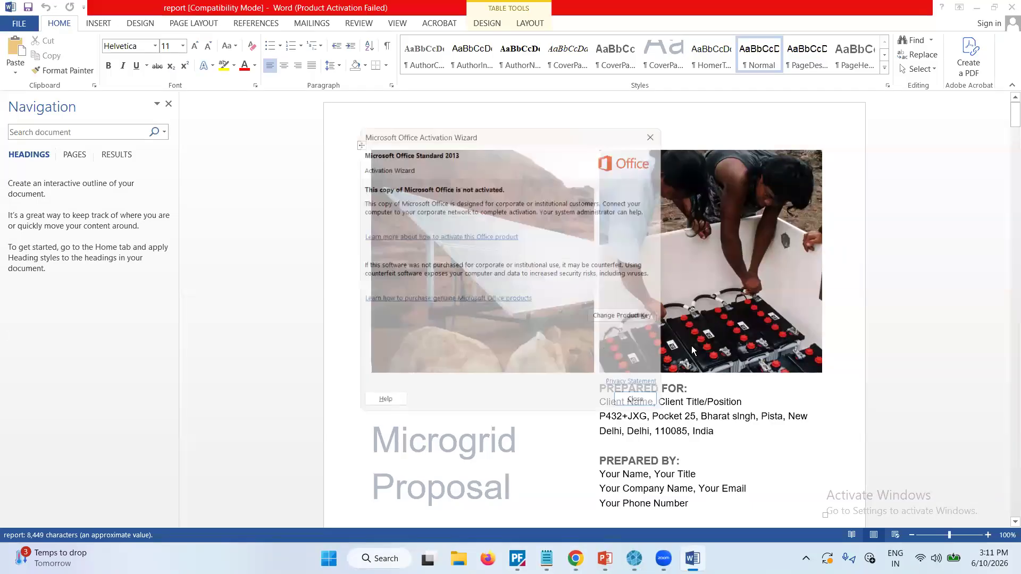
pyautogui.press('Escape')
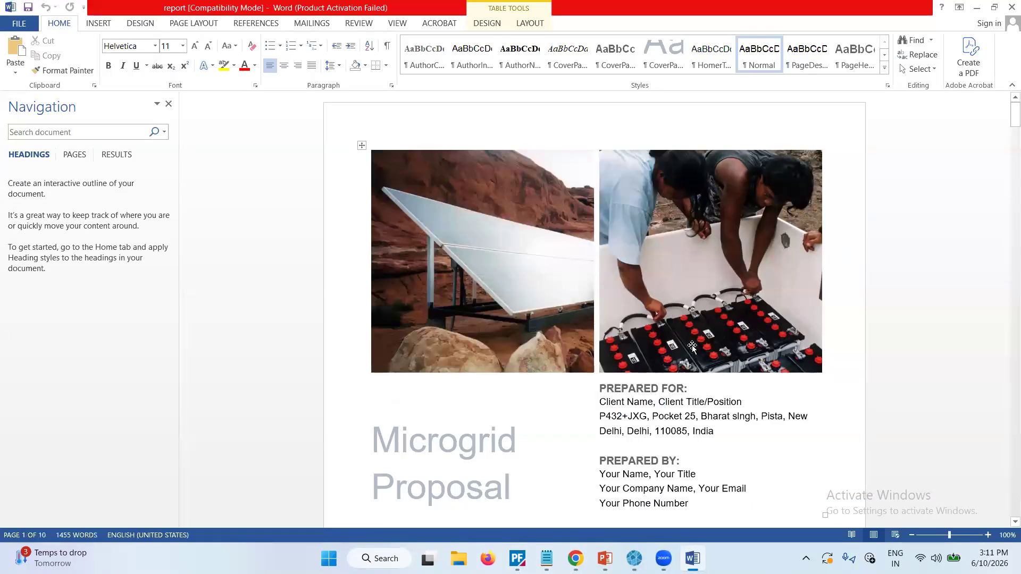
# Examine the proposal's Project Summary, comparing the current and proposed systems and their cumulative cash flow over the project lifetime.
pyautogui.scroll(-7, 692, 346)
pyautogui.scroll(-10, 692, 345)
pyautogui.scroll(-10, 692, 345)
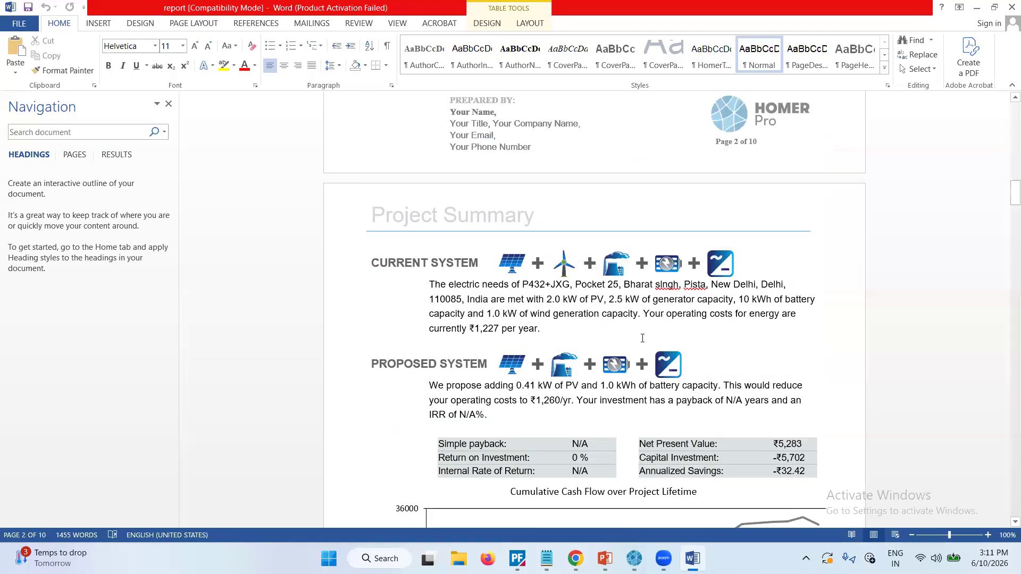
pyautogui.scroll(-3, 647, 338)
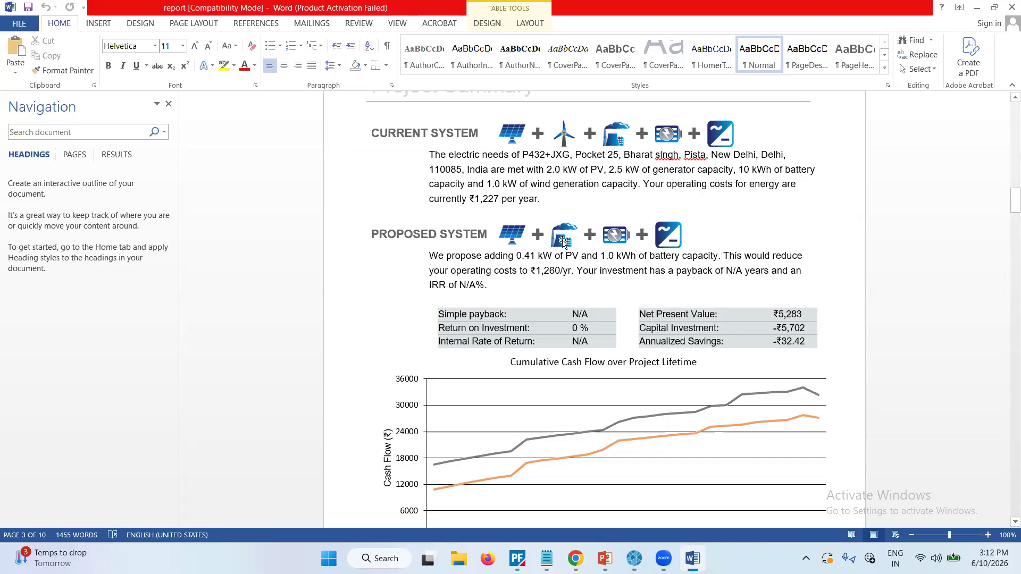
pyautogui.scroll(-7, 547, 305)
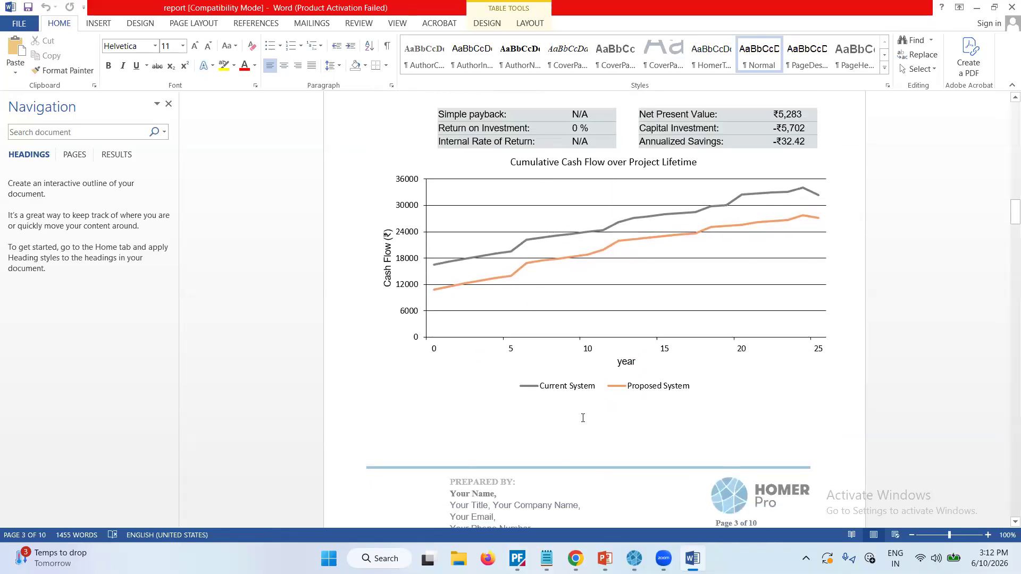
pyautogui.moveTo(603, 232)
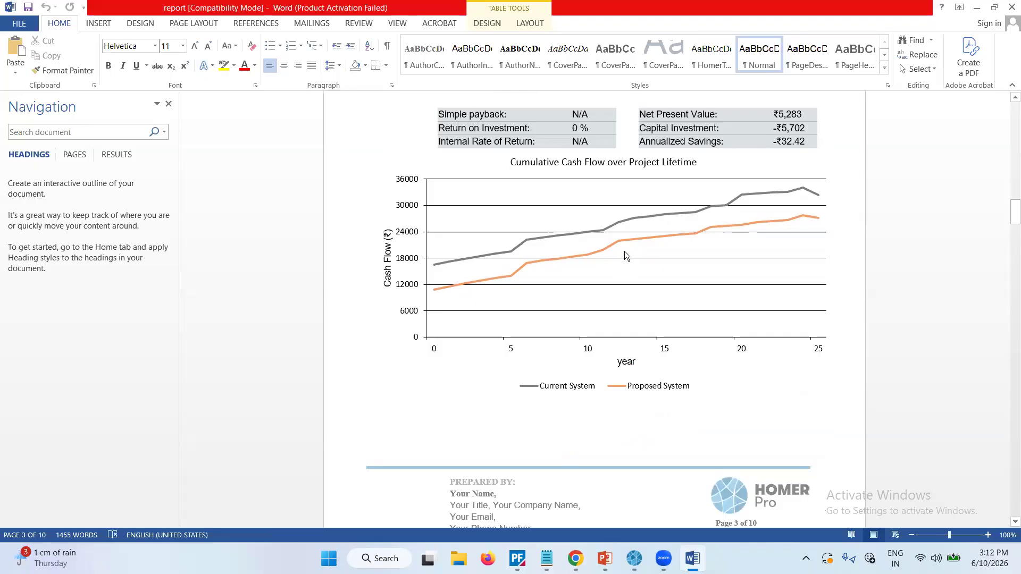
# Review the proposal's company section and the Consumption Summary with monthly PV and generator production.
pyautogui.scroll(-10, 619, 290)
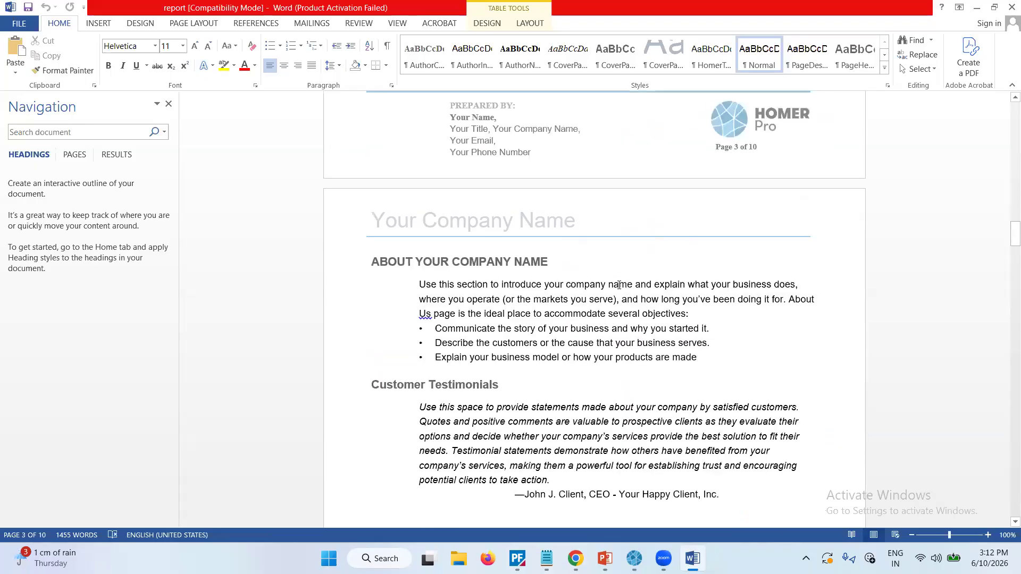
pyautogui.scroll(-14, 618, 286)
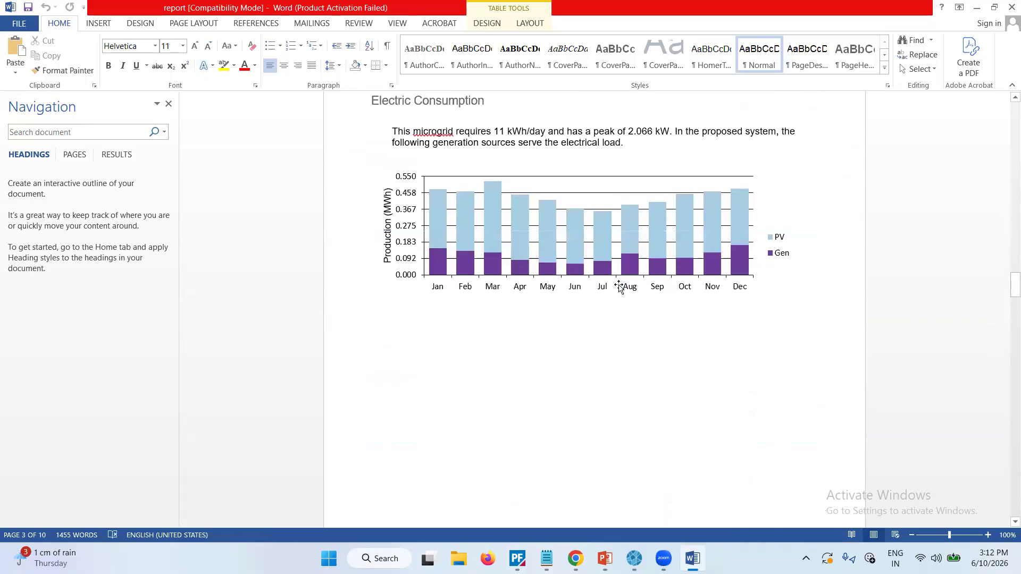
pyautogui.scroll(2, 618, 287)
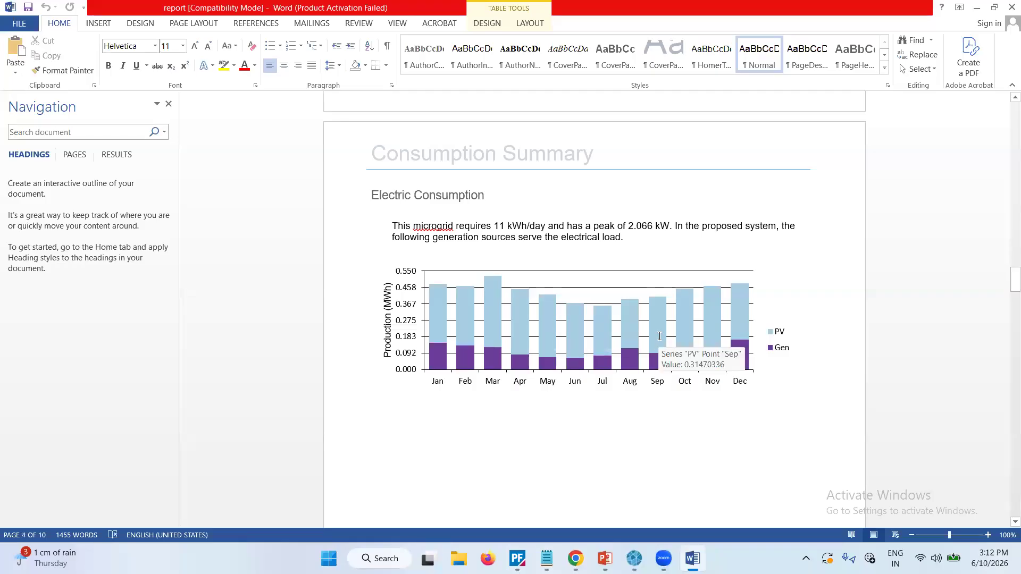
# Examine the proposal's Engineering Details for PV, generator, storage and converter, and the yearly Cash Flows tables.
pyautogui.scroll(-5, 659, 339)
pyautogui.scroll(-11, 658, 337)
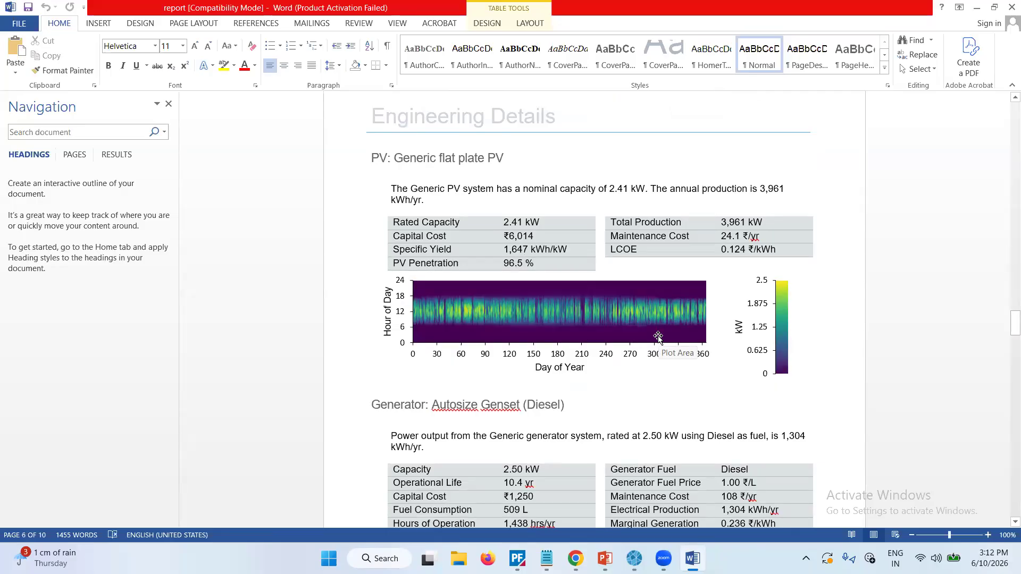
pyautogui.scroll(-2, 604, 404)
pyautogui.scroll(-4, 605, 404)
pyautogui.scroll(-2, 605, 407)
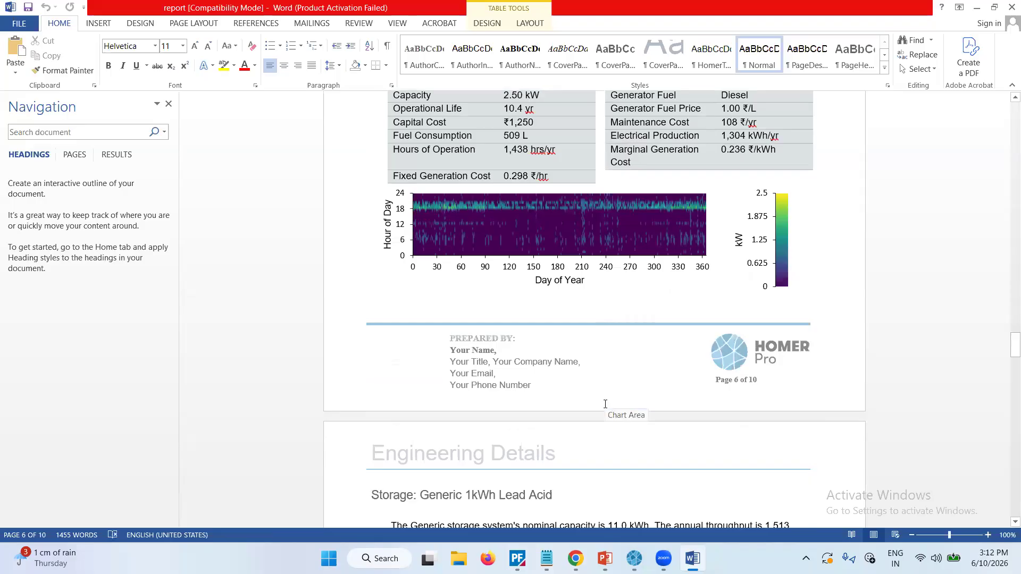
pyautogui.scroll(-8, 604, 404)
pyautogui.scroll(-6, 605, 404)
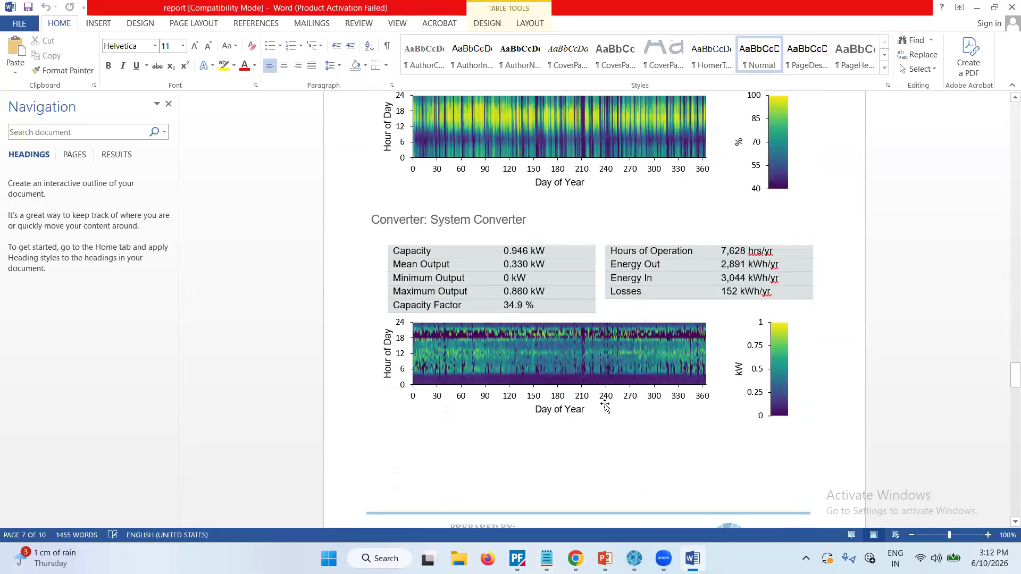
pyautogui.scroll(-6, 606, 404)
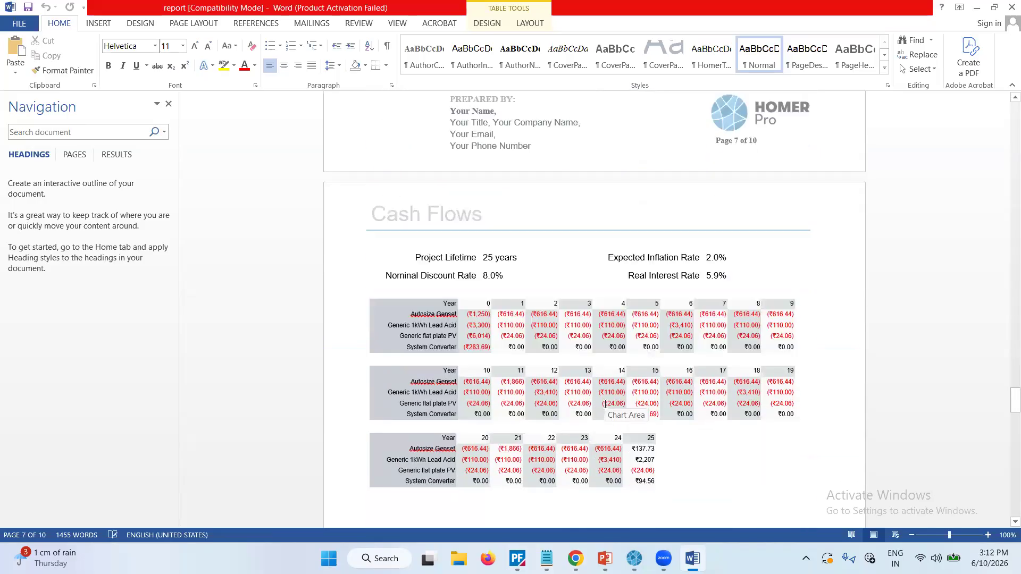
# Switch back to HOMER Pro and open the time series plot of the system's hourly power sources.
pyautogui.moveTo(633, 557)
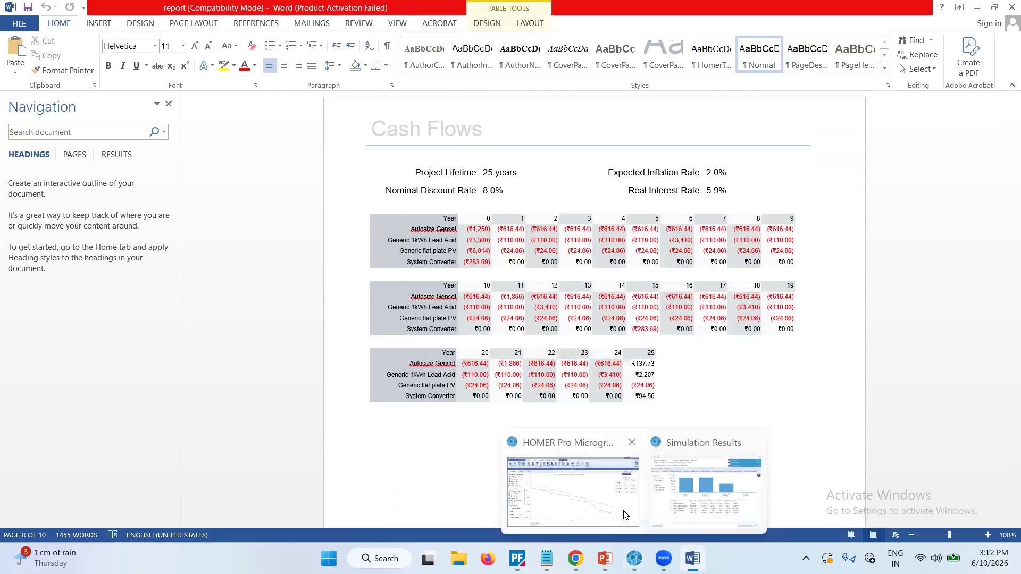
pyautogui.click(624, 511)
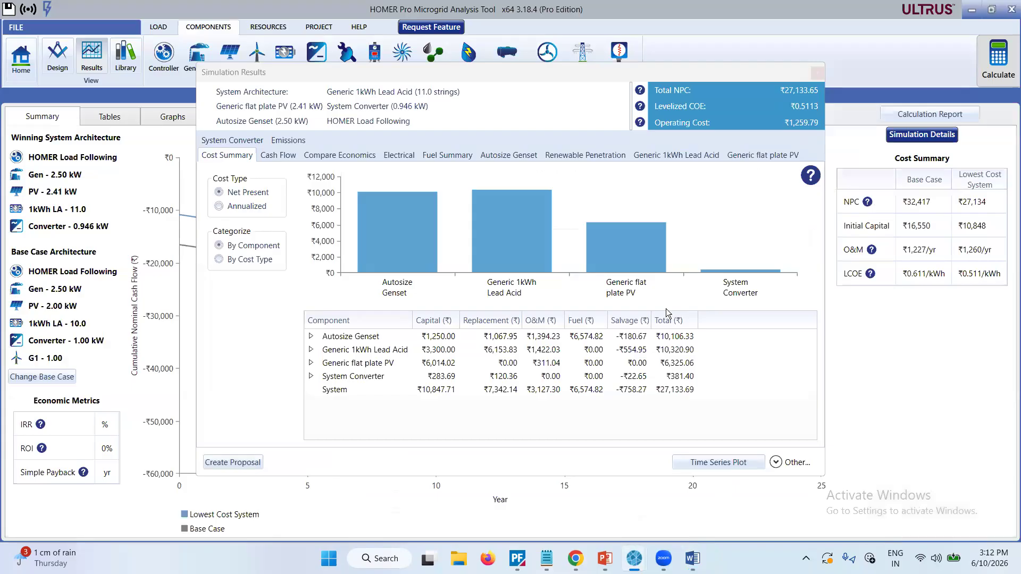
pyautogui.click(720, 464)
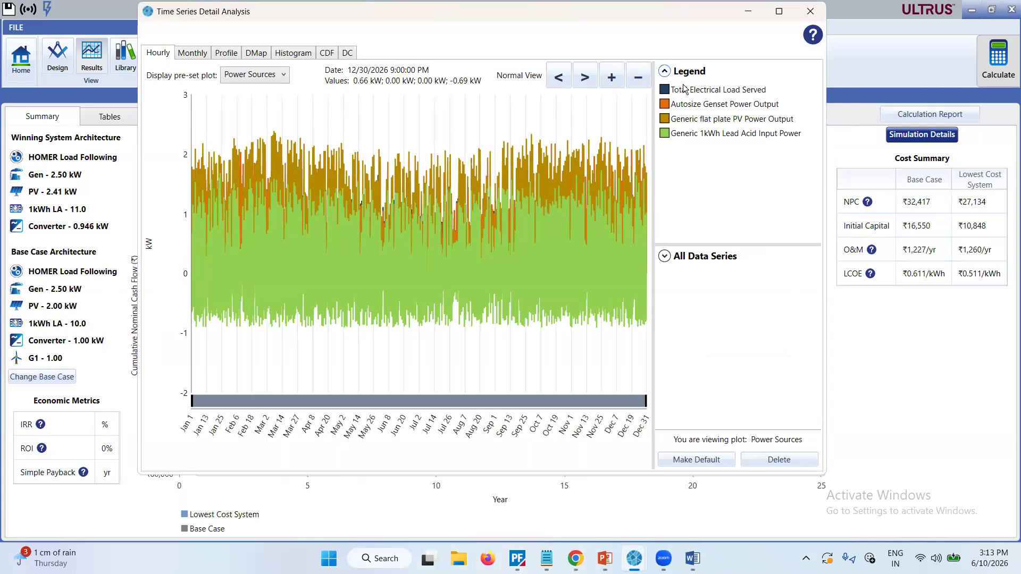
# Examine the Global Solar time series as monthly averages, daily profile, DMap and histogram, and choose another data series for the histogram.
pyautogui.click(202, 61)
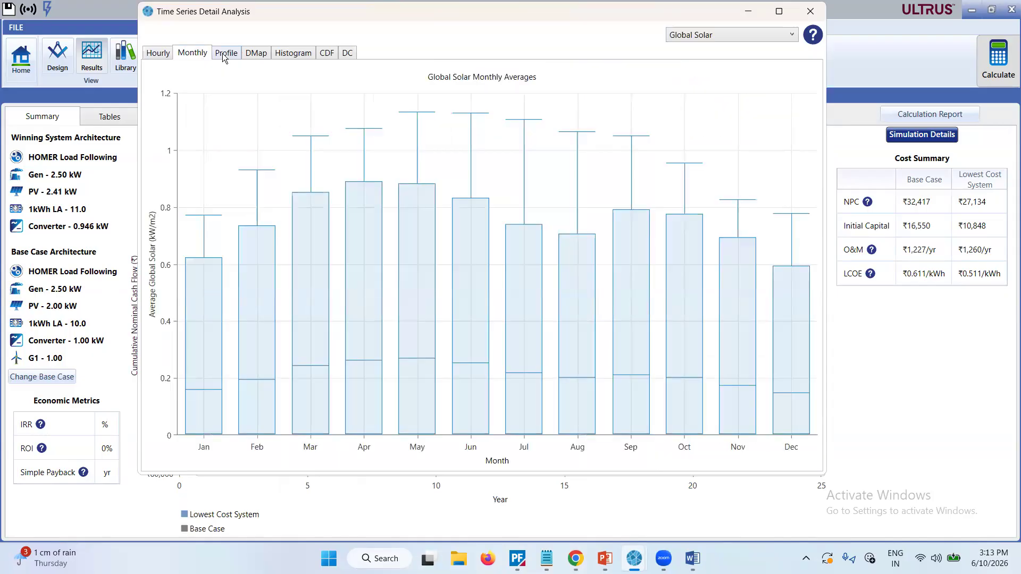
pyautogui.click(224, 57)
pyautogui.click(253, 54)
pyautogui.click(291, 55)
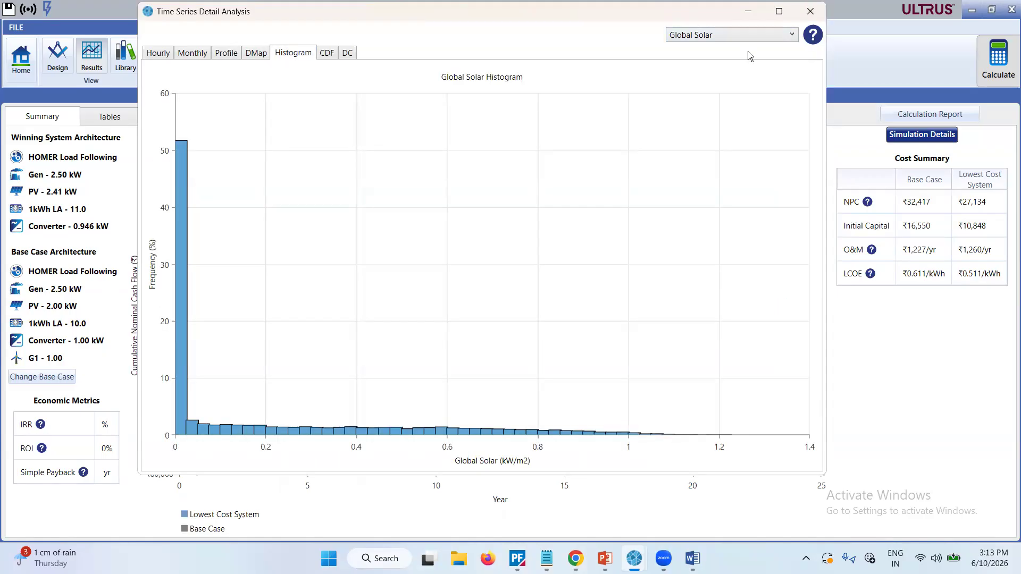
pyautogui.click(782, 36)
pyautogui.click(707, 143)
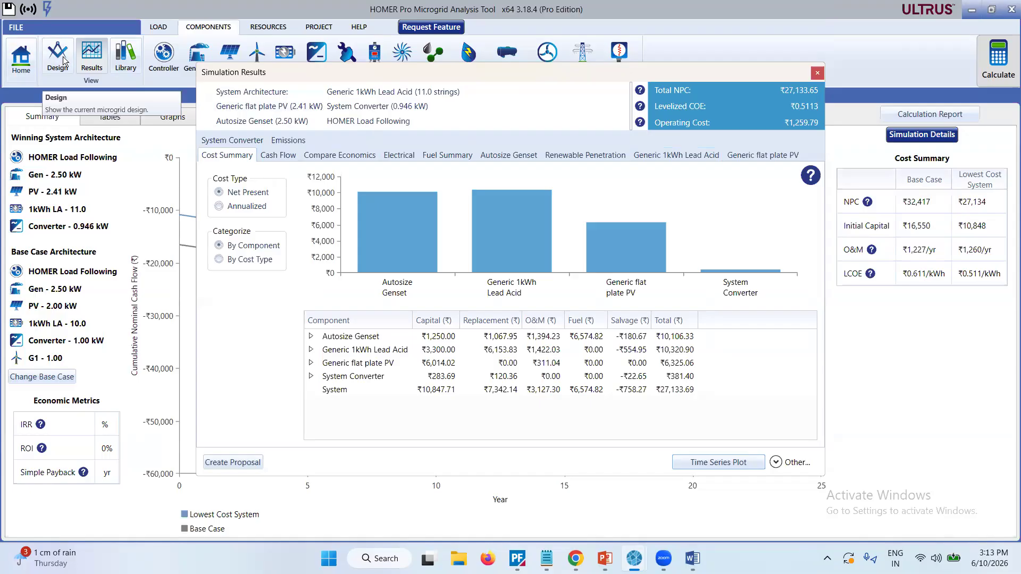
# Open the component library, close the simulation results, and review the available Controller types.
pyautogui.click(125, 57)
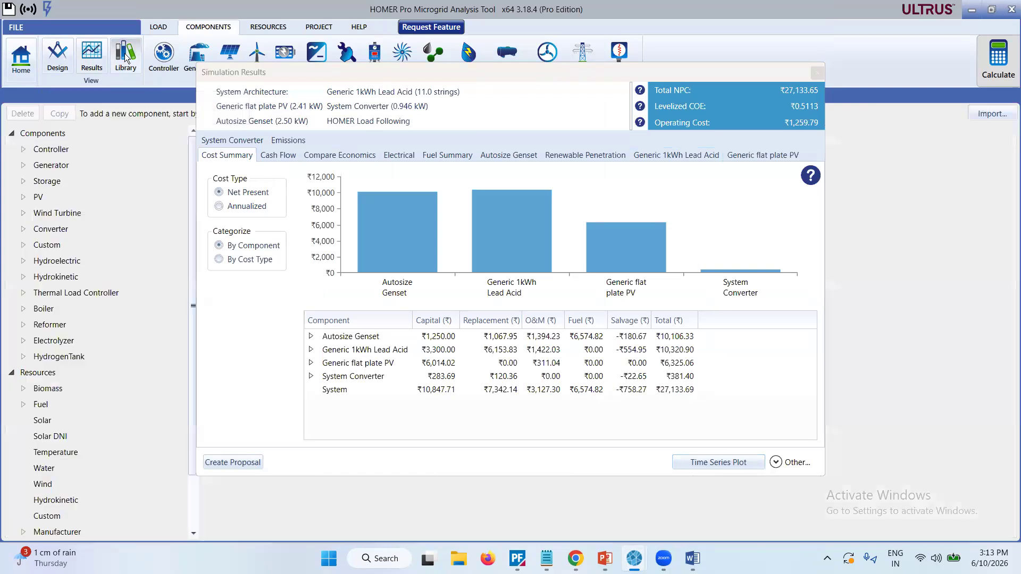
pyautogui.click(816, 75)
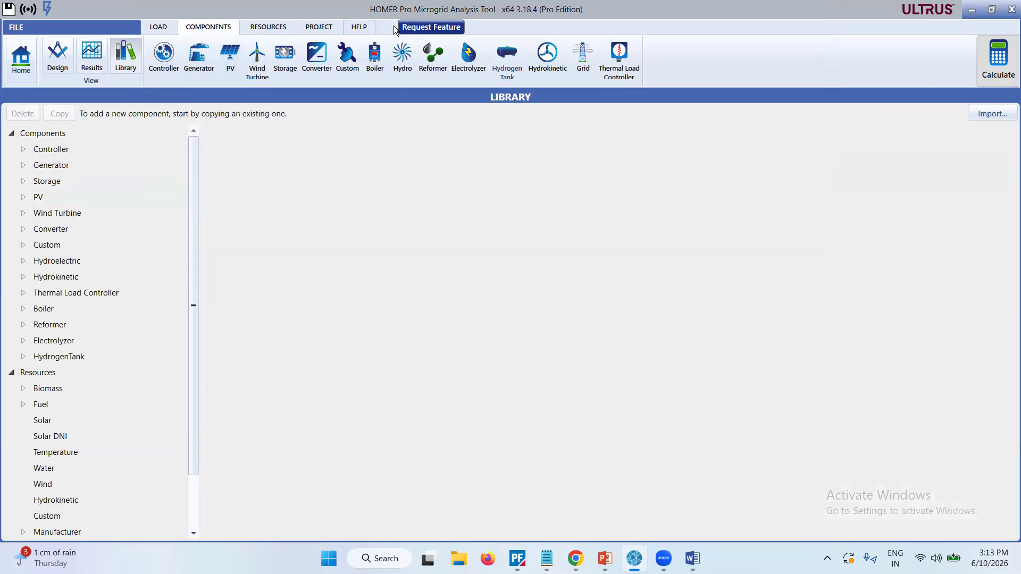
pyautogui.click(24, 151)
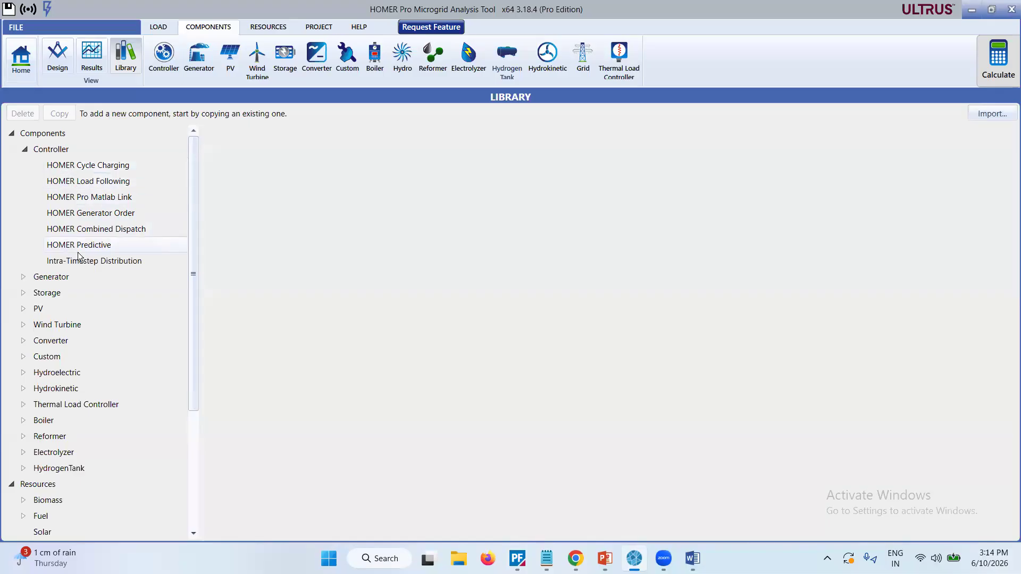
pyautogui.click(26, 151)
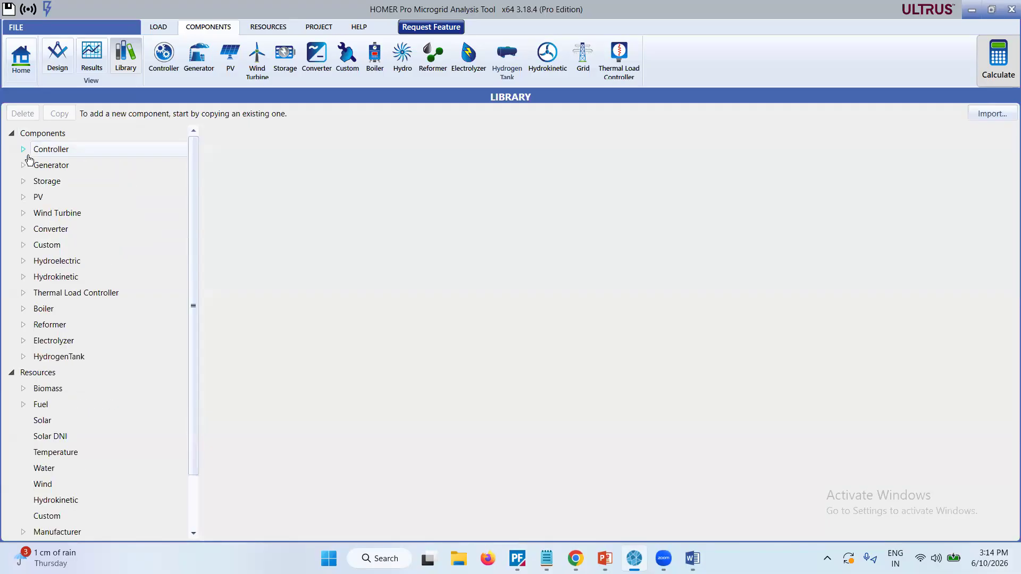
# Review the library's Generator, Custom and Hydrokinetic component entries, collapsing each category after viewing it.
pyautogui.click(24, 167)
pyautogui.click(24, 167)
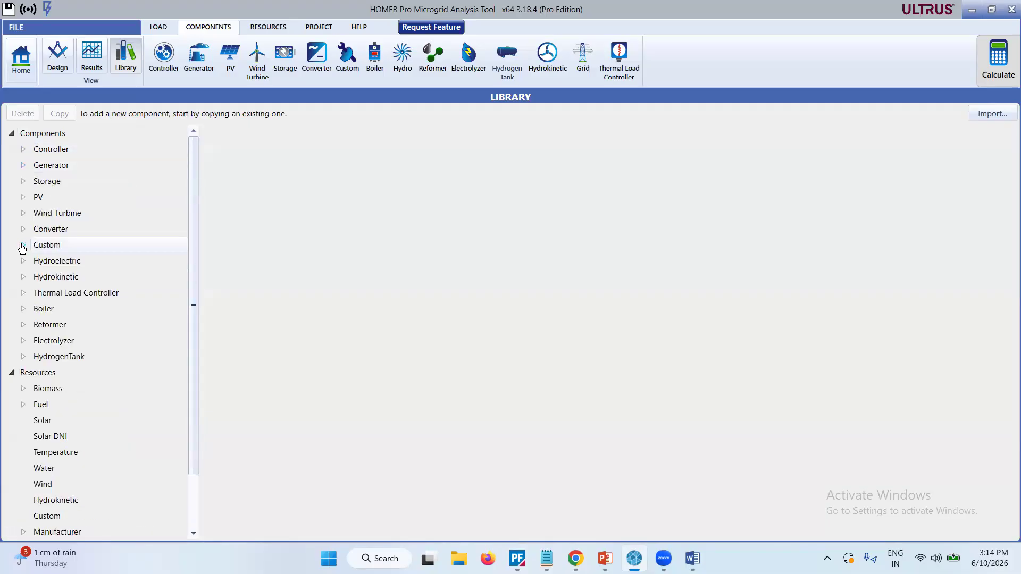
pyautogui.click(24, 246)
pyautogui.click(24, 247)
pyautogui.click(24, 278)
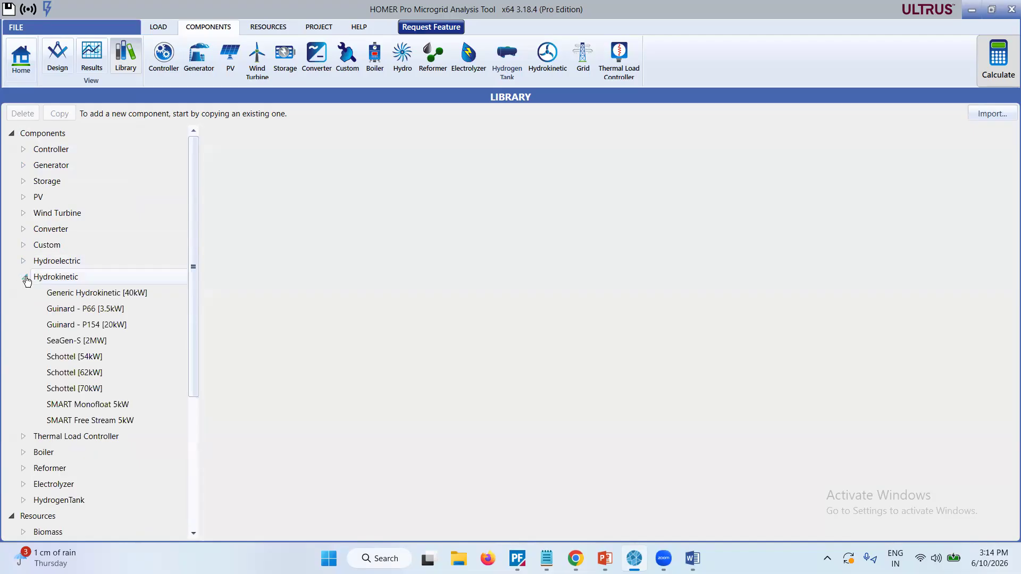
pyautogui.click(25, 277)
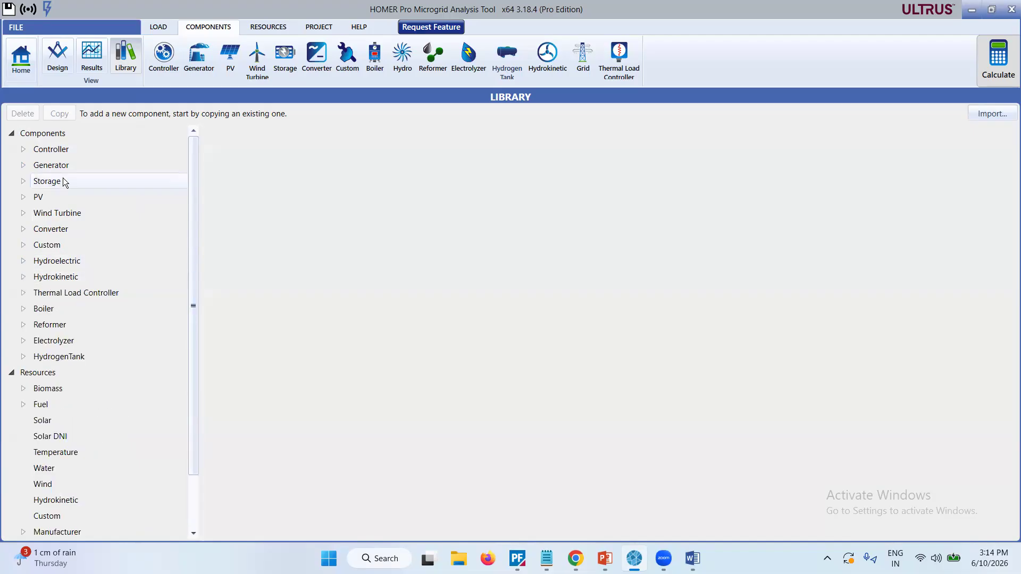
# Look through the full list of sample HOMER projects, and return to the library view.
pyautogui.click(21, 27)
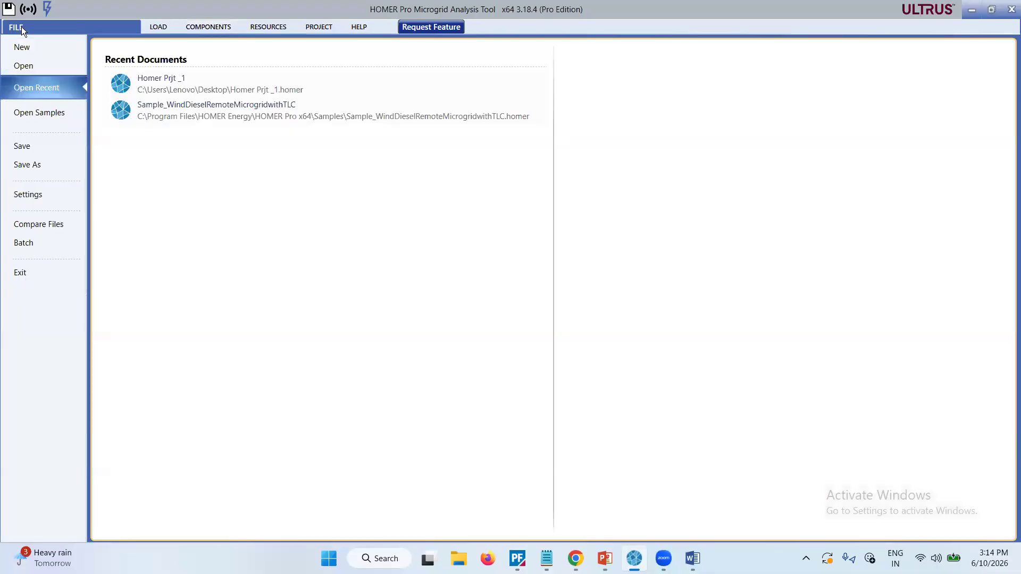
pyautogui.click(37, 112)
pyautogui.scroll(-5, 184, 283)
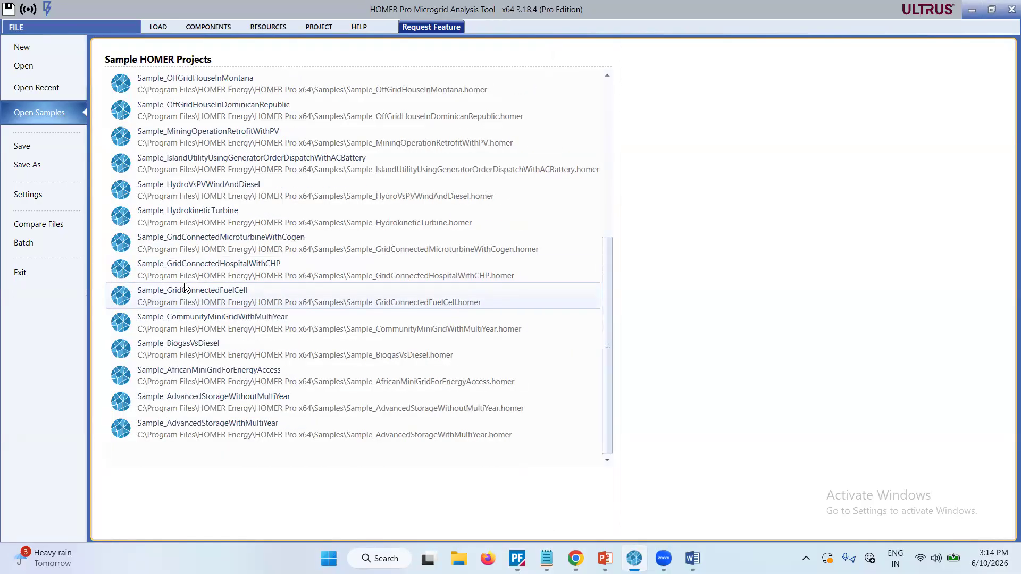
pyautogui.scroll(5, 184, 284)
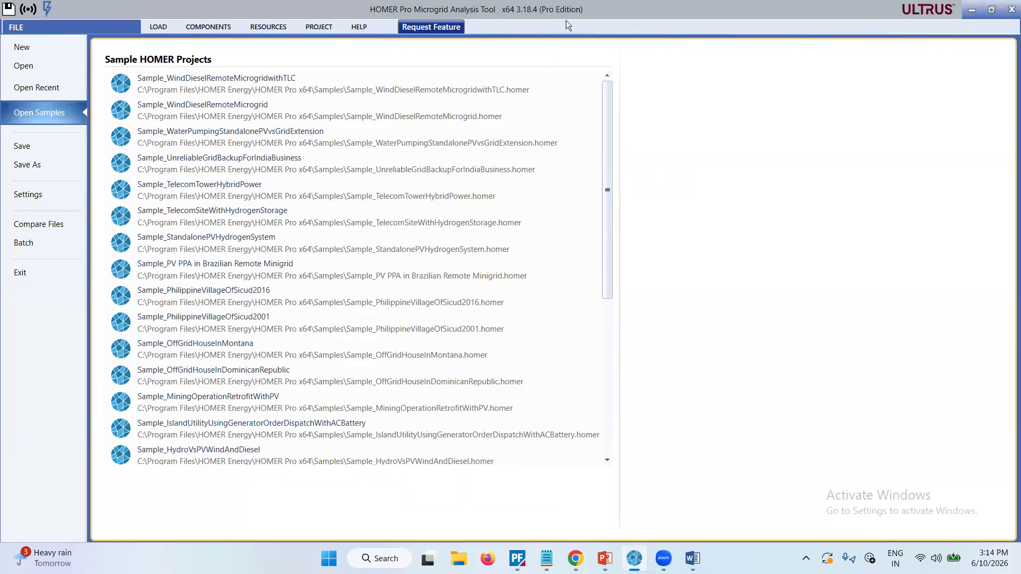
pyautogui.click(51, 29)
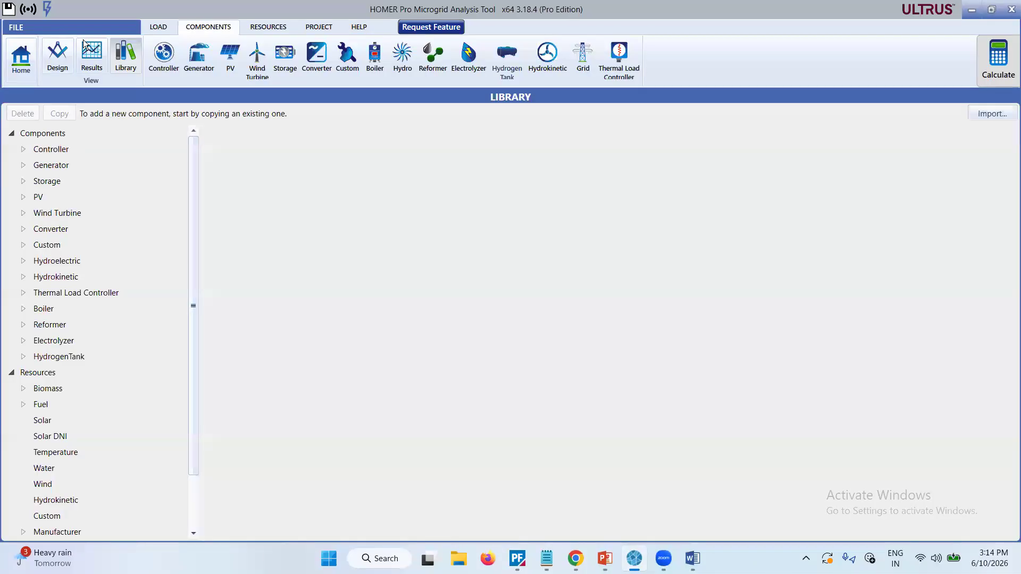